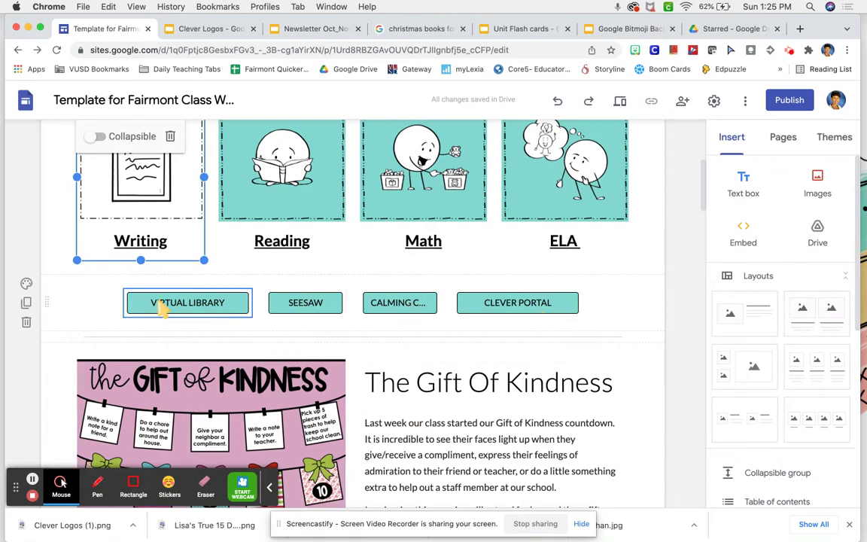
# - Compare the home page's navigation links with the Writing, Reading, Math and ELA picture links
pyautogui.scroll(5, 388, 250)
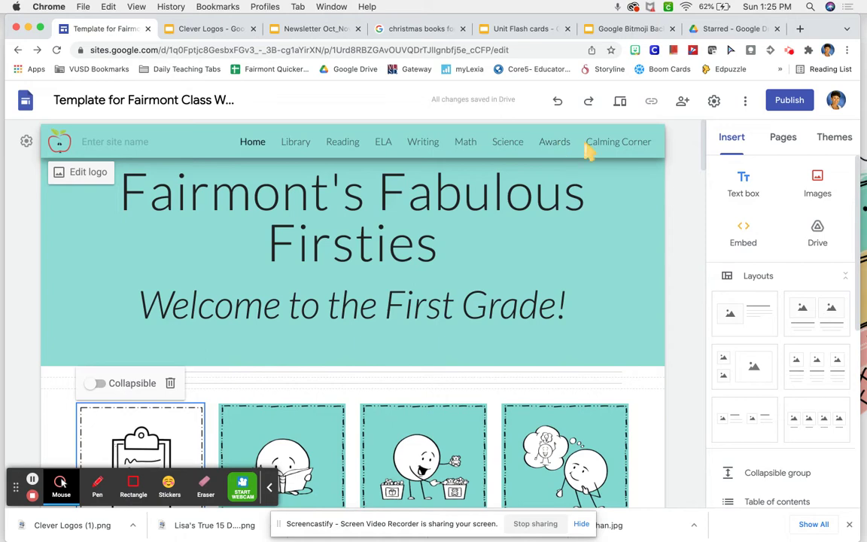
pyautogui.scroll(-5, 329, 373)
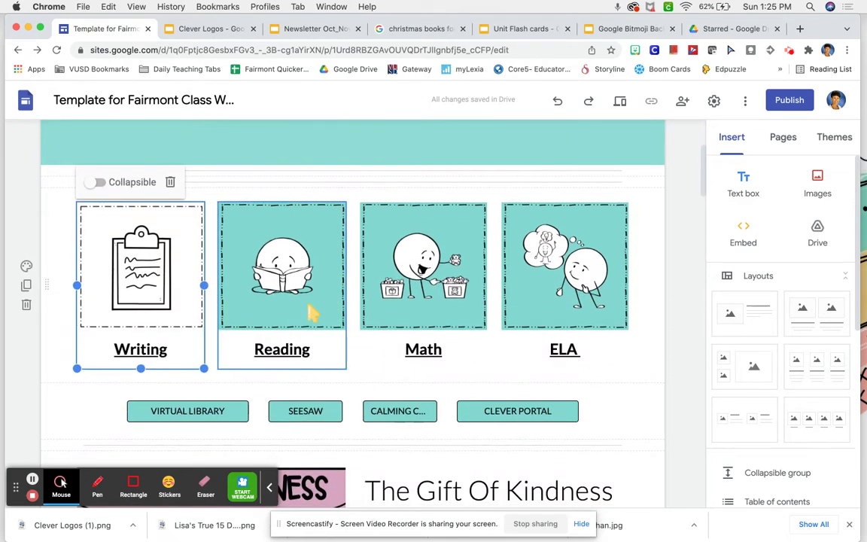
pyautogui.scroll(3, 354, 226)
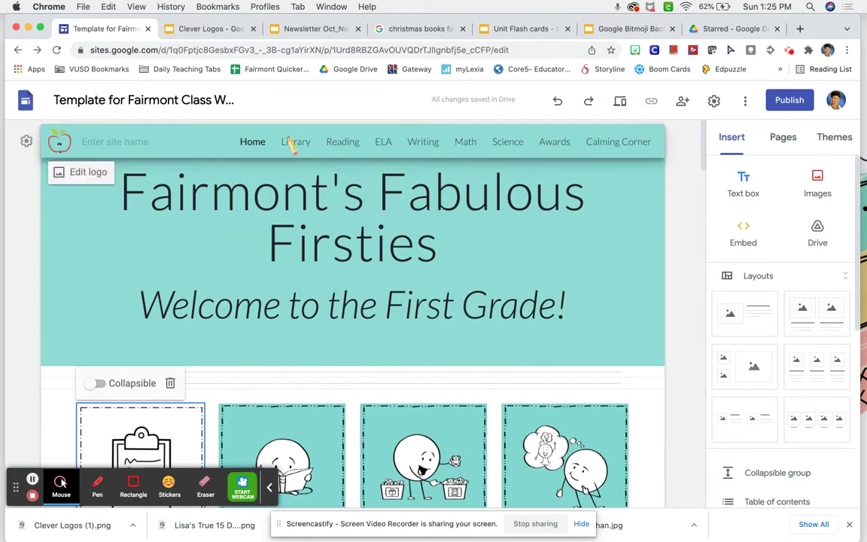
pyautogui.scroll(-3, 309, 362)
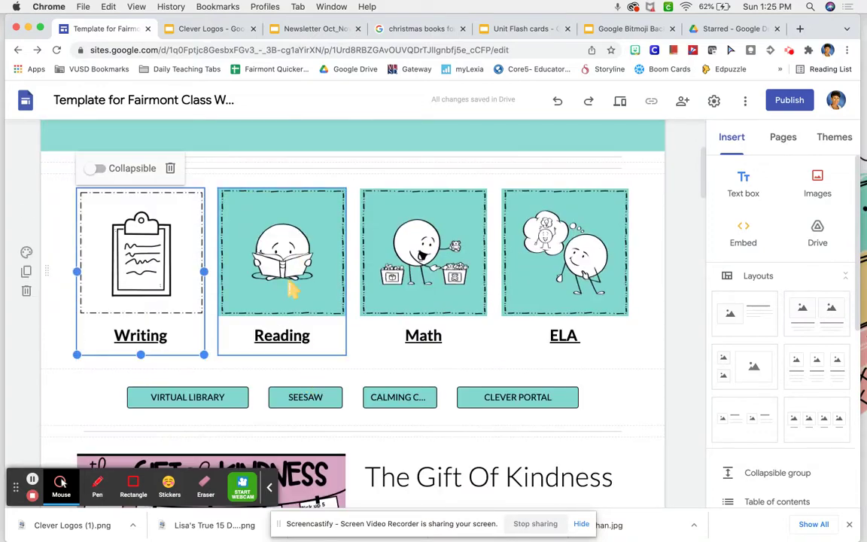
pyautogui.scroll(-3, 292, 290)
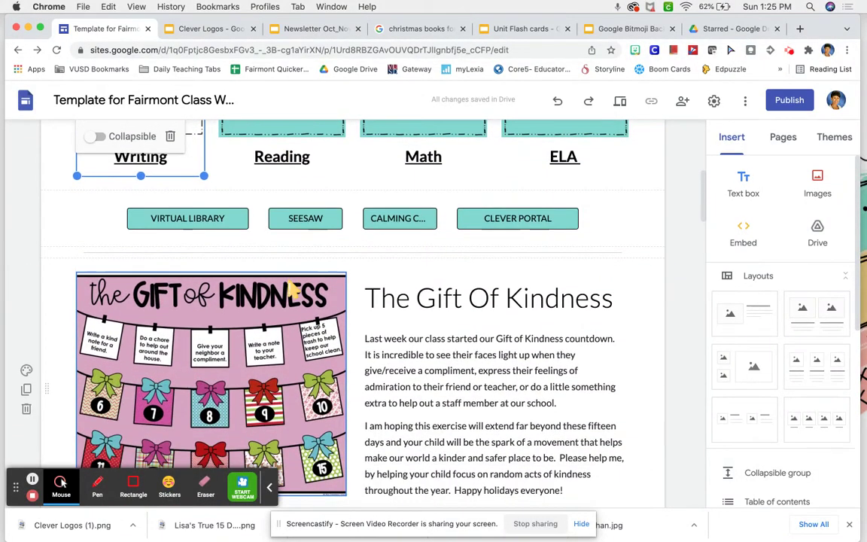
# - Select the Virtual Library button and review the elements that can be inserted on the page
pyautogui.click(225, 220)
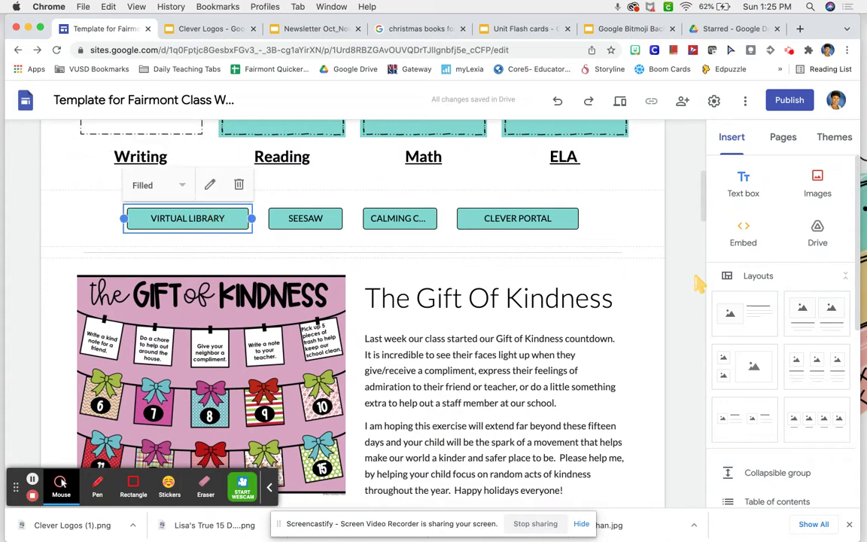
pyautogui.scroll(-5, 767, 399)
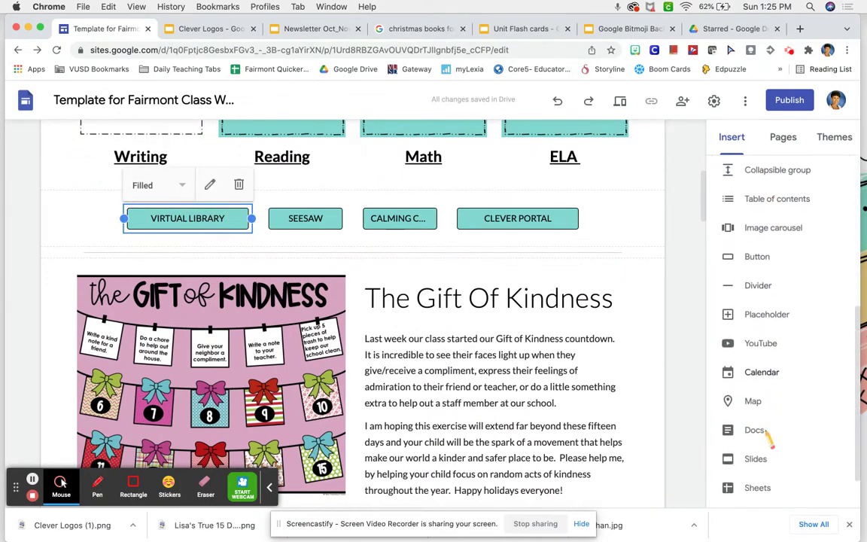
pyautogui.scroll(-2, 766, 436)
pyautogui.scroll(2, 767, 437)
pyautogui.scroll(3, 766, 431)
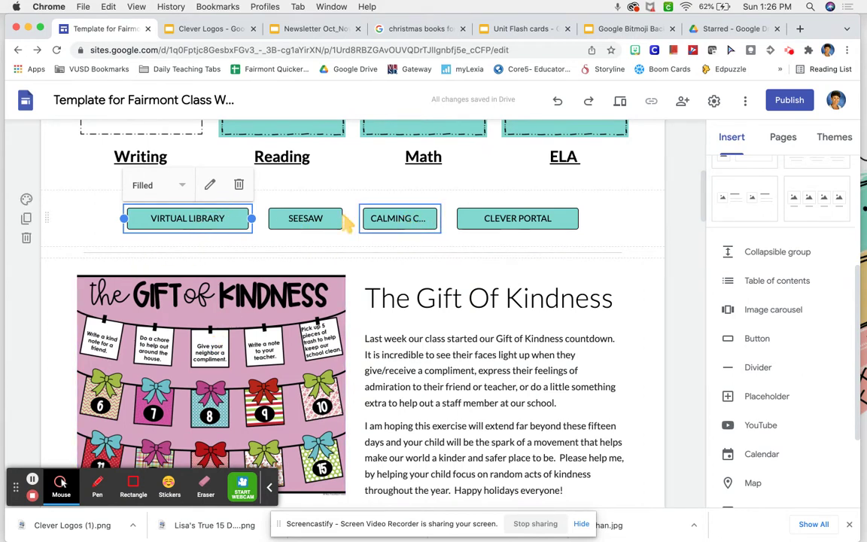
# - Select the Seesaw button and compare the button row with the site's page navigation
pyautogui.click(318, 219)
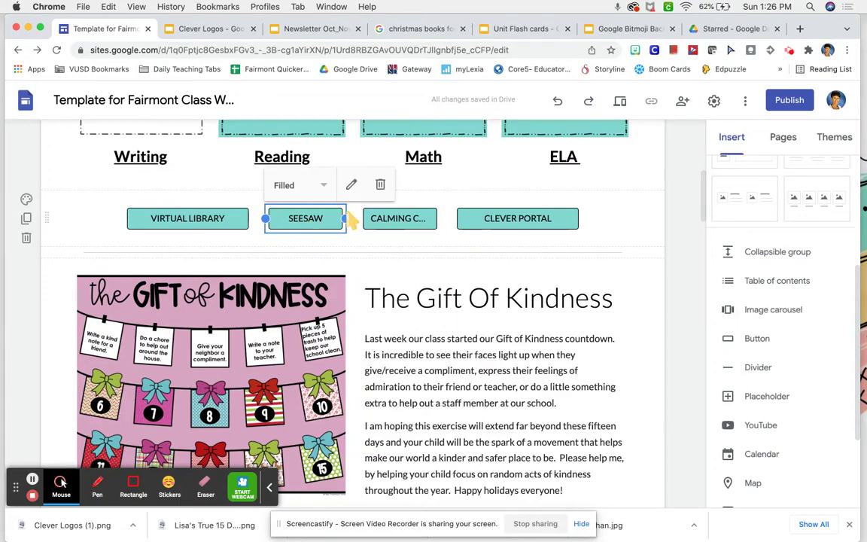
pyautogui.scroll(5, 410, 230)
pyautogui.click(604, 147)
pyautogui.scroll(-1, 507, 289)
pyautogui.scroll(-5, 507, 288)
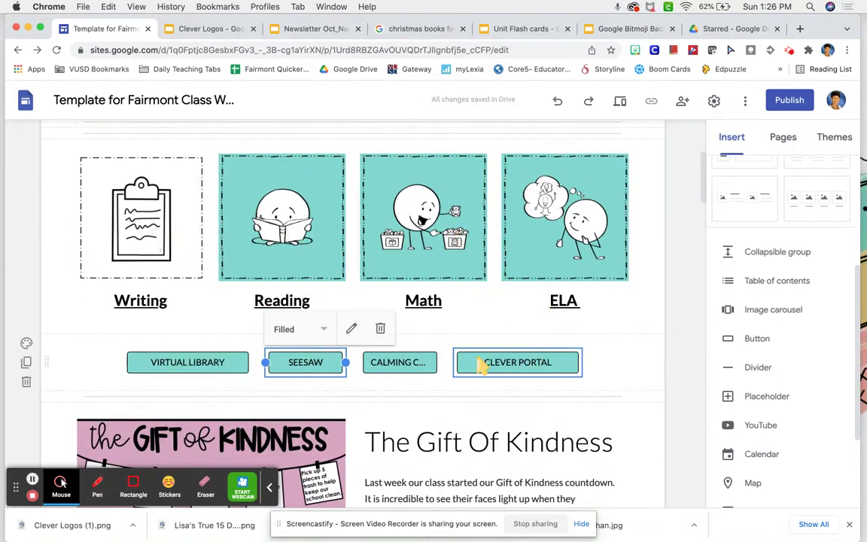
# - Review the Gift of Kindness picture-and-text section and the ready-made layouts available for such sections
pyautogui.scroll(-8, 287, 364)
pyautogui.scroll(1, 287, 367)
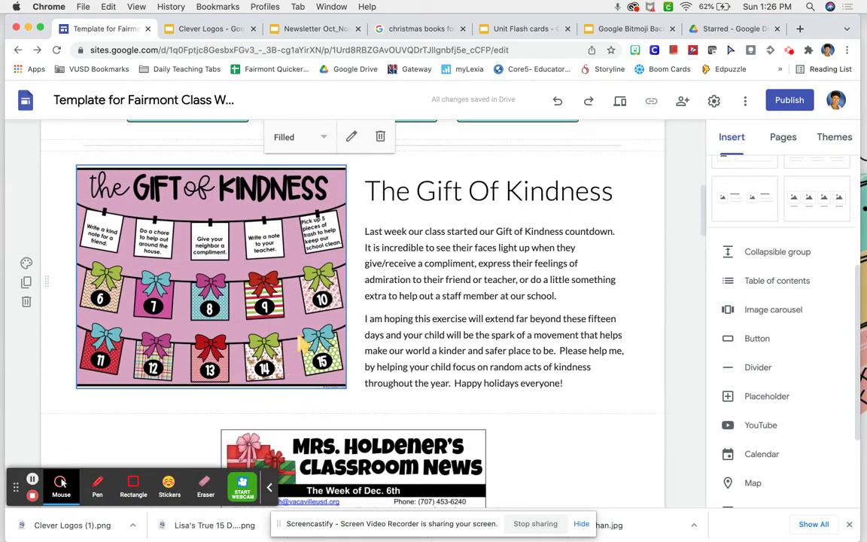
pyautogui.click(533, 320)
pyautogui.scroll(1, 533, 320)
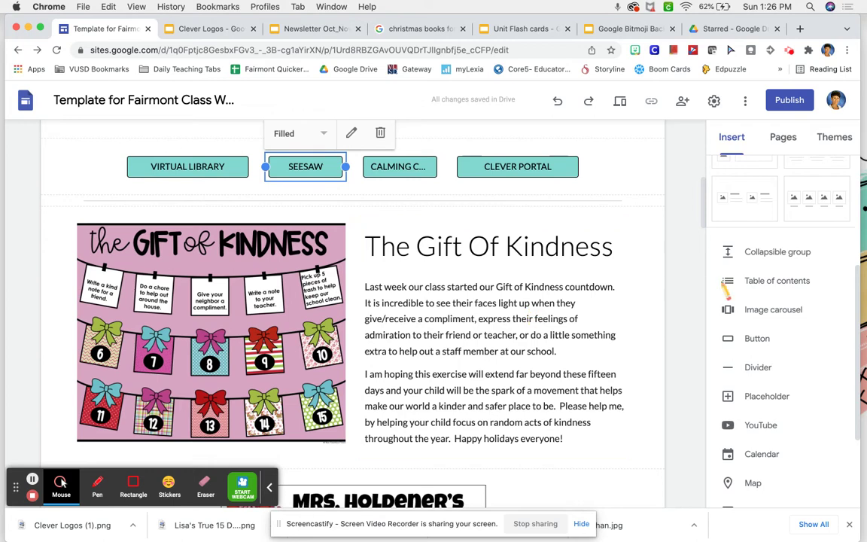
pyautogui.scroll(3, 738, 292)
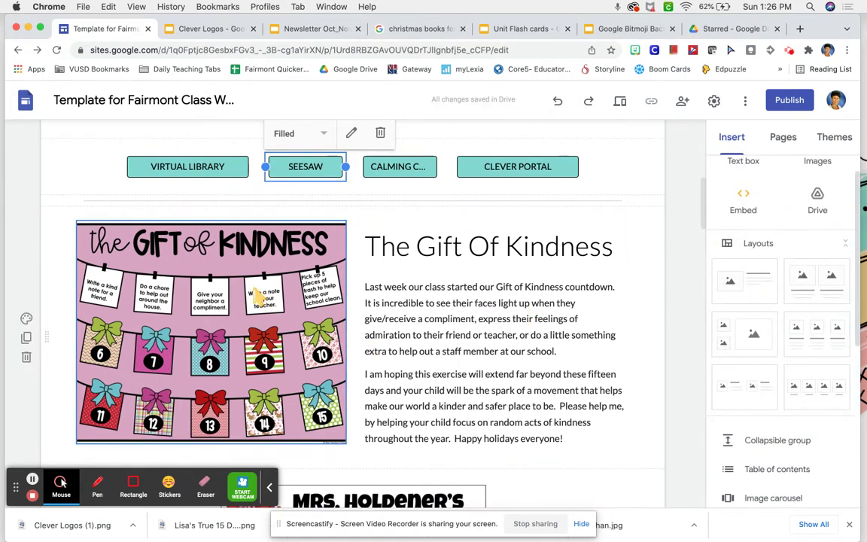
pyautogui.scroll(1, 775, 256)
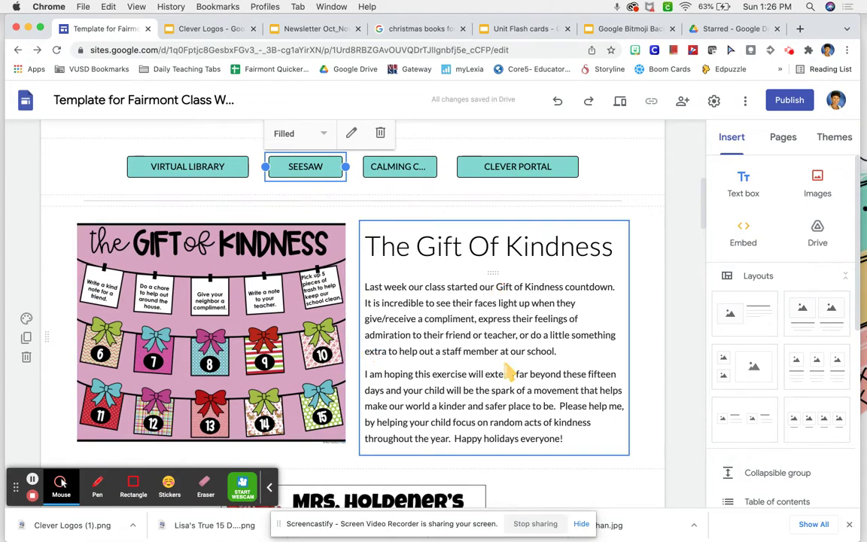
# - Select the Gift of Kindness image and view its additional editing options for replacement, alt text and caption
pyautogui.rightClick(246, 300)
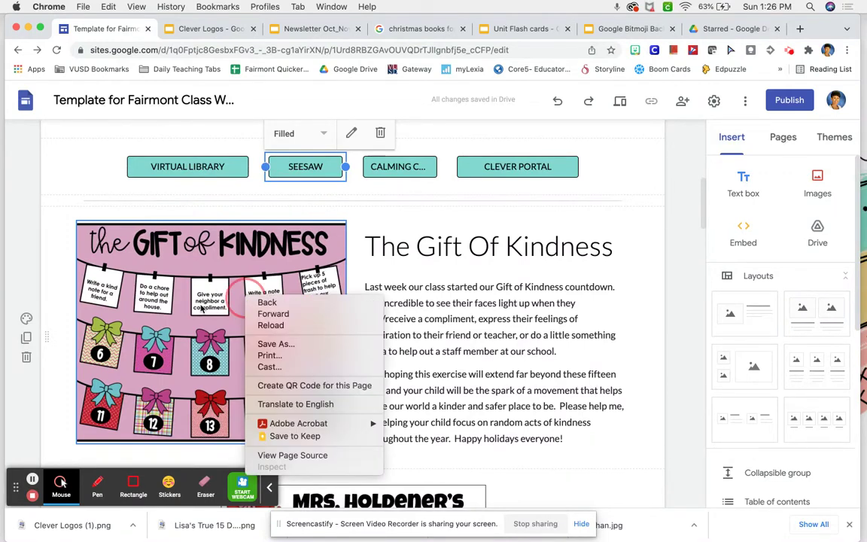
pyautogui.click(180, 276)
pyautogui.click(223, 274)
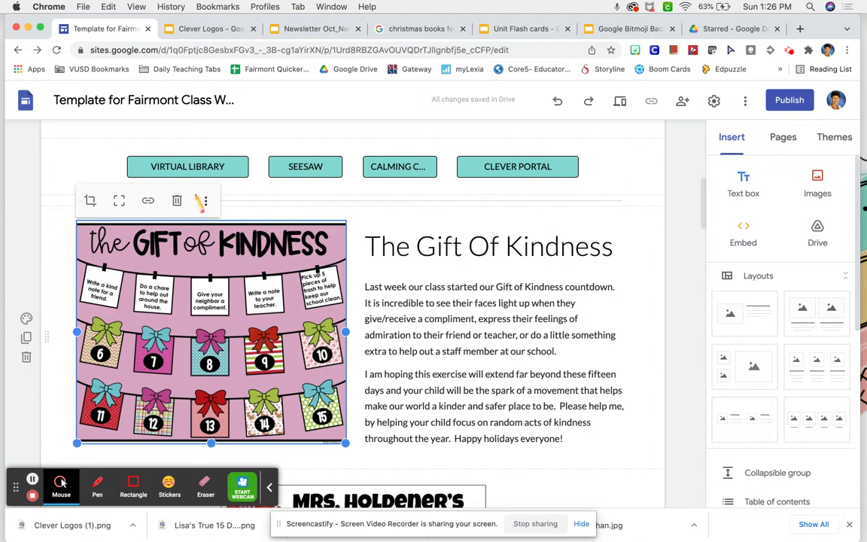
pyautogui.click(205, 201)
pyautogui.moveTo(207, 209)
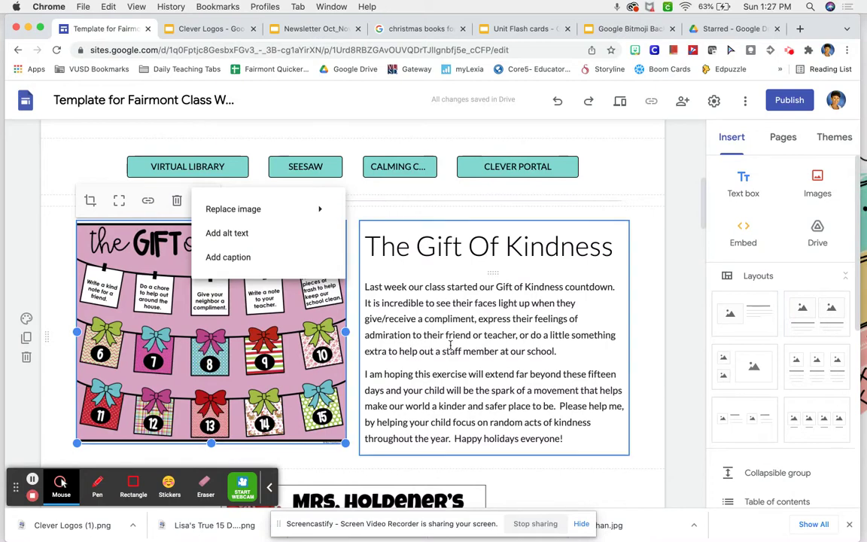
# - Close the image options and examine the classroom newsletter image below the Gift of Kindness section
pyautogui.scroll(-2, 451, 350)
pyautogui.scroll(-2, 572, 394)
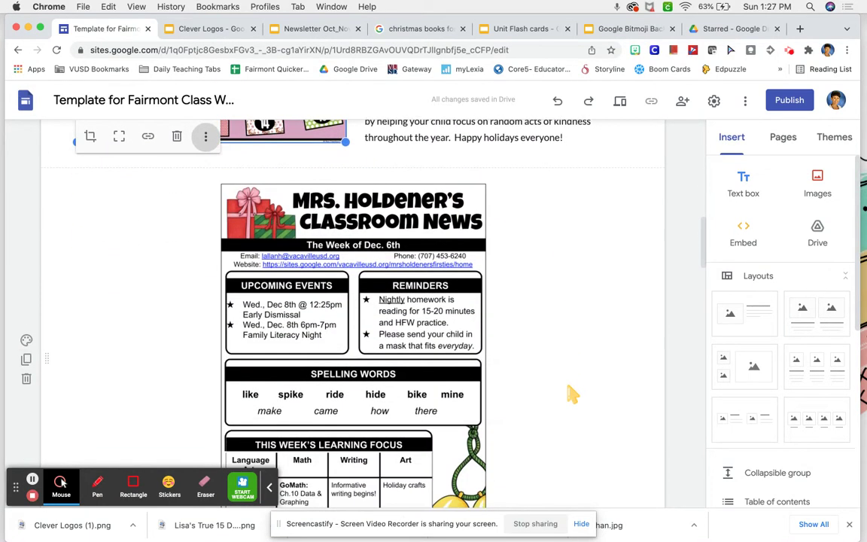
pyautogui.click(510, 309)
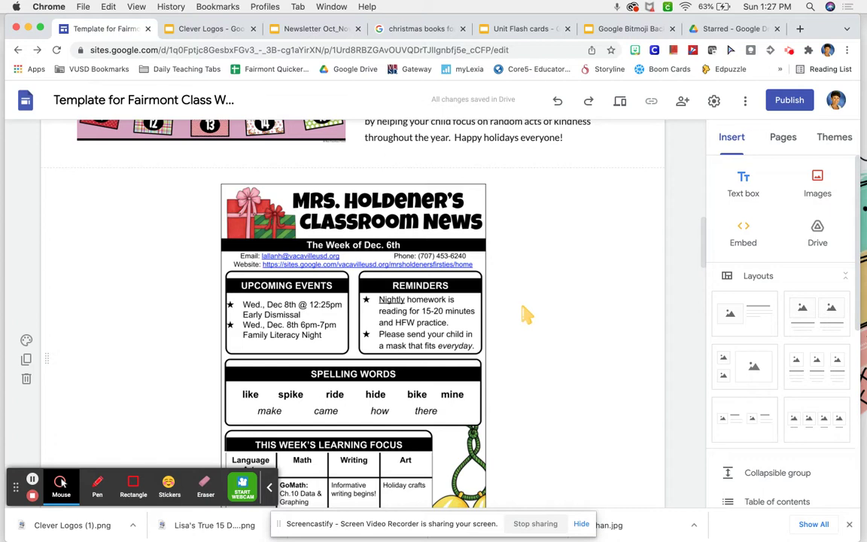
pyautogui.scroll(-2, 526, 315)
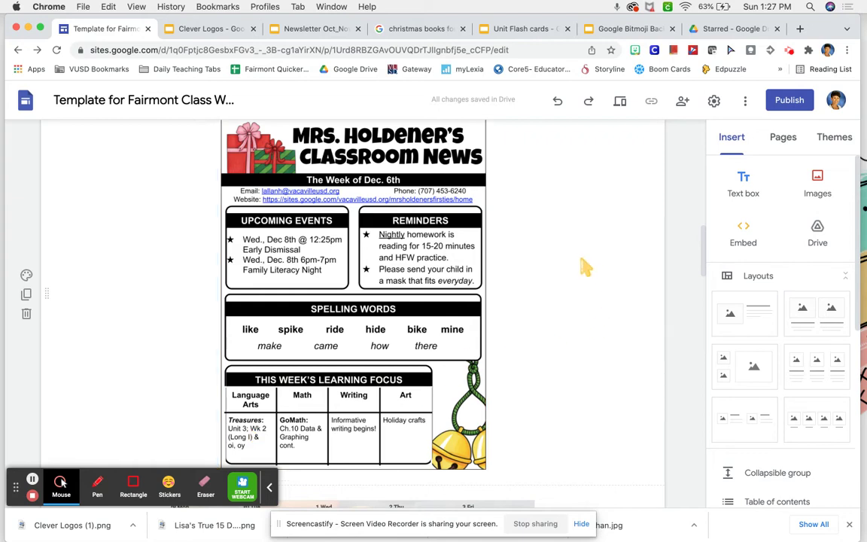
pyautogui.scroll(10, 530, 227)
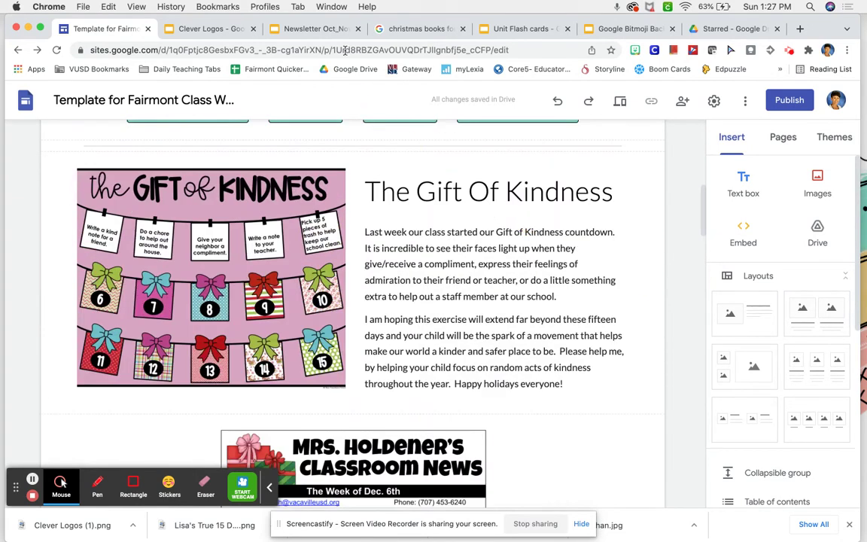
# - Switch to the Newsletter Oct_Nov_Dec presentation in Google Slides and view the download formats offered for the newsletter
pyautogui.click(330, 29)
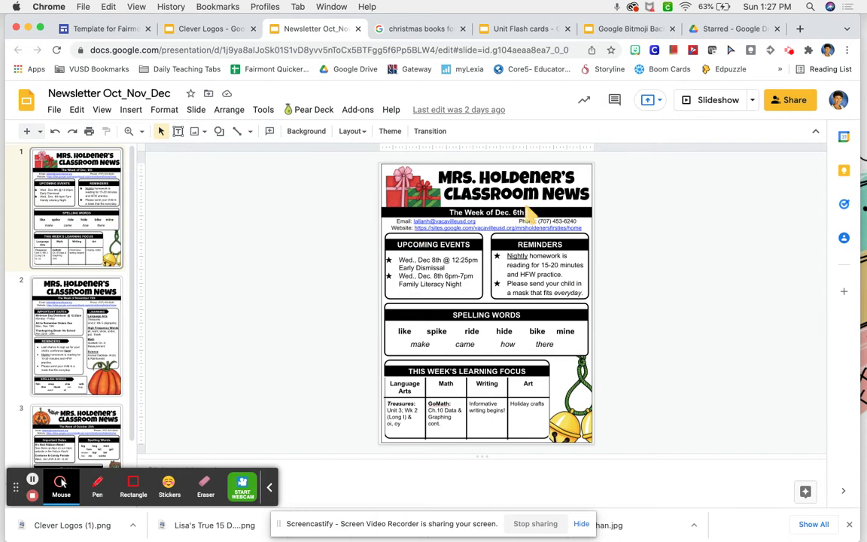
pyautogui.click(514, 213)
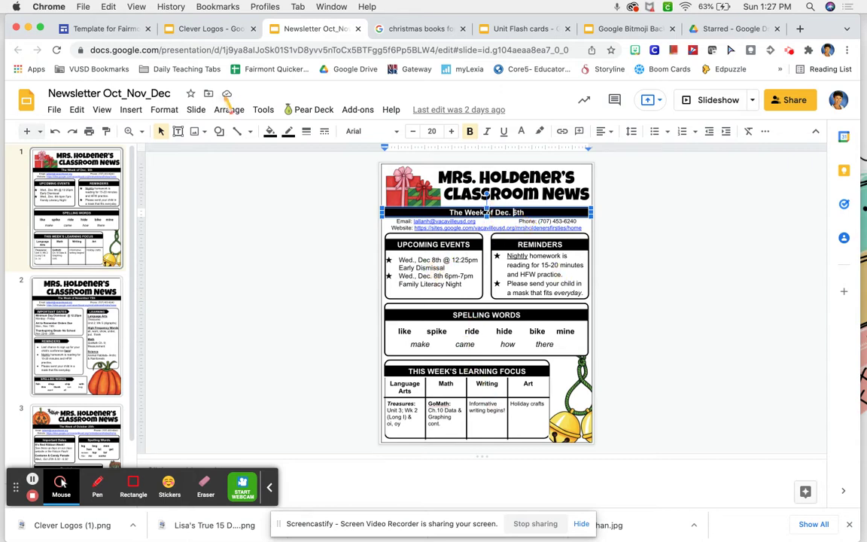
pyautogui.click(55, 110)
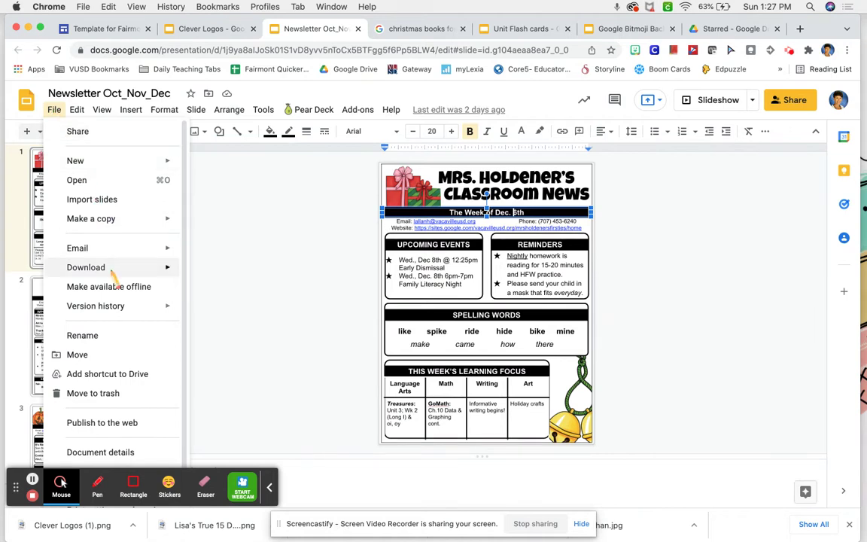
pyautogui.moveTo(113, 274)
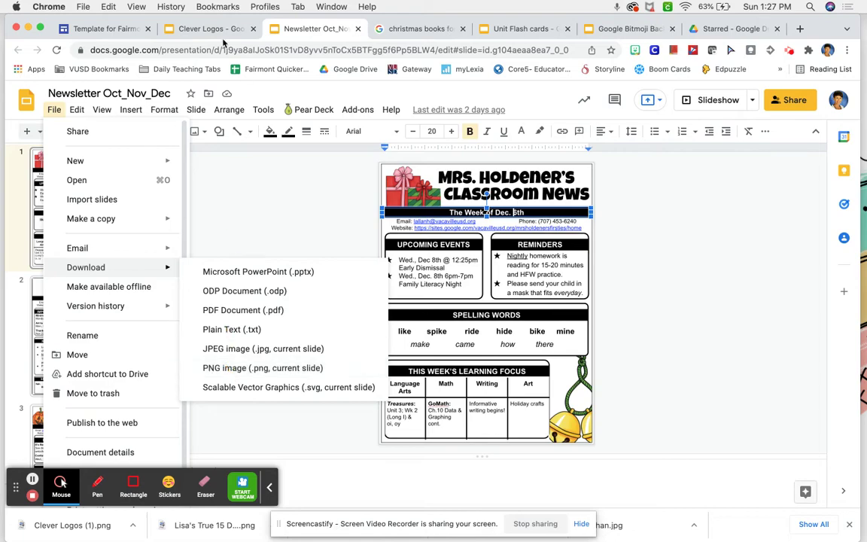
# - Return to Google Sites, open the upload chooser for replacing the newsletter image, and cancel it
pyautogui.click(121, 30)
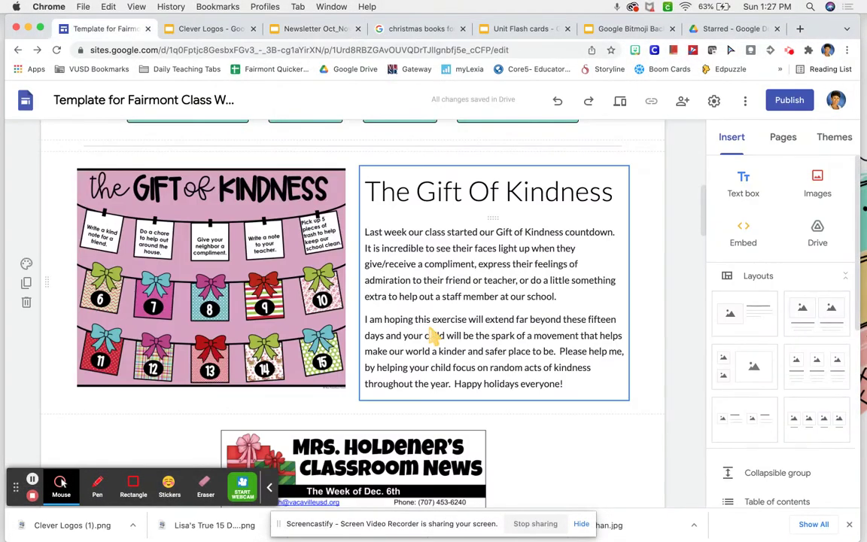
pyautogui.scroll(-5, 421, 335)
pyautogui.scroll(2, 404, 329)
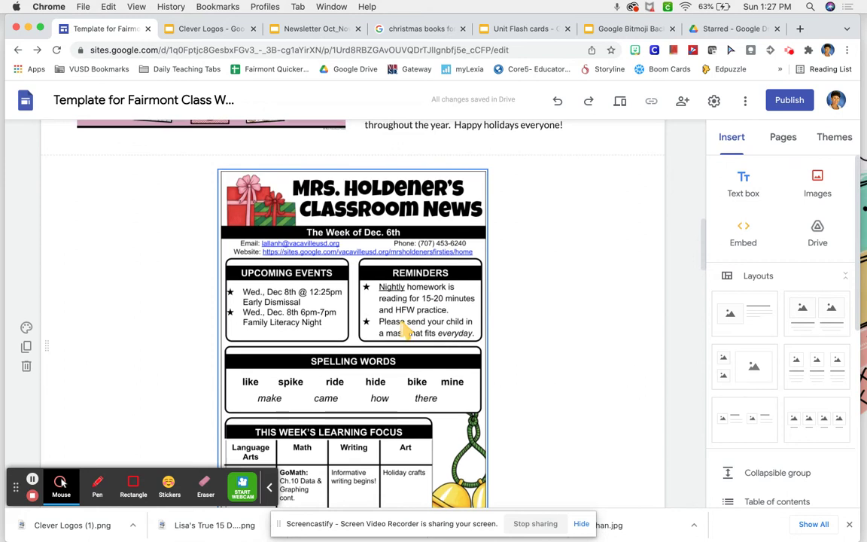
pyautogui.click(358, 332)
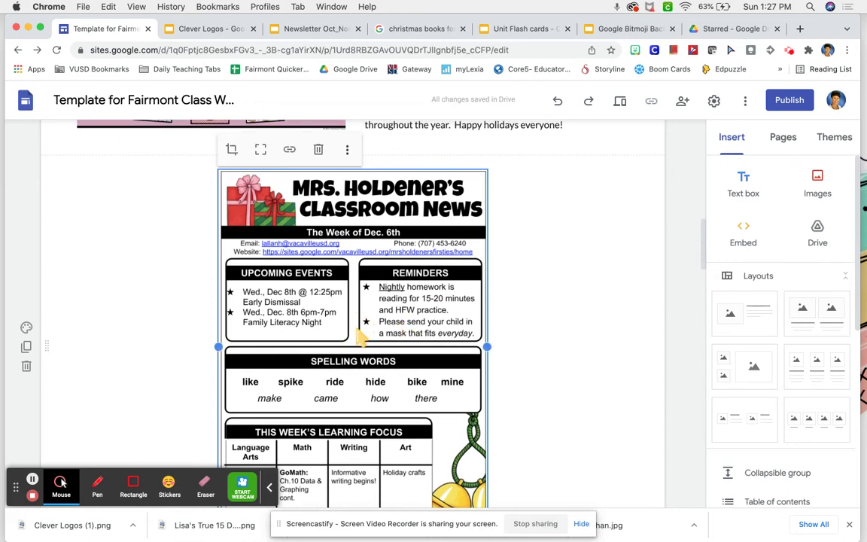
pyautogui.click(347, 151)
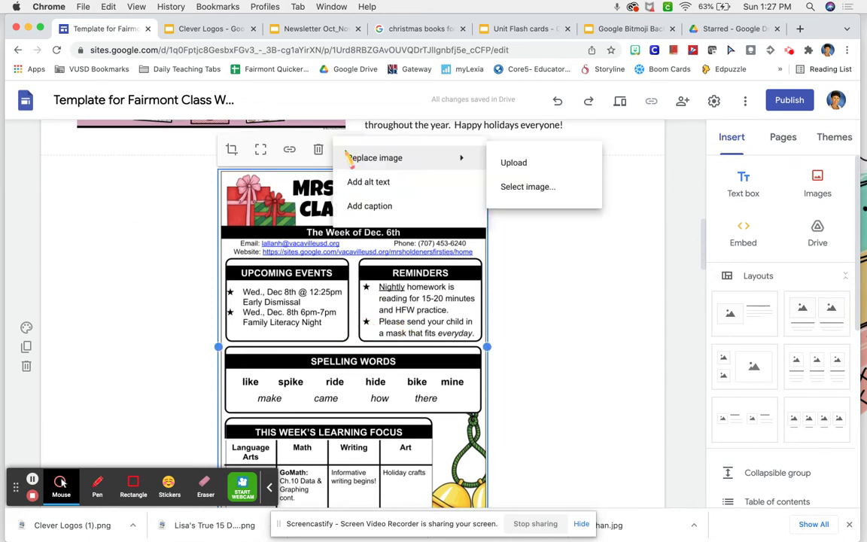
pyautogui.click(519, 164)
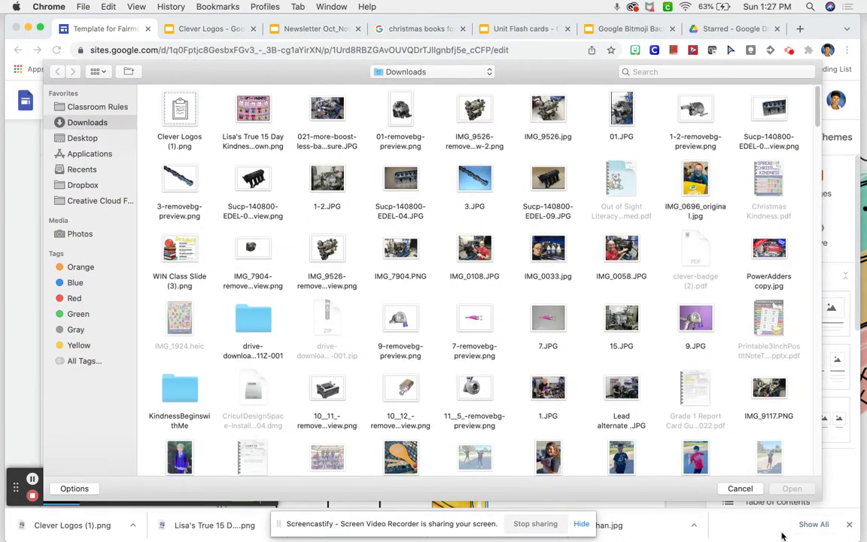
pyautogui.click(740, 489)
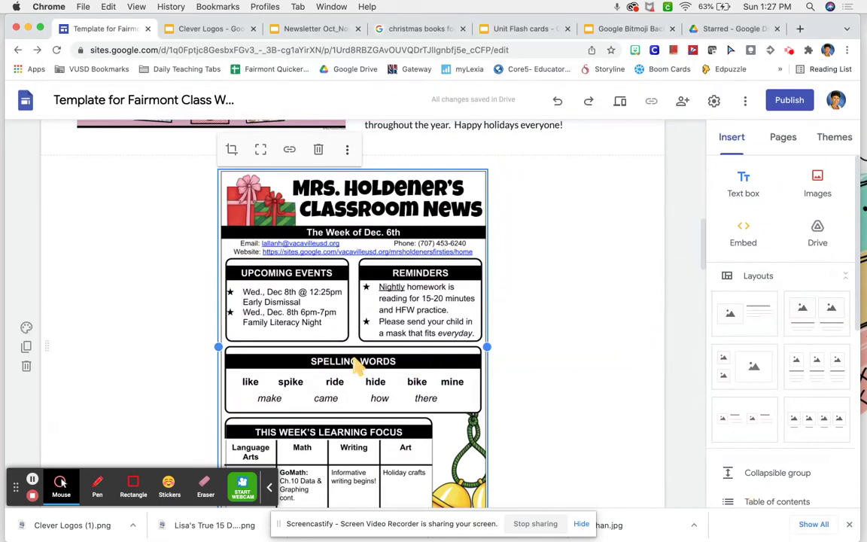
# - Revisit the newsletter slide in Google Slides, and view the newsletter image's additional editing options back in Google Sites
pyautogui.click(314, 31)
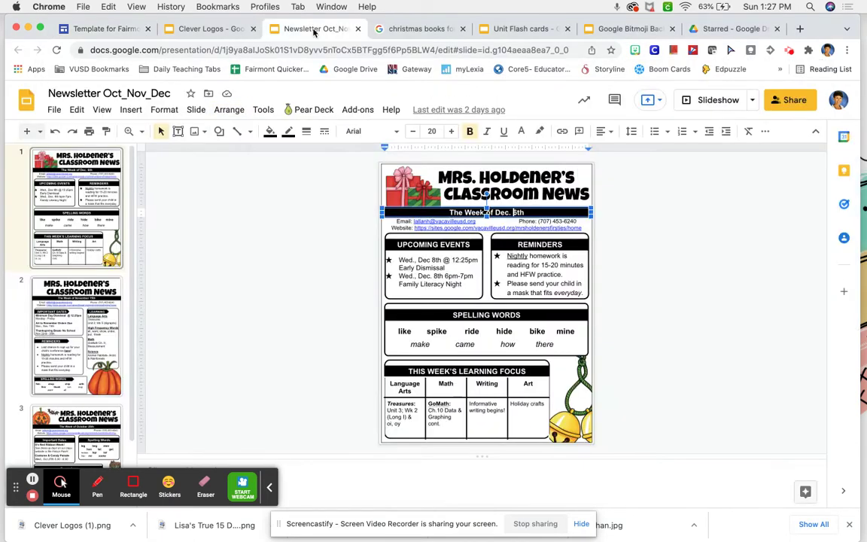
pyautogui.click(339, 309)
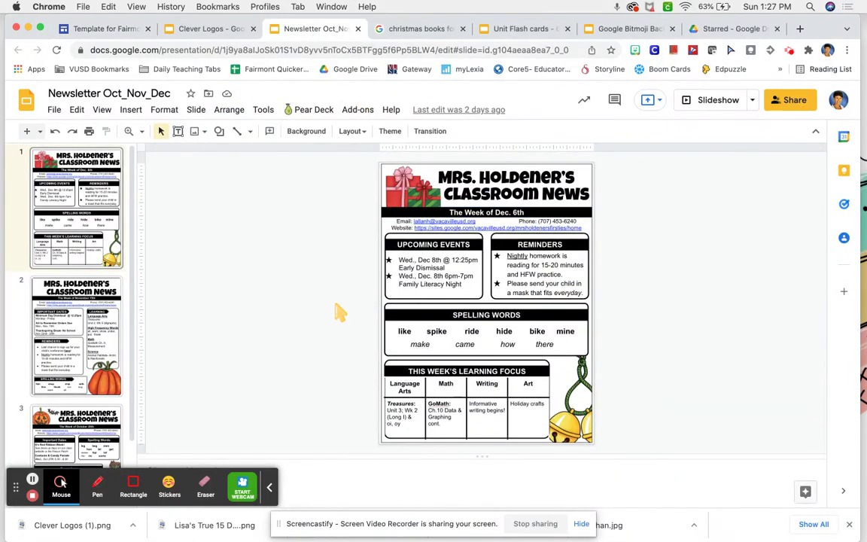
pyautogui.click(115, 30)
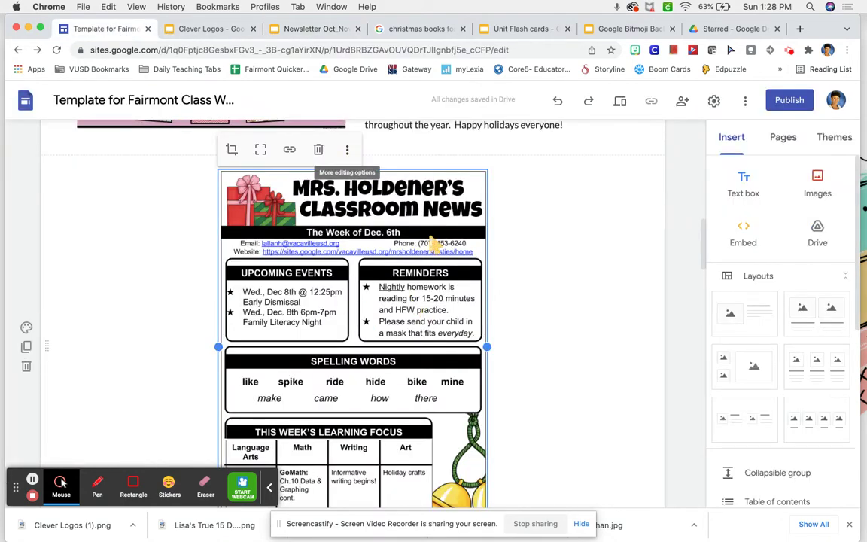
pyautogui.click(347, 150)
pyautogui.click(508, 181)
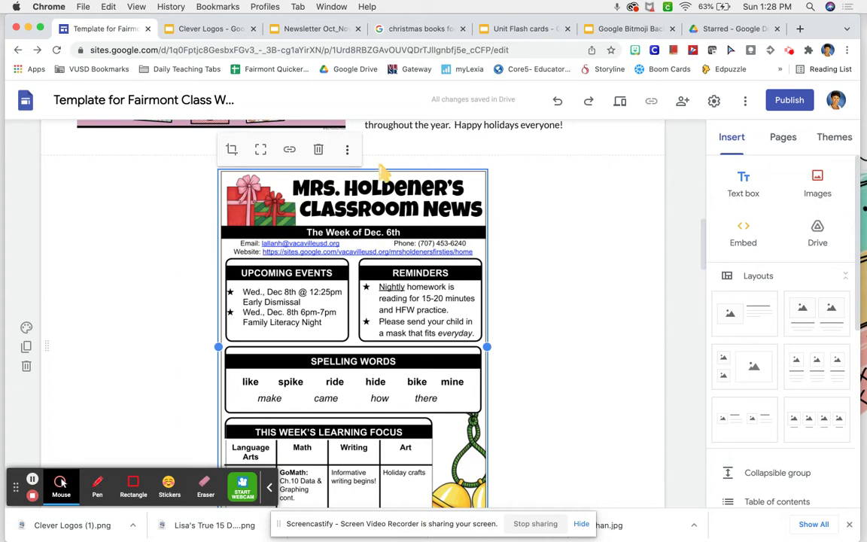
# - Deselect the newsletter image and examine the lunch menu and the 1st Grade Daily Schedule further down the home page
pyautogui.scroll(-1, 594, 360)
pyautogui.click(578, 350)
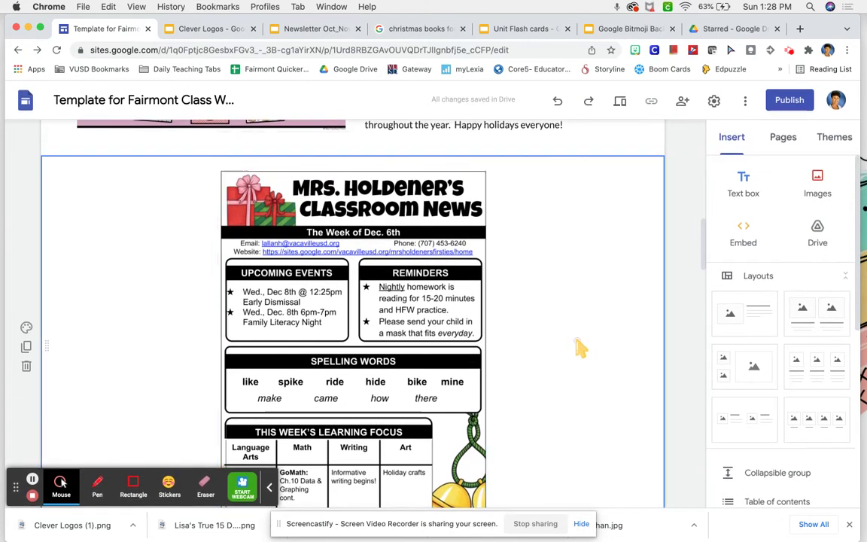
pyautogui.scroll(-10, 578, 348)
pyautogui.scroll(-8, 581, 349)
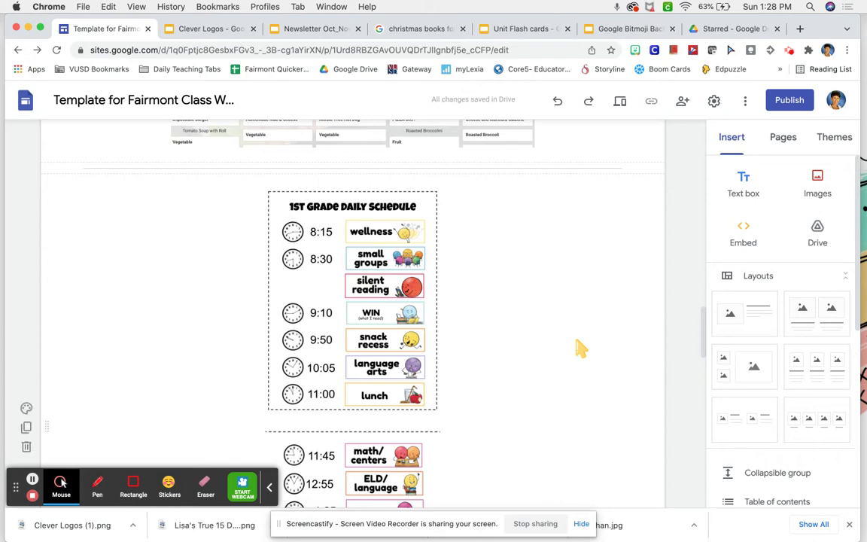
pyautogui.scroll(-2, 581, 348)
pyautogui.scroll(-2, 581, 349)
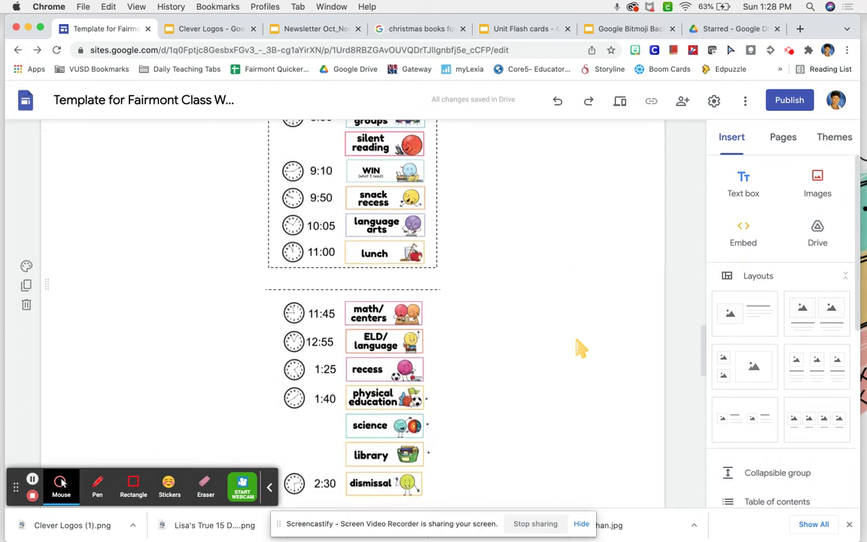
pyautogui.scroll(4, 581, 348)
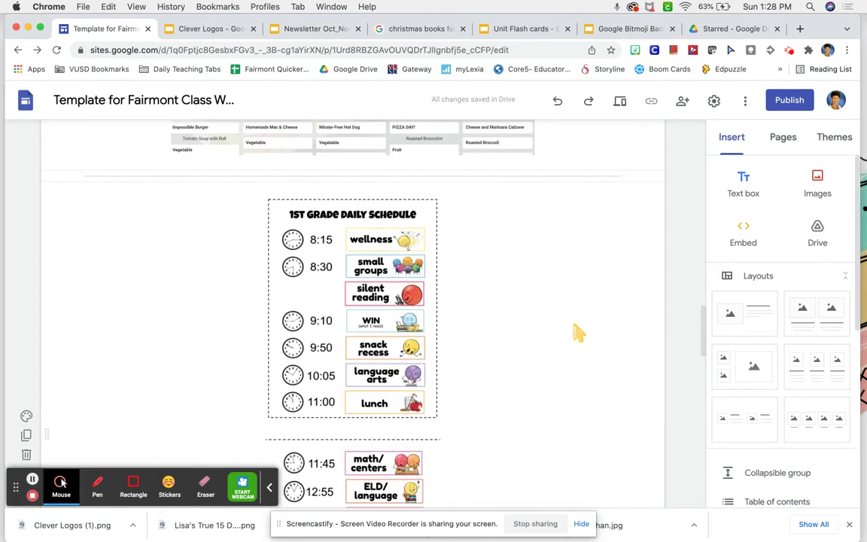
pyautogui.scroll(-4, 497, 376)
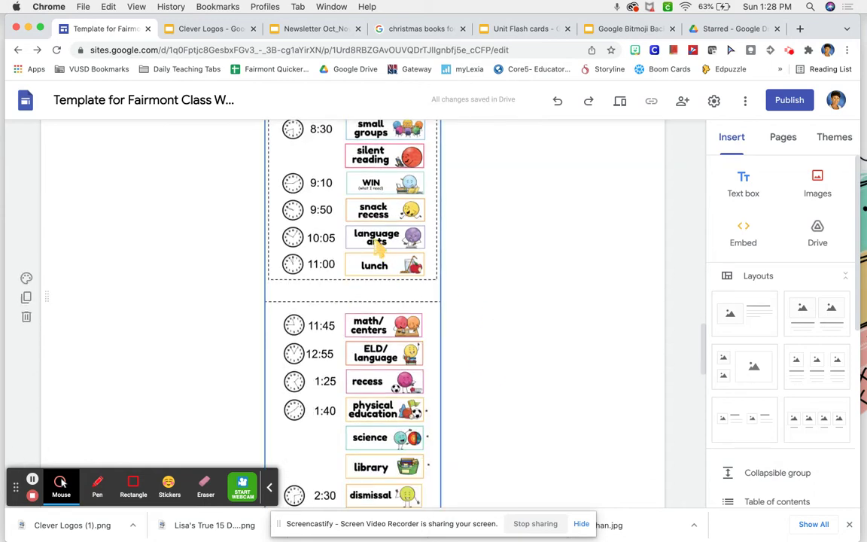
# - Examine the teacher introduction section and the footer's contact details, logos and badges, and return to the daily schedule
pyautogui.scroll(-10, 571, 430)
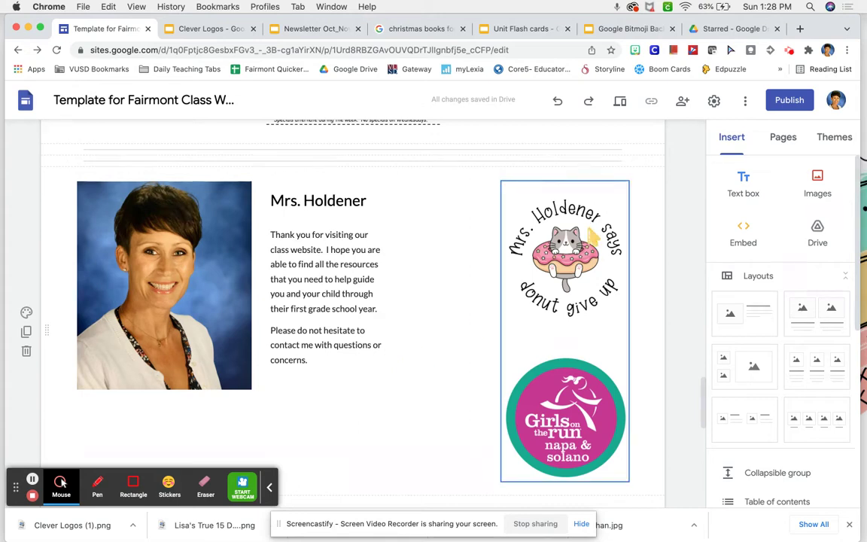
pyautogui.scroll(-1, 439, 410)
pyautogui.scroll(-5, 439, 420)
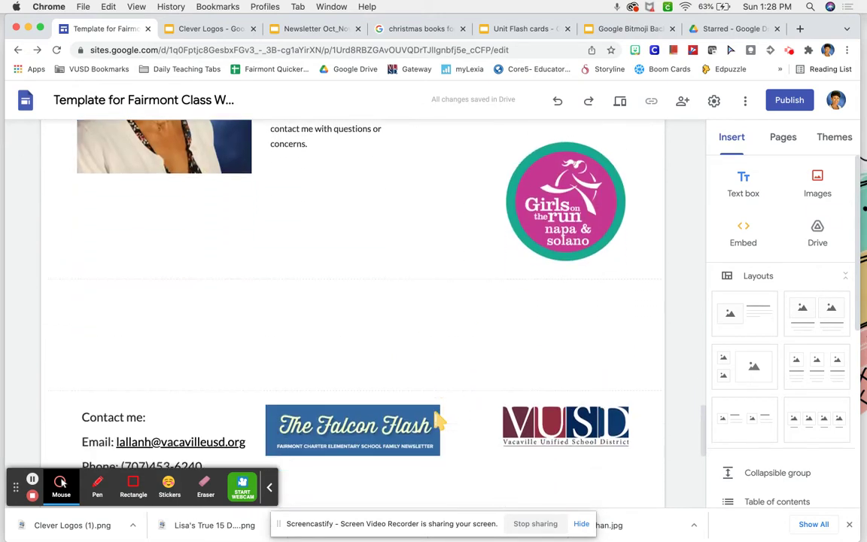
pyautogui.scroll(-2, 439, 420)
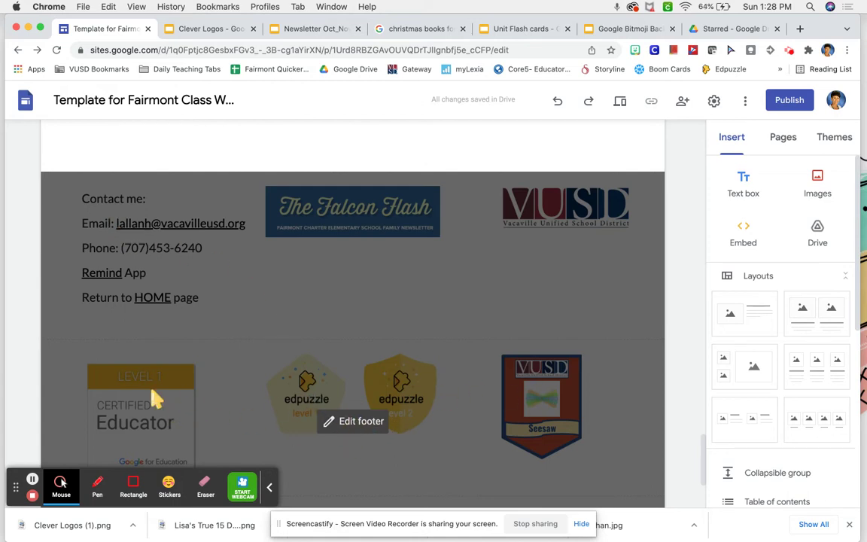
pyautogui.scroll(-3, 374, 428)
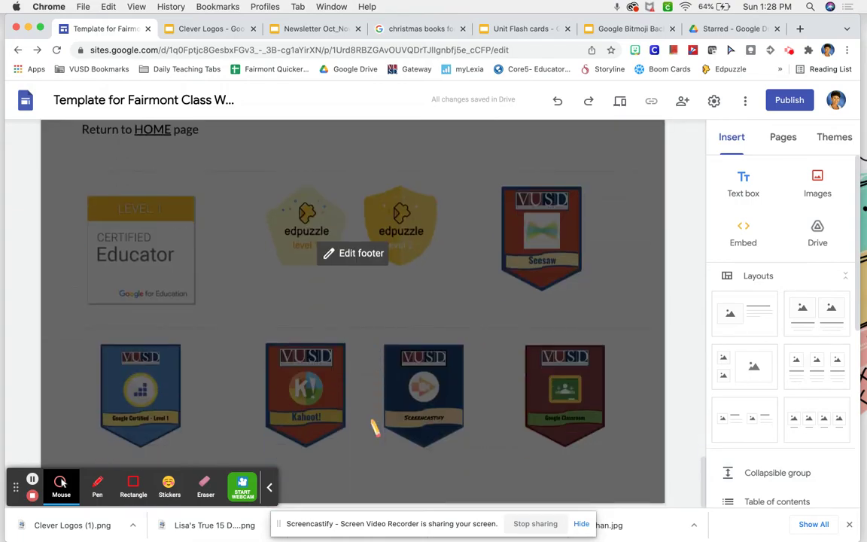
pyautogui.scroll(20, 384, 211)
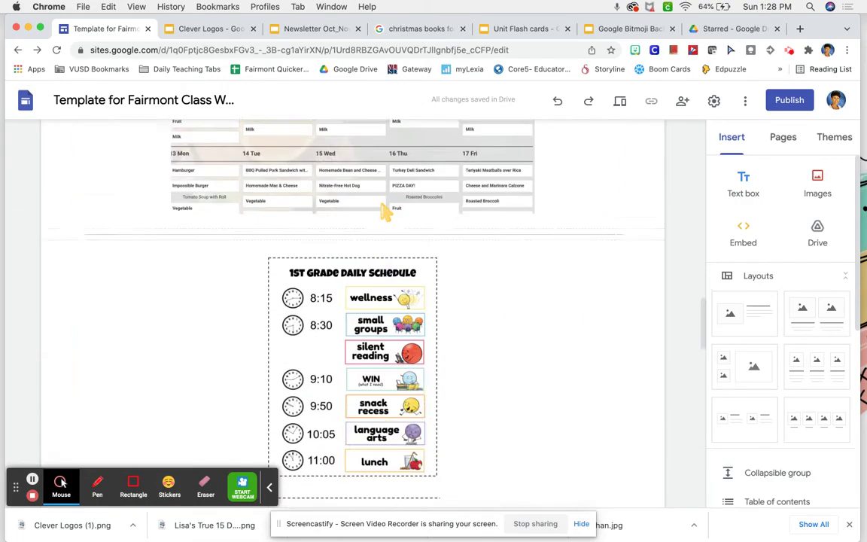
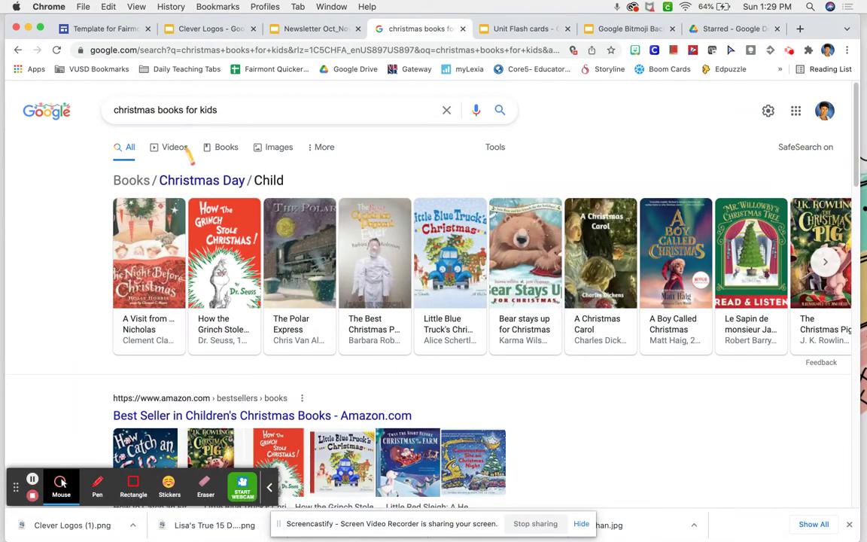
# - Show image results for "christmas books for kids" and save the Santa's Big Night cover to the Desktop as santa
pyautogui.click(271, 150)
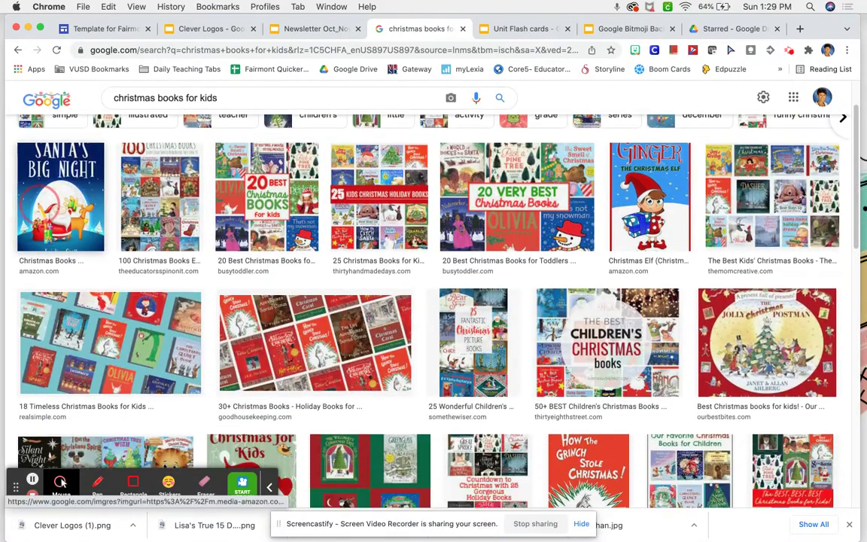
pyautogui.click(44, 185)
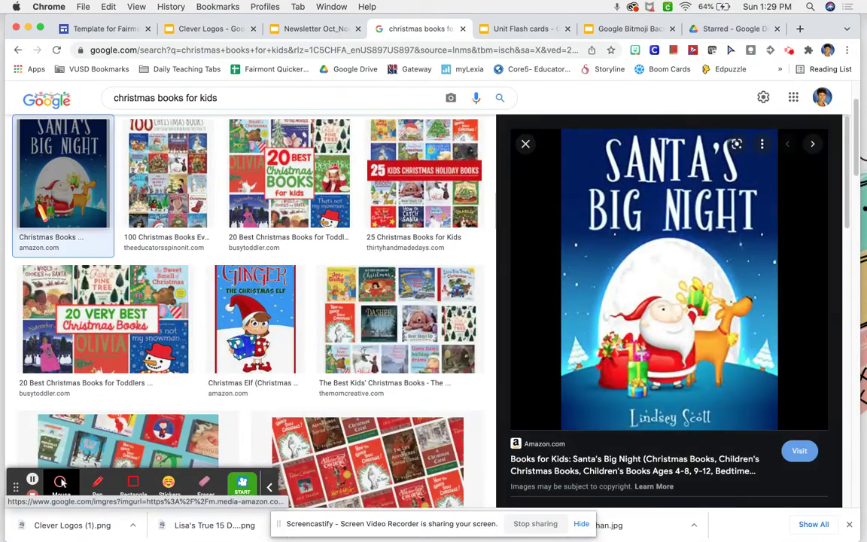
pyautogui.rightClick(663, 276)
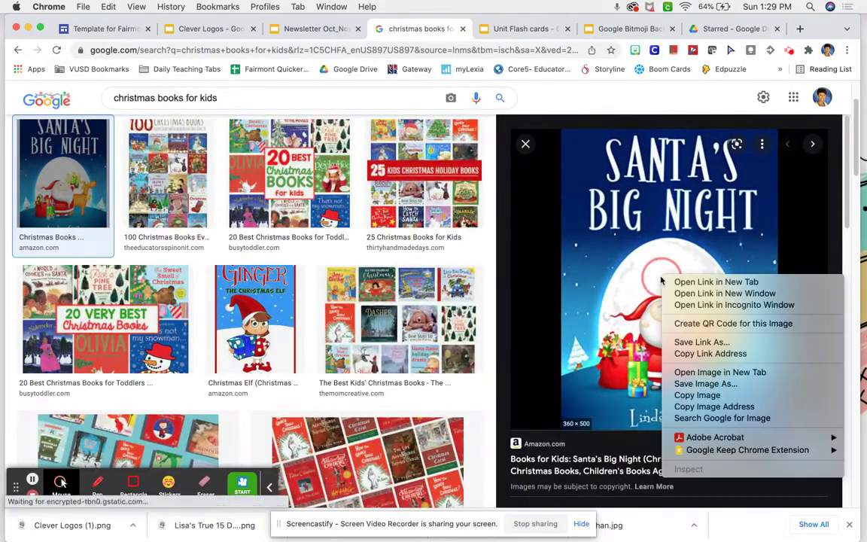
pyautogui.click(703, 384)
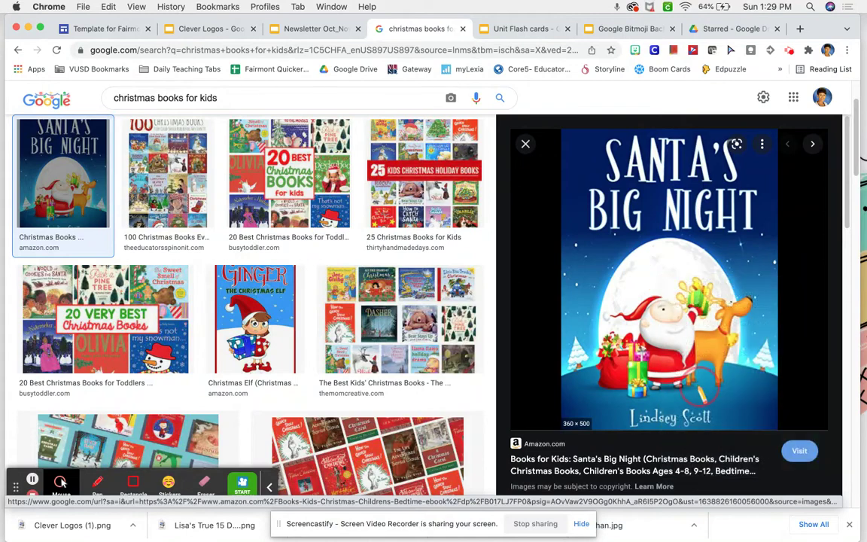
pyautogui.write('santa')
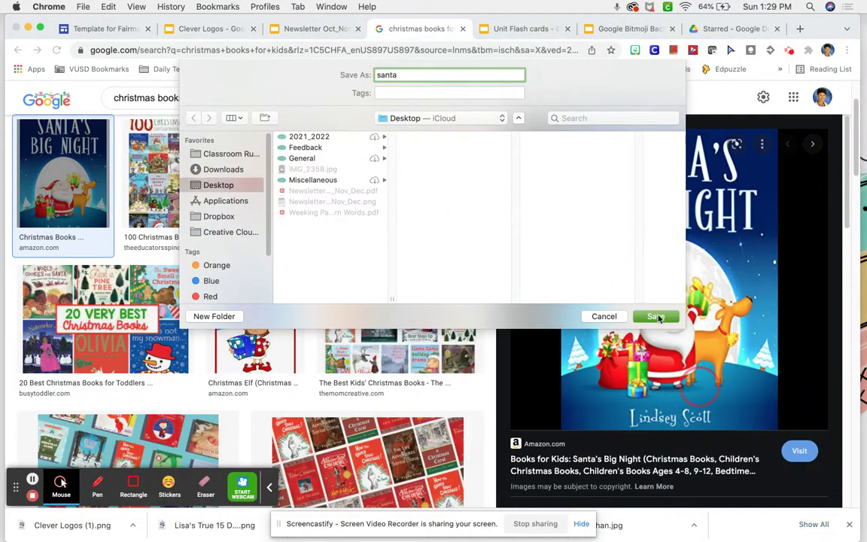
pyautogui.click(656, 316)
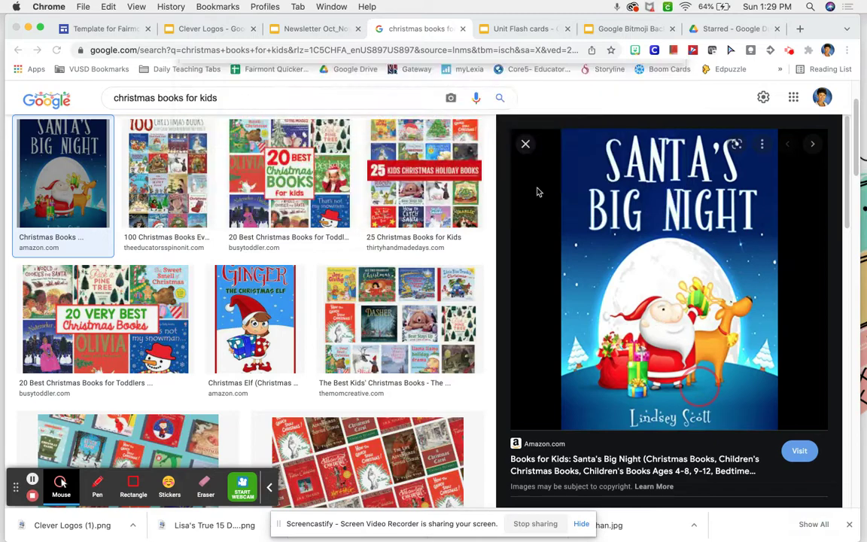
# - In the Google Bitmoji Background presentation, replace the Sulwe book cover with santa.jpeg from the Desktop and remove its existing YouTube link
pyautogui.click(115, 30)
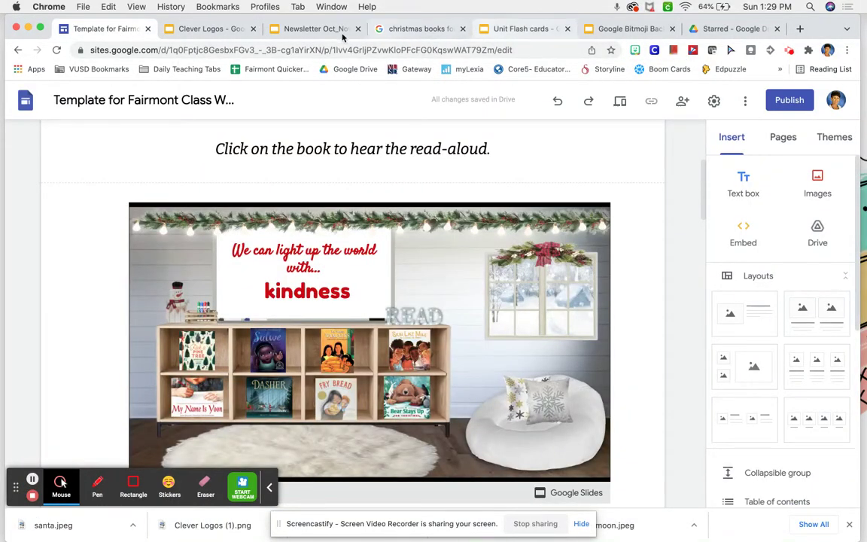
pyautogui.click(608, 30)
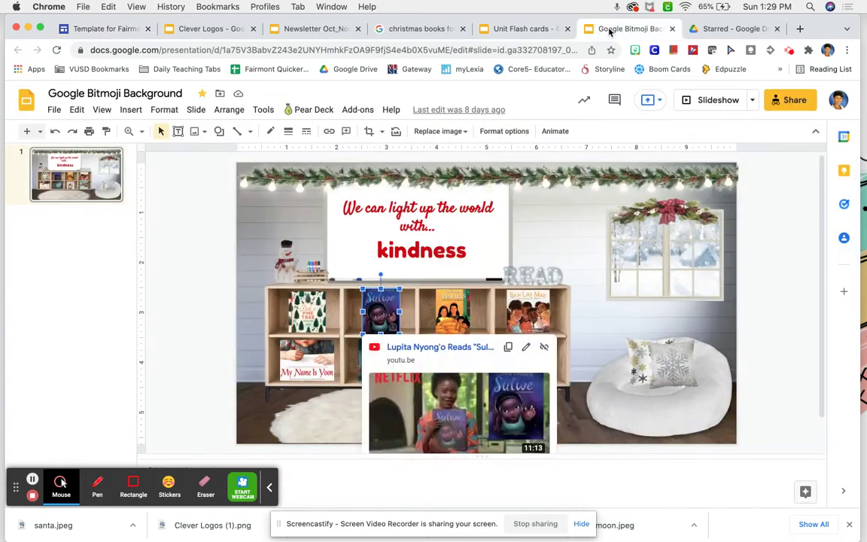
pyautogui.rightClick(384, 317)
pyautogui.moveTo(385, 306)
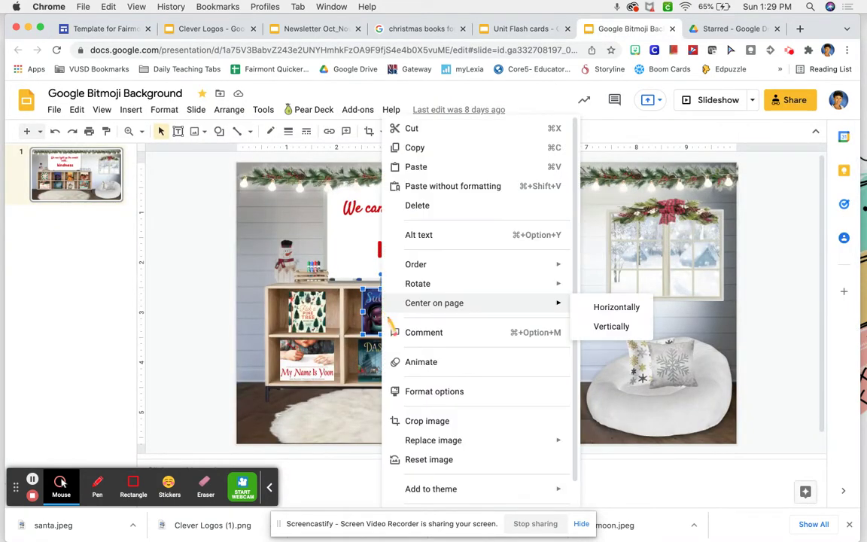
pyautogui.moveTo(441, 441)
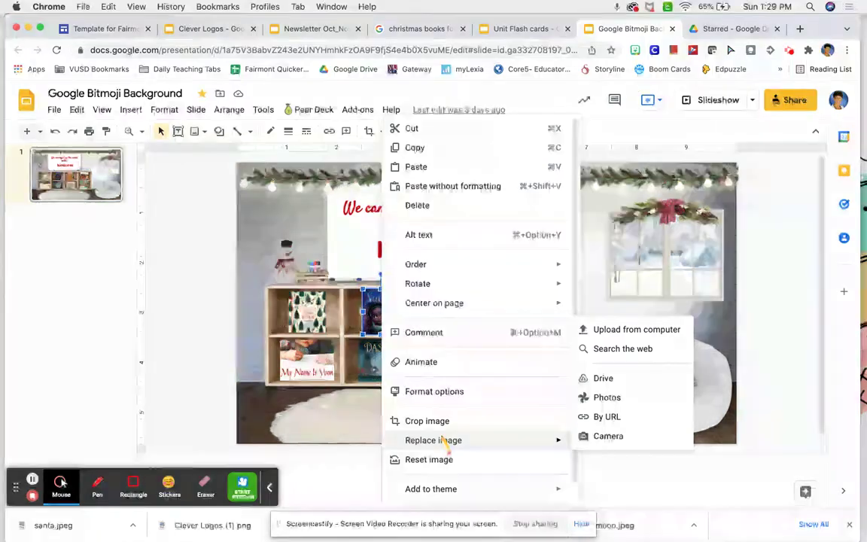
pyautogui.click(637, 330)
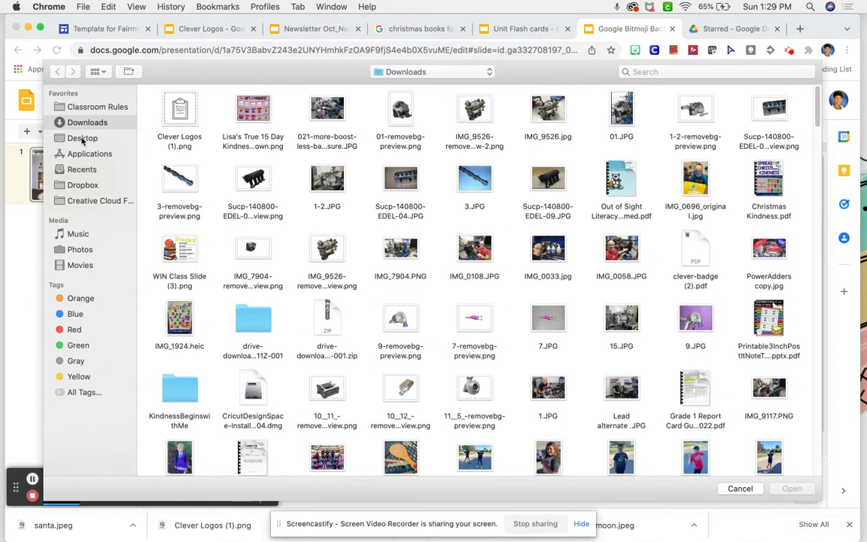
pyautogui.click(87, 139)
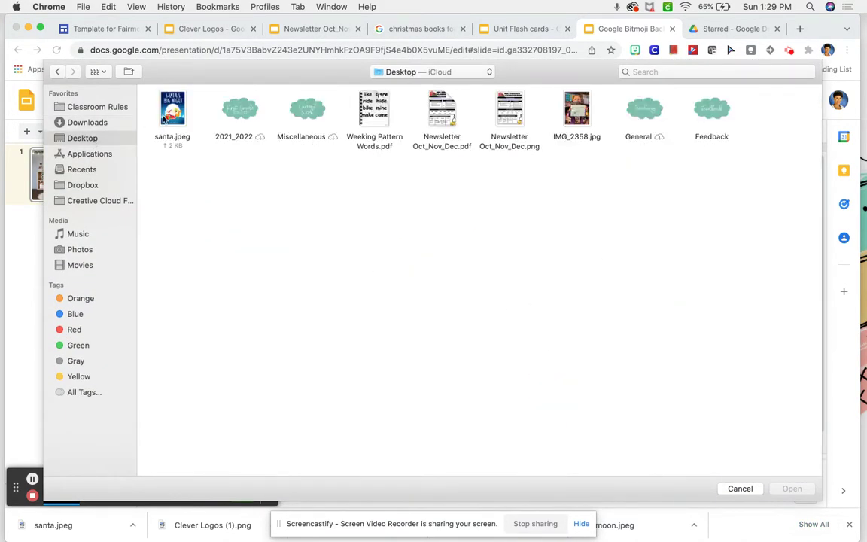
pyautogui.click(175, 112)
pyautogui.click(808, 492)
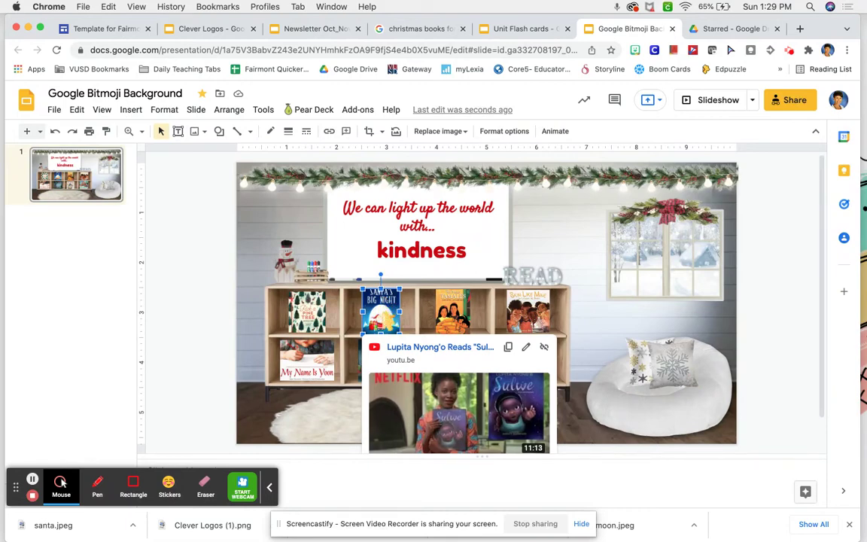
pyautogui.click(544, 347)
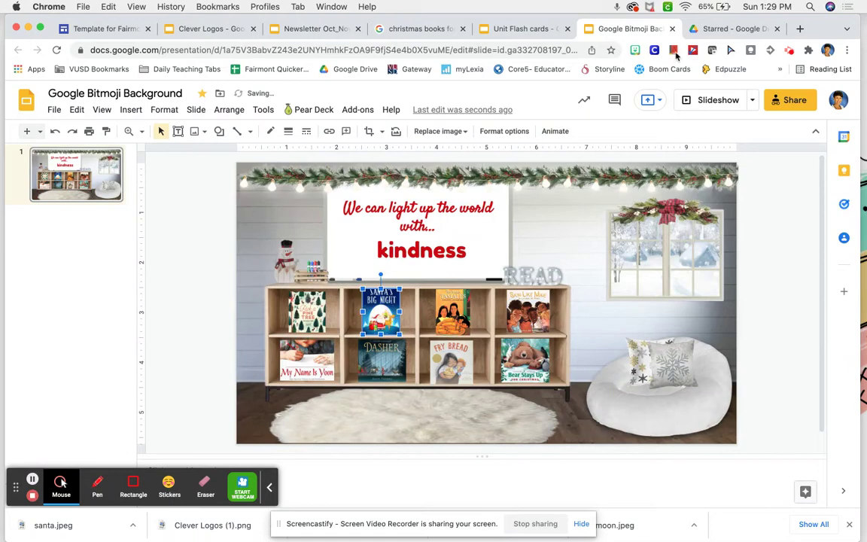
# - Search Google for "youtube" in a new browser tab and open the YouTube site
pyautogui.click(800, 29)
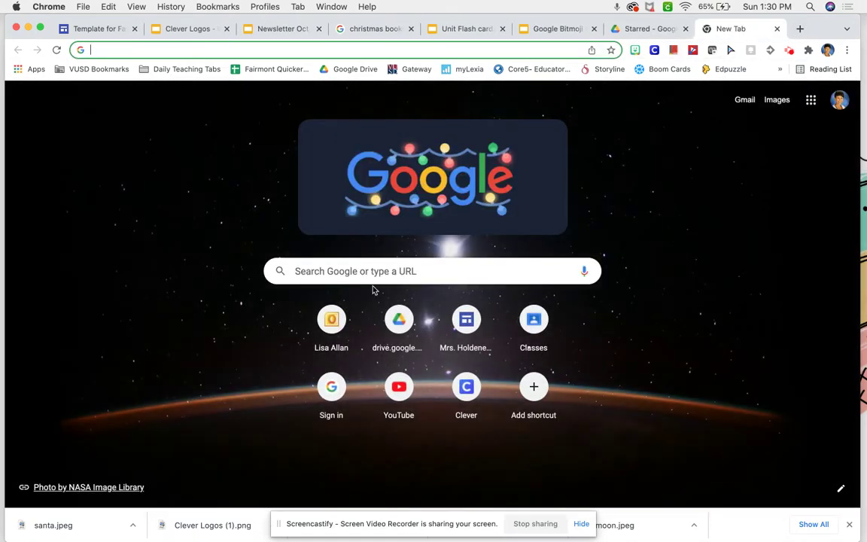
pyautogui.click(369, 275)
pyautogui.write('youtube')
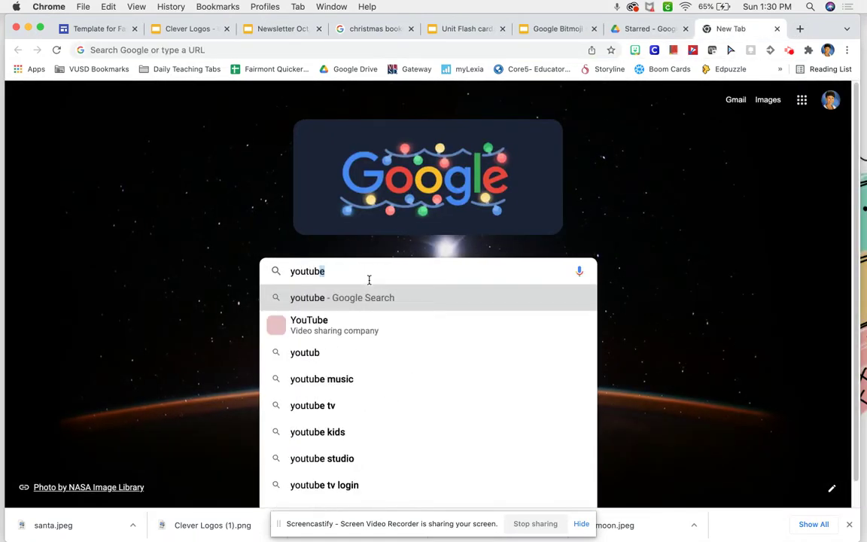
pyautogui.press('Return')
pyautogui.click(224, 115)
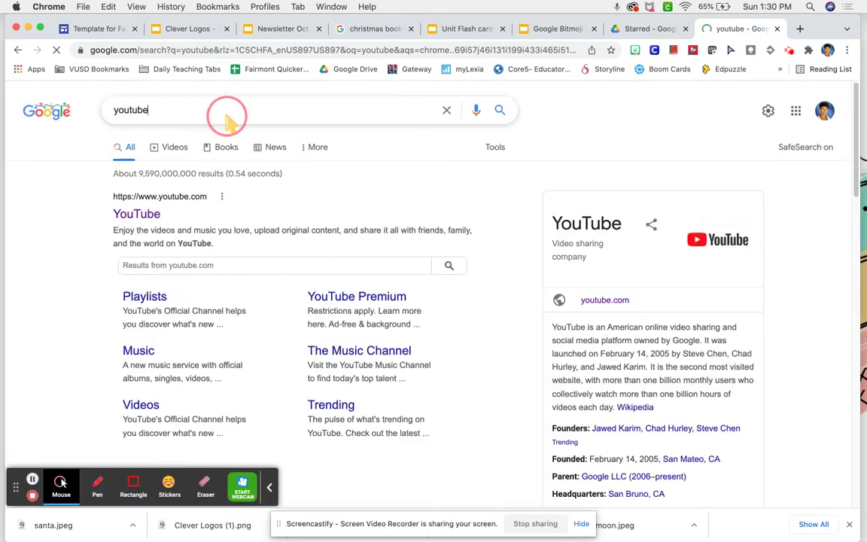
pyautogui.click(556, 139)
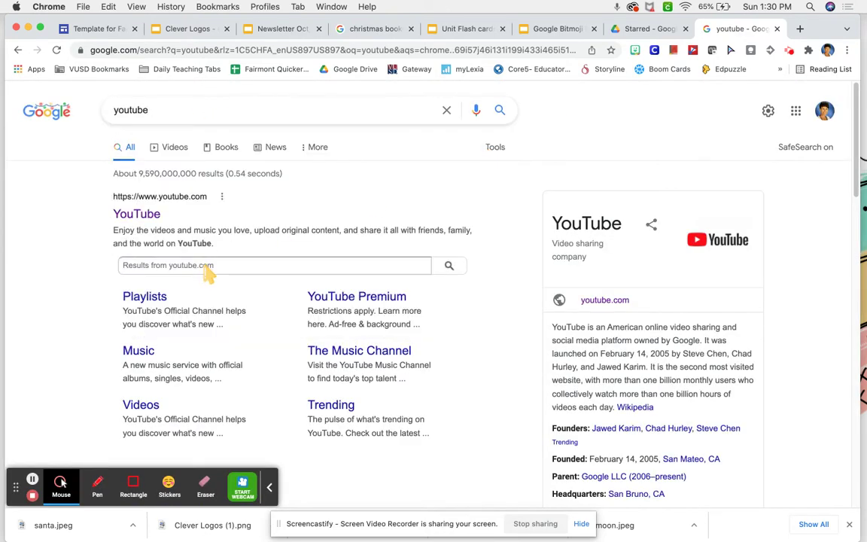
pyautogui.click(140, 214)
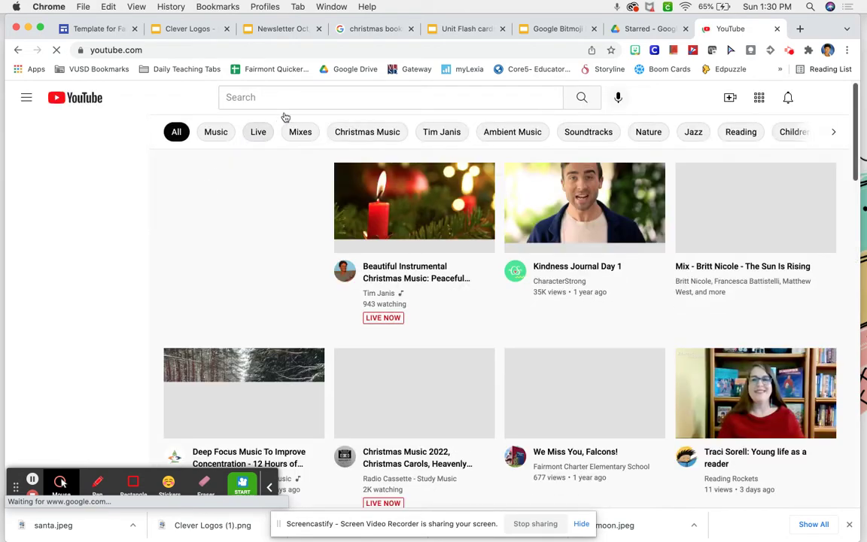
# - Search YouTube for "santas big night", open the video "Santa's Big Night - Give Us A Story!" and pause it
pyautogui.click(283, 98)
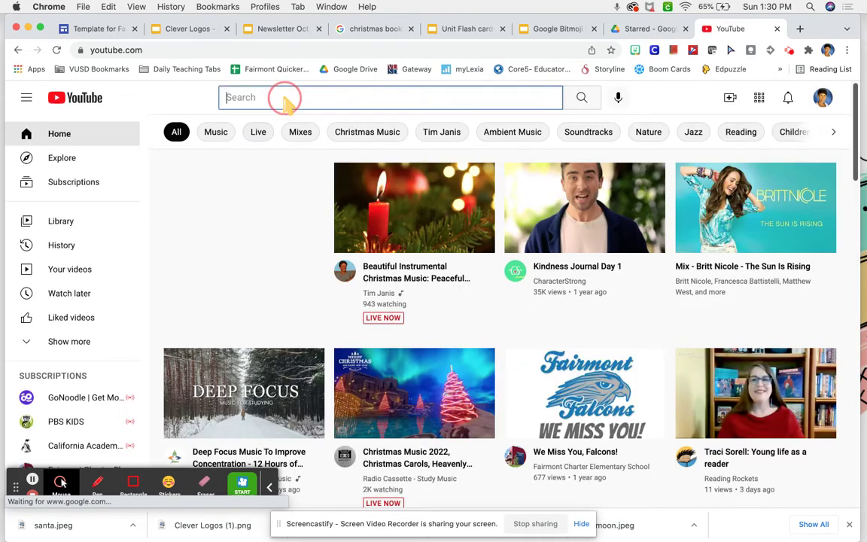
pyautogui.write('santas big')
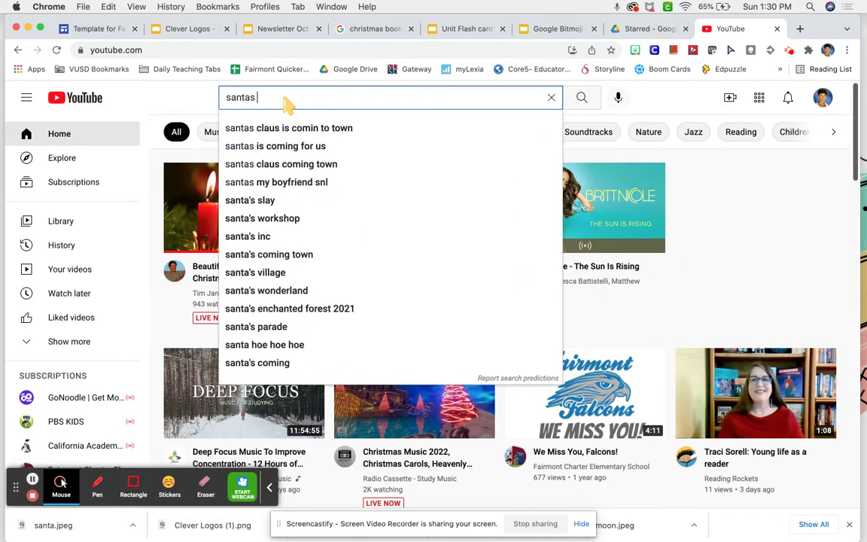
pyautogui.write(' night')
pyautogui.press('Return')
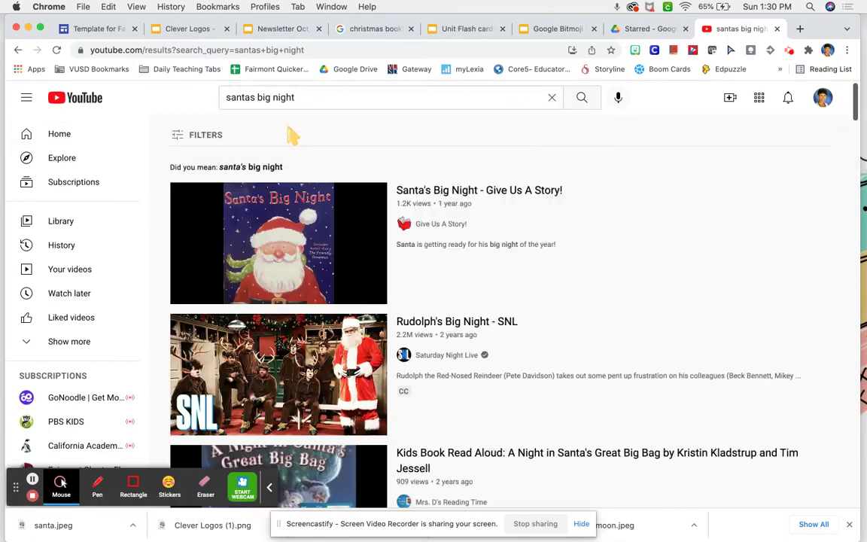
pyautogui.click(499, 192)
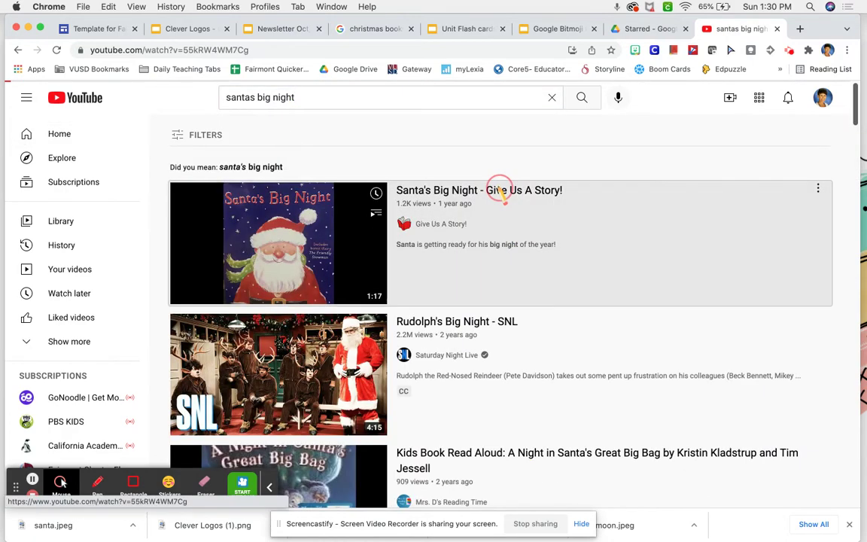
pyautogui.click(57, 411)
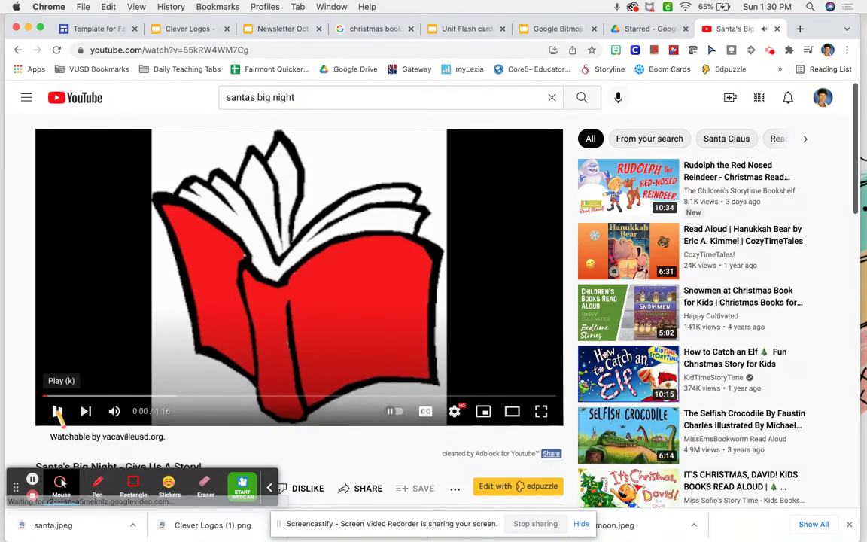
# - Open the sharing options of the Santa's Big Night video and copy its share link
pyautogui.scroll(-3, 445, 482)
pyautogui.click(368, 399)
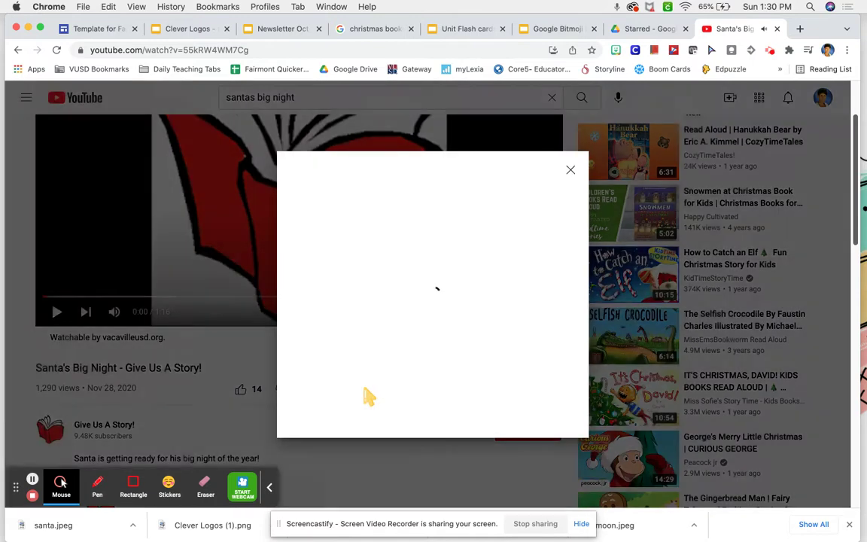
pyautogui.click(550, 319)
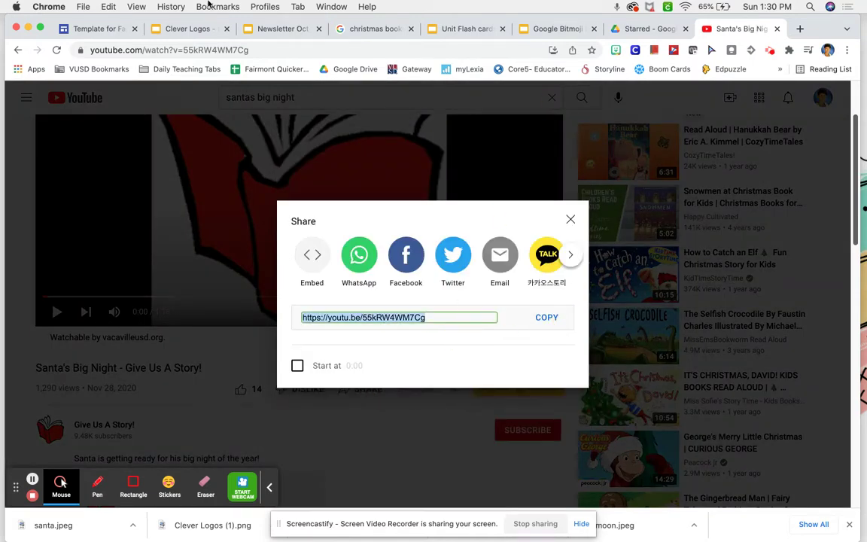
pyautogui.click(113, 29)
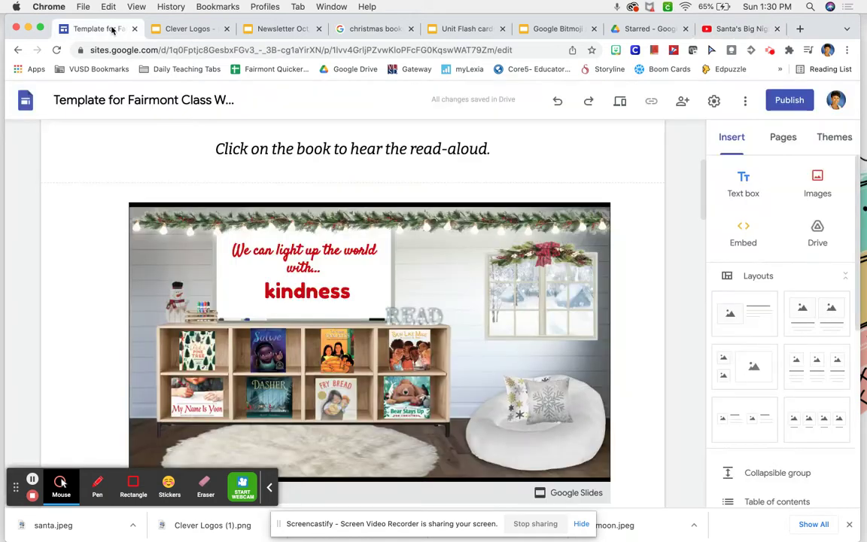
pyautogui.click(274, 354)
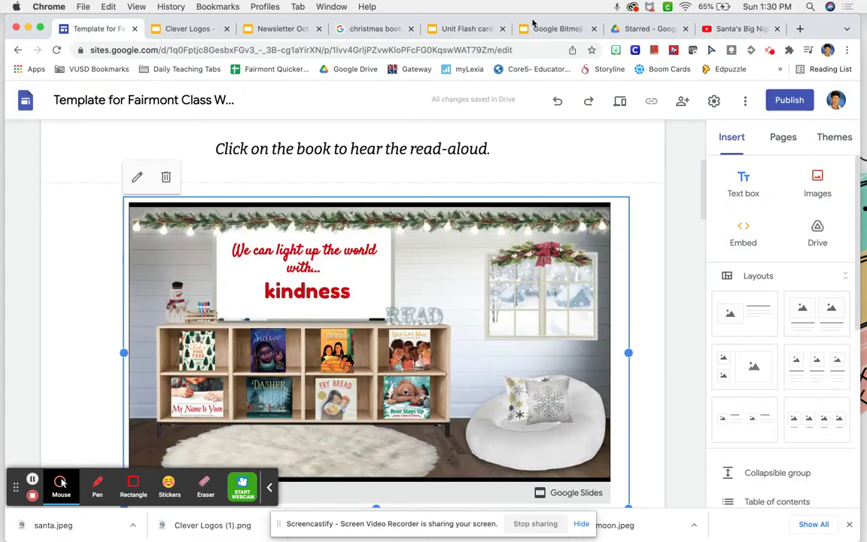
pyautogui.click(549, 29)
pyautogui.click(397, 305)
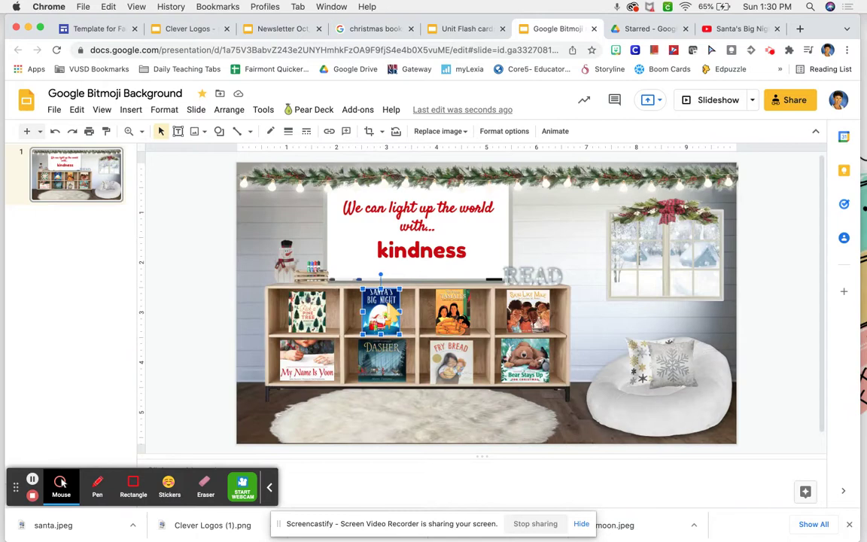
pyautogui.click(345, 131)
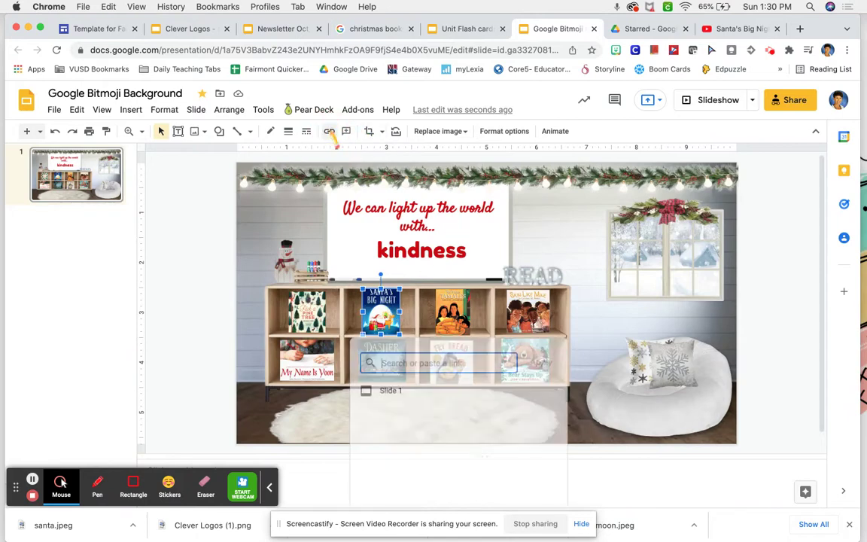
pyautogui.press('super+v')
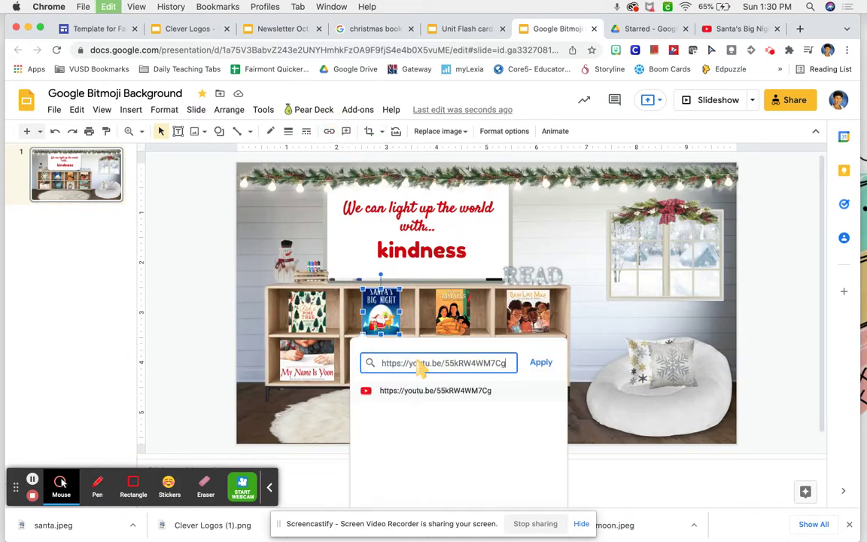
pyautogui.click(542, 363)
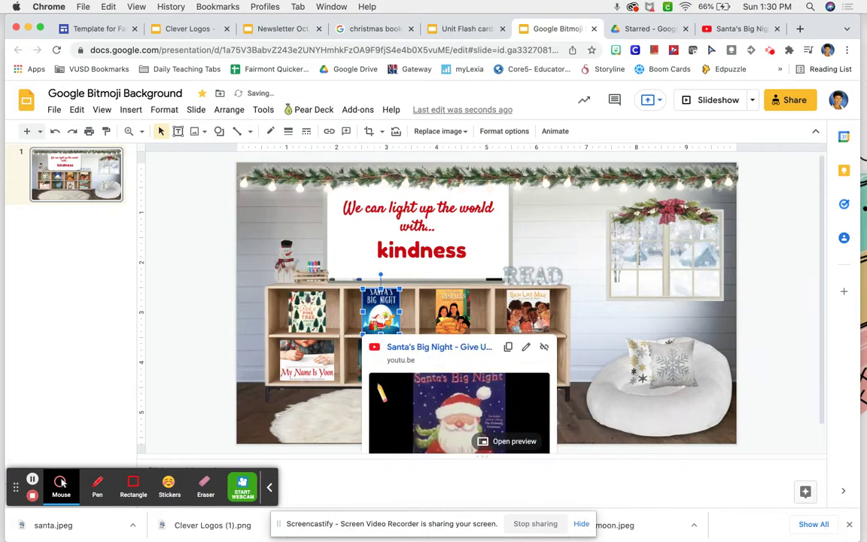
pyautogui.click(351, 410)
pyautogui.click(381, 310)
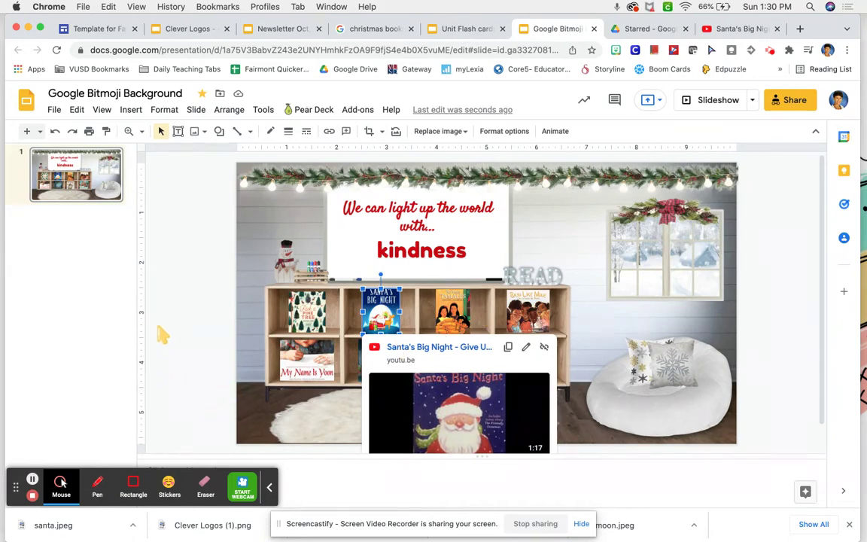
pyautogui.click(179, 336)
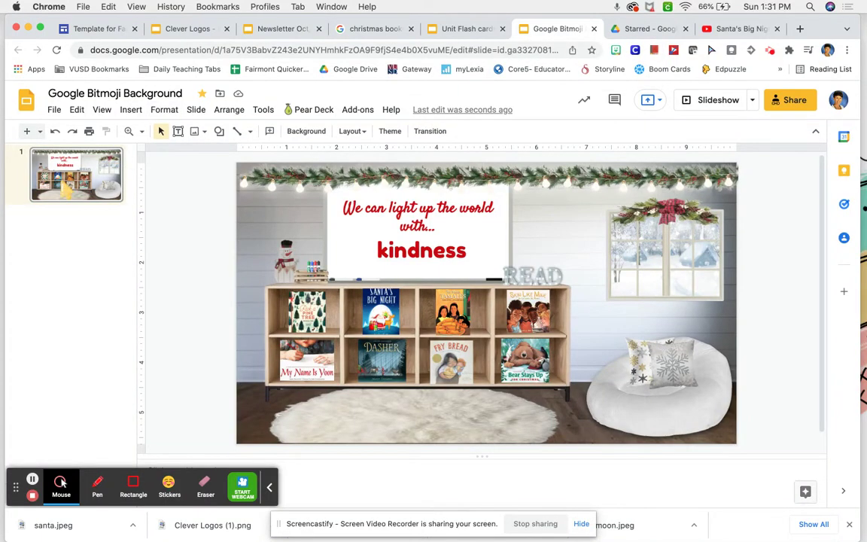
# - Return to the class website template and review the Library page from its header to the embedded bookshelf slide
pyautogui.click(99, 30)
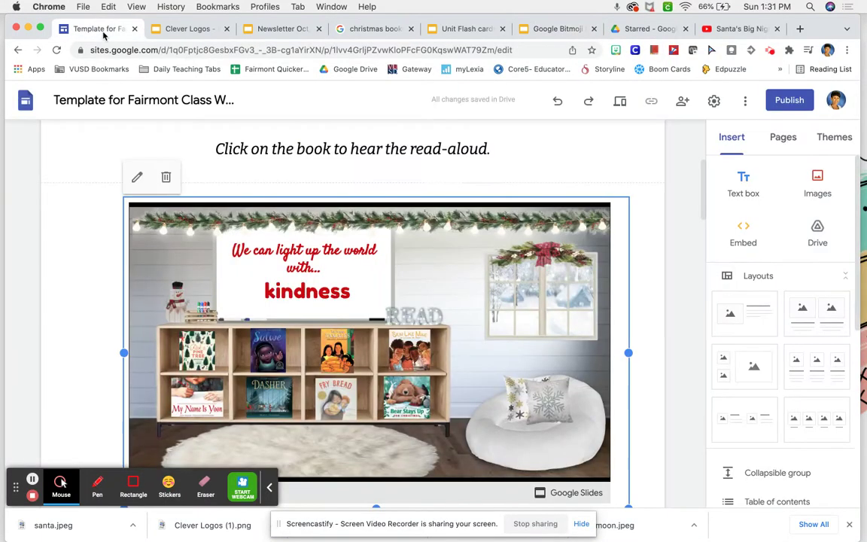
pyautogui.scroll(3, 382, 305)
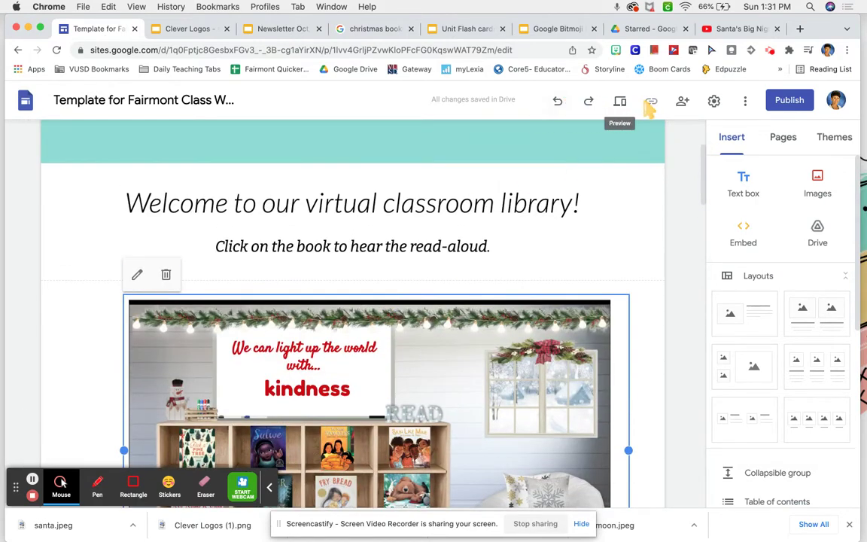
pyautogui.scroll(-5, 366, 215)
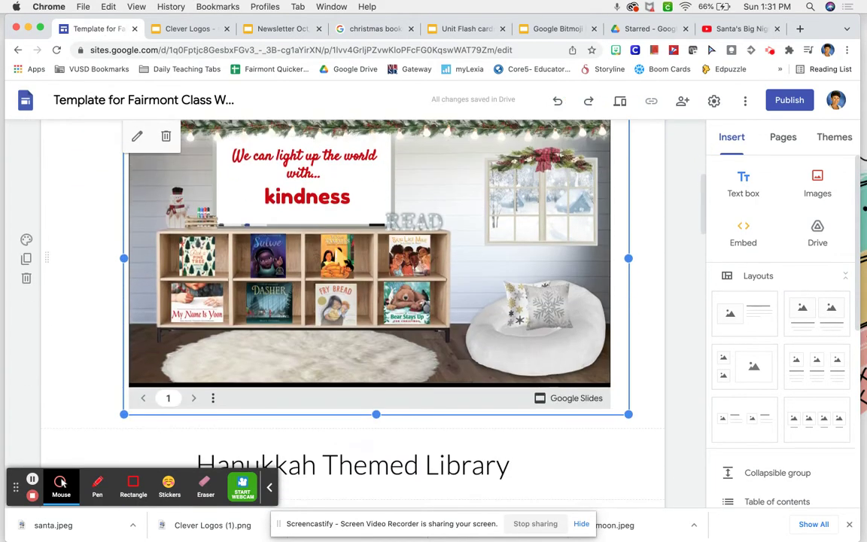
pyautogui.scroll(8, 341, 256)
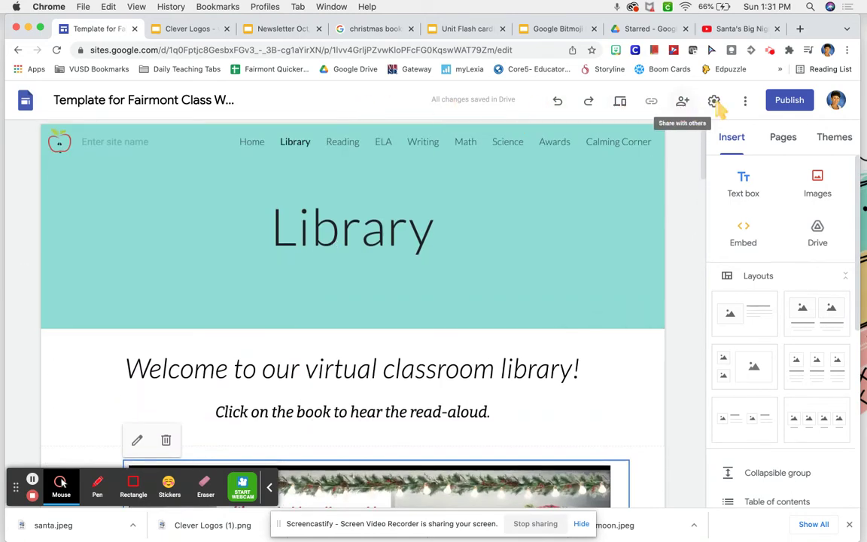
pyautogui.scroll(-10, 391, 313)
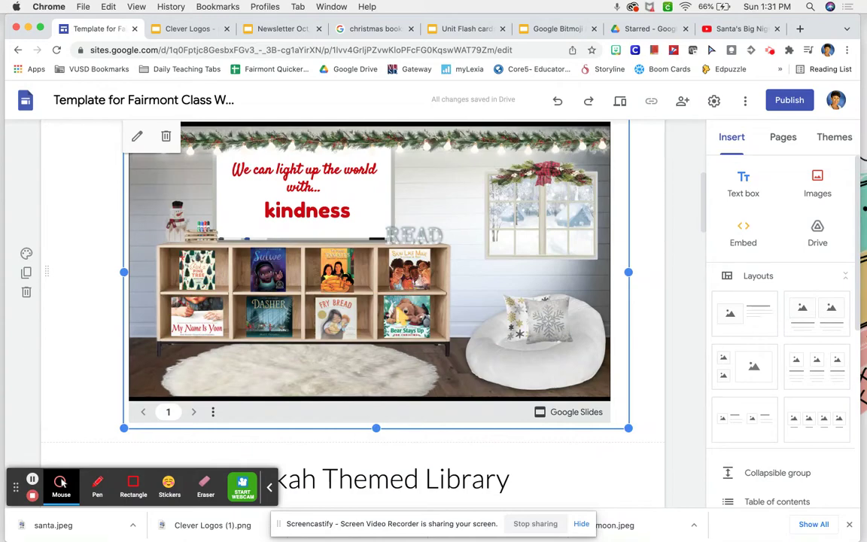
pyautogui.scroll(1, 348, 202)
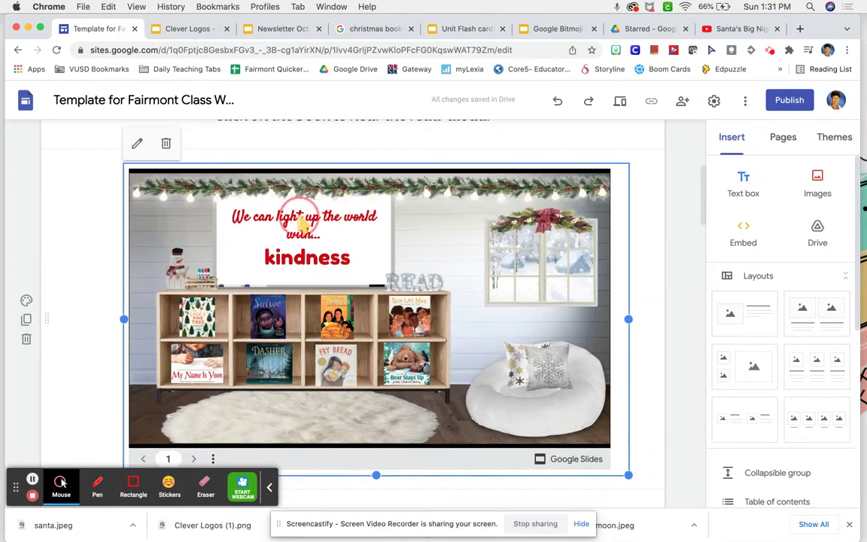
# - Inspect the whiteboard text and the window picture as separate objects on the Google Bitmoji Background slide
pyautogui.click(564, 30)
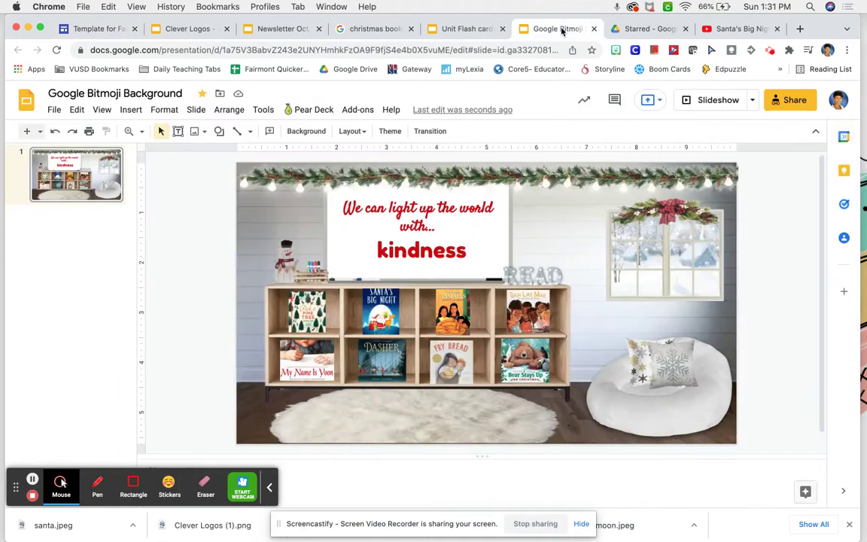
pyautogui.click(404, 212)
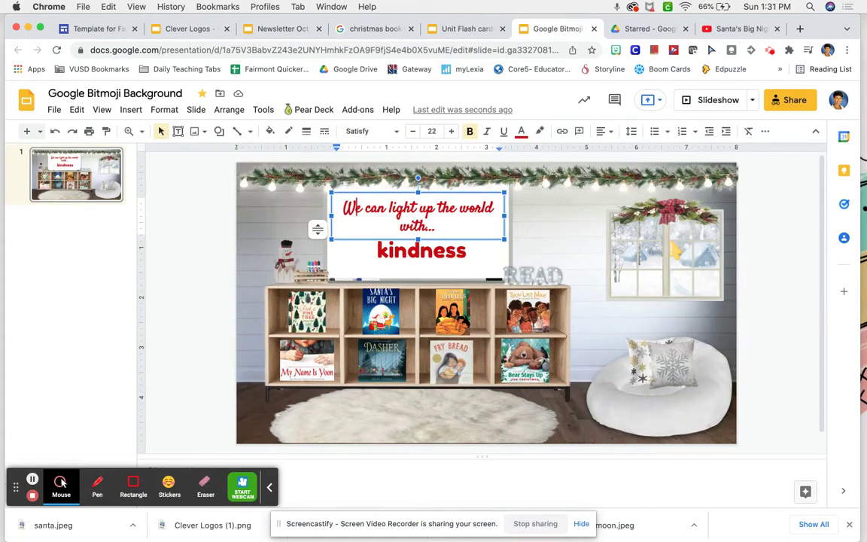
pyautogui.click(657, 252)
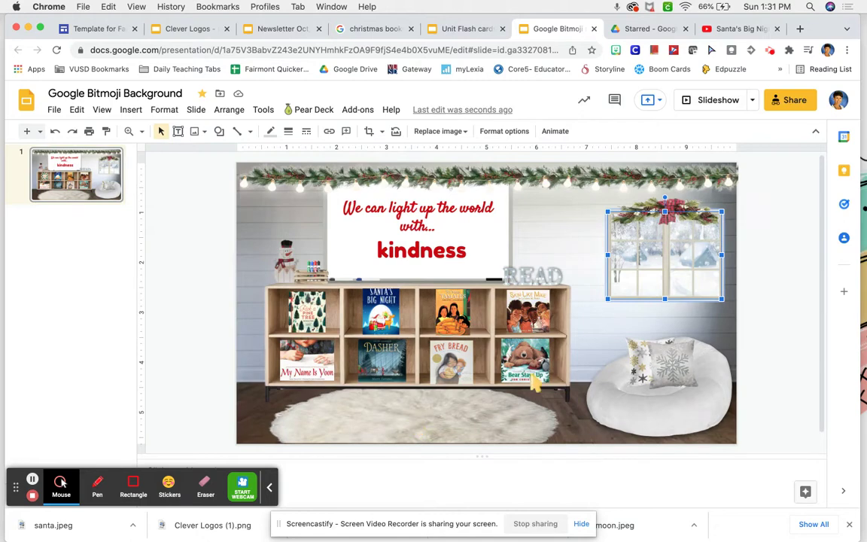
pyautogui.click(189, 30)
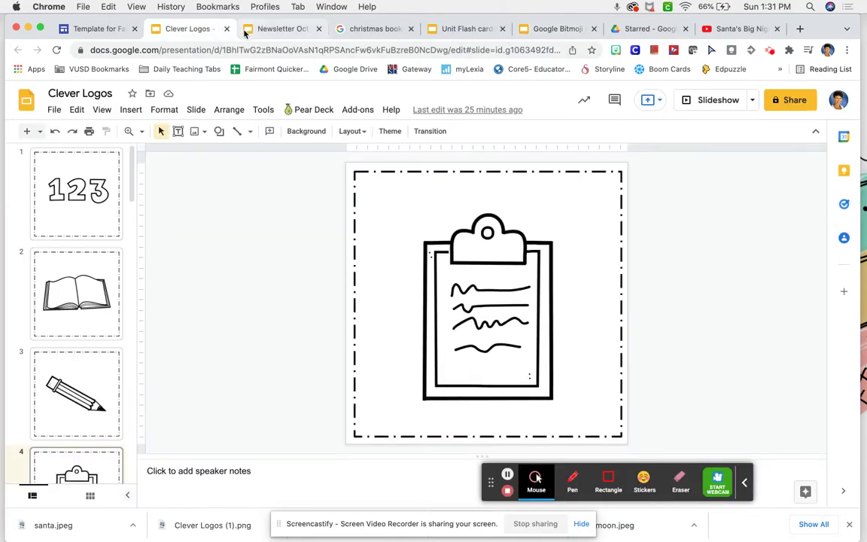
# - Return to the website template and look through the Library page's Hanukkah, Candy Cane and Gingerbread Man themed libraries down to the footer
pyautogui.click(113, 28)
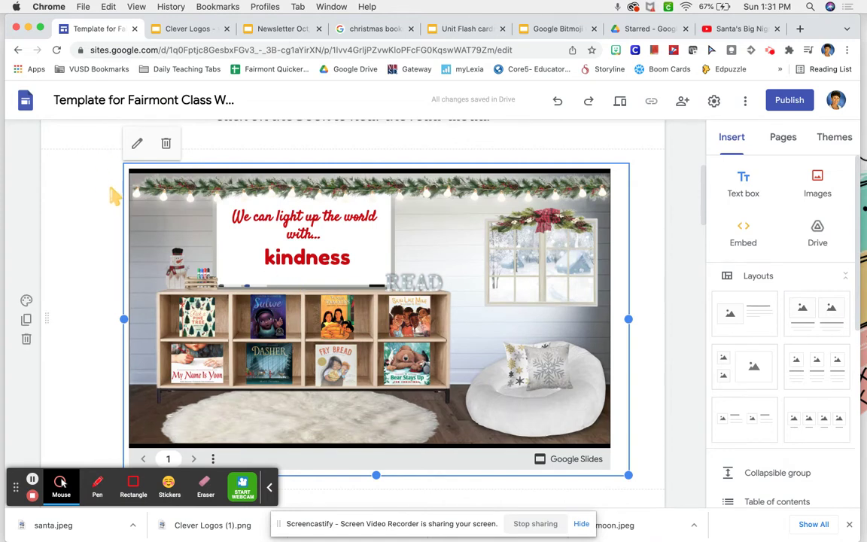
pyautogui.scroll(5, 132, 267)
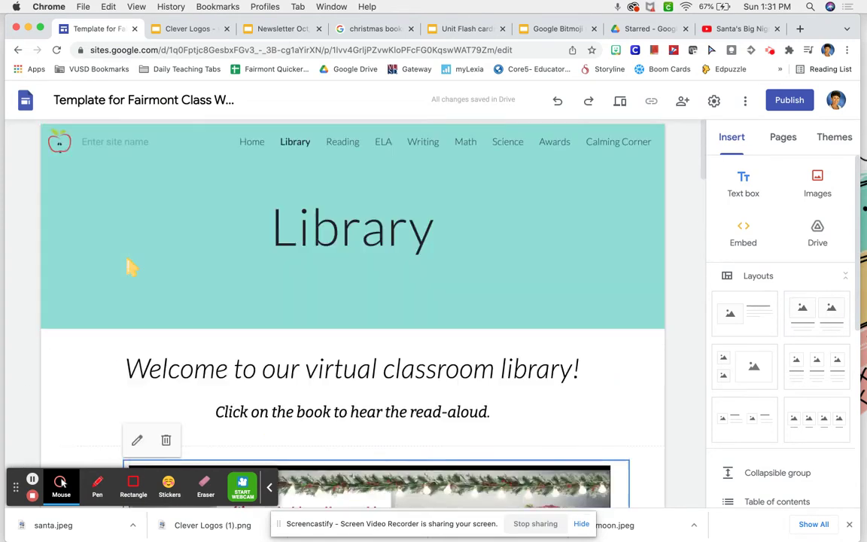
pyautogui.scroll(-10, 374, 407)
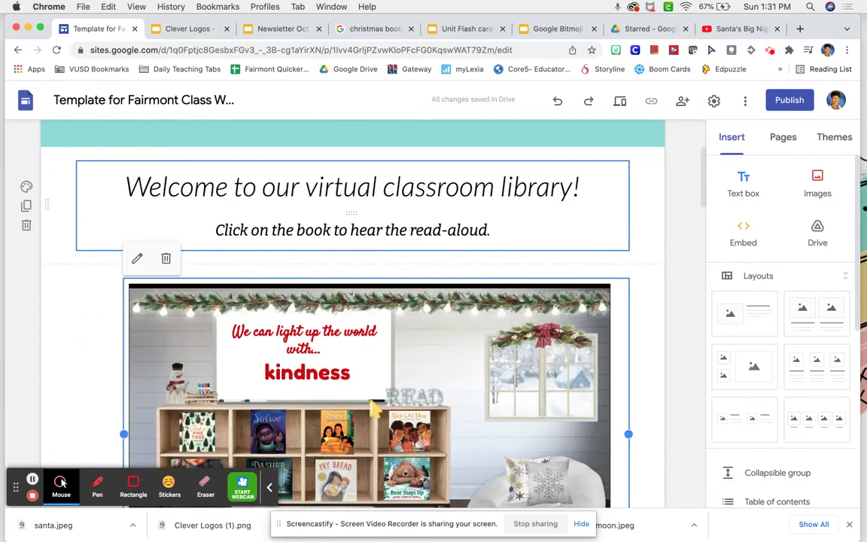
pyautogui.scroll(-2, 419, 241)
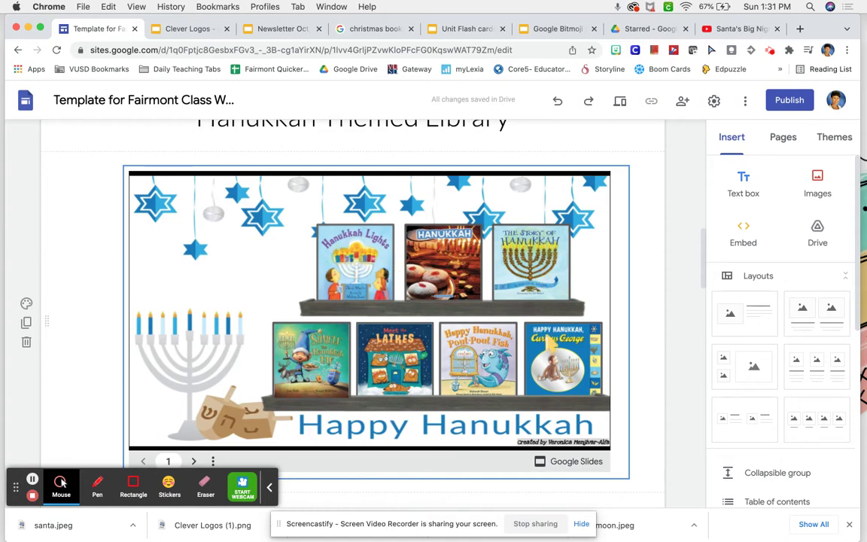
pyautogui.scroll(12, 550, 340)
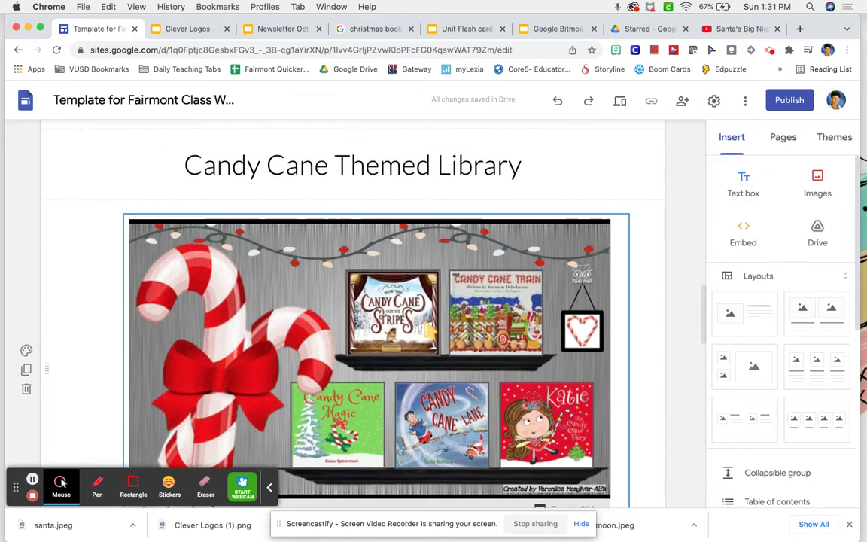
pyautogui.scroll(-1, 431, 328)
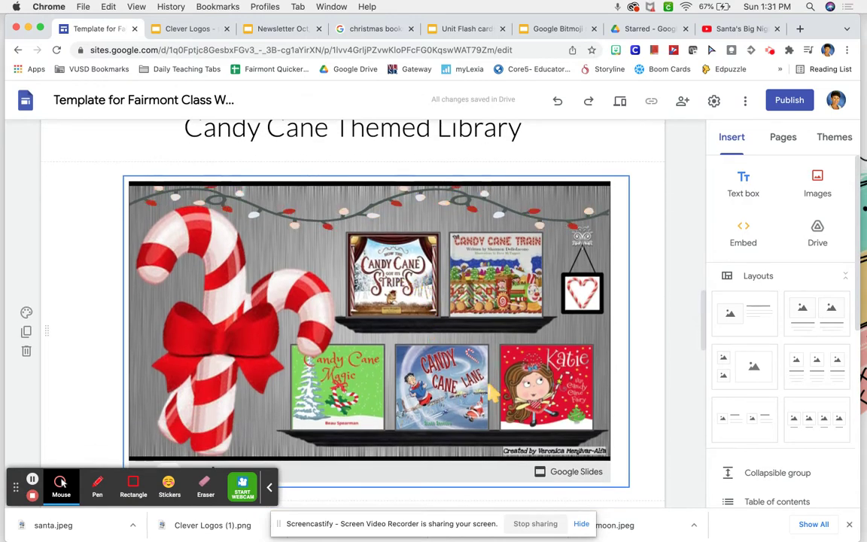
pyautogui.scroll(-8, 492, 393)
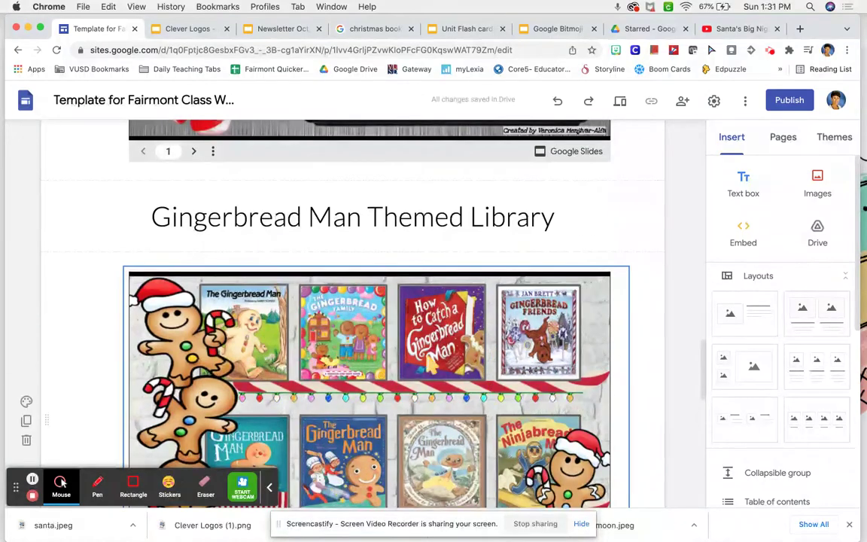
pyautogui.scroll(-8, 542, 451)
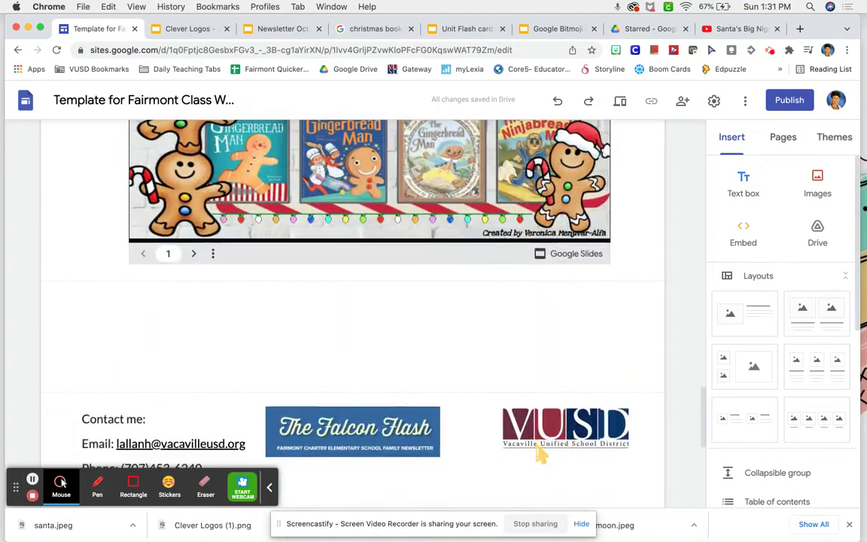
pyautogui.scroll(20, 540, 454)
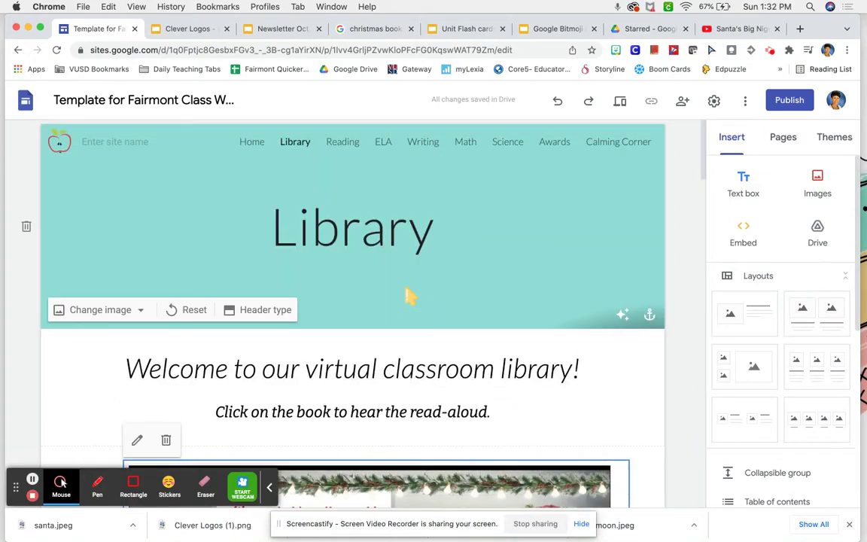
# - Open the site's Reading page and examine the book covers under The Week's Read-Aloud Books
pyautogui.click(344, 146)
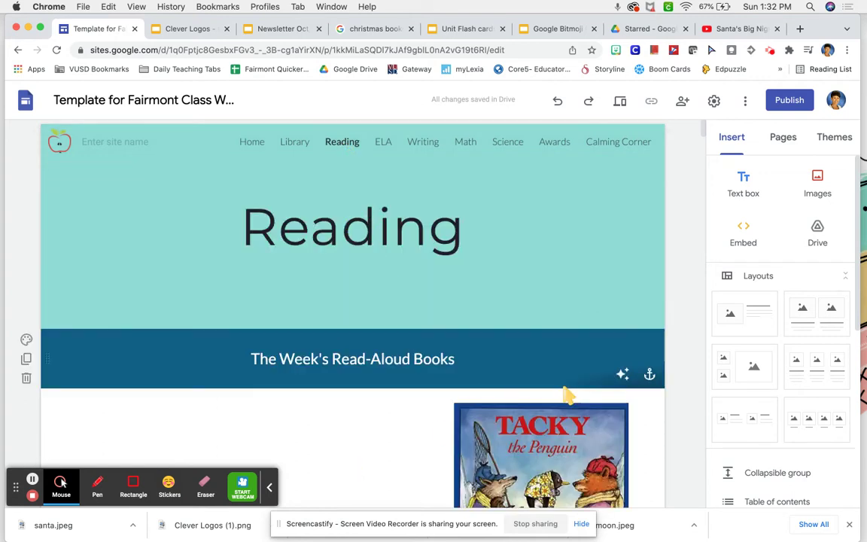
pyautogui.scroll(-3, 566, 394)
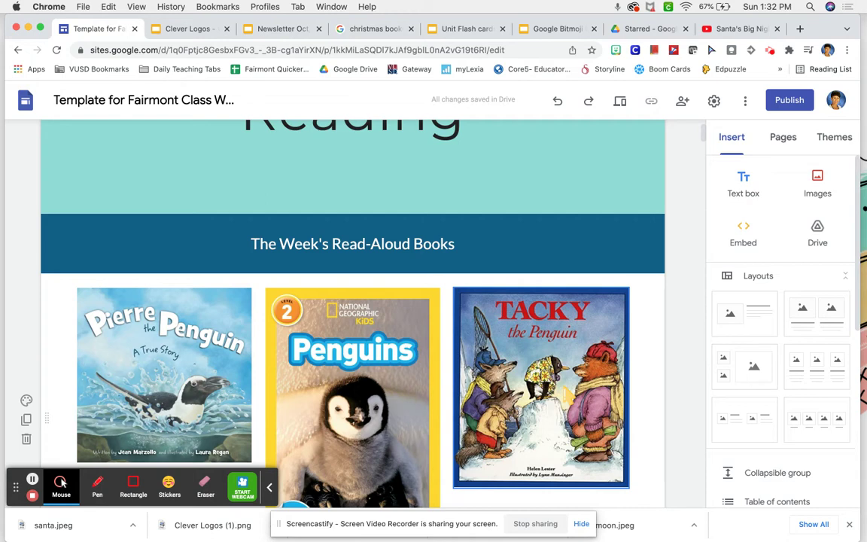
pyautogui.scroll(-5, 567, 393)
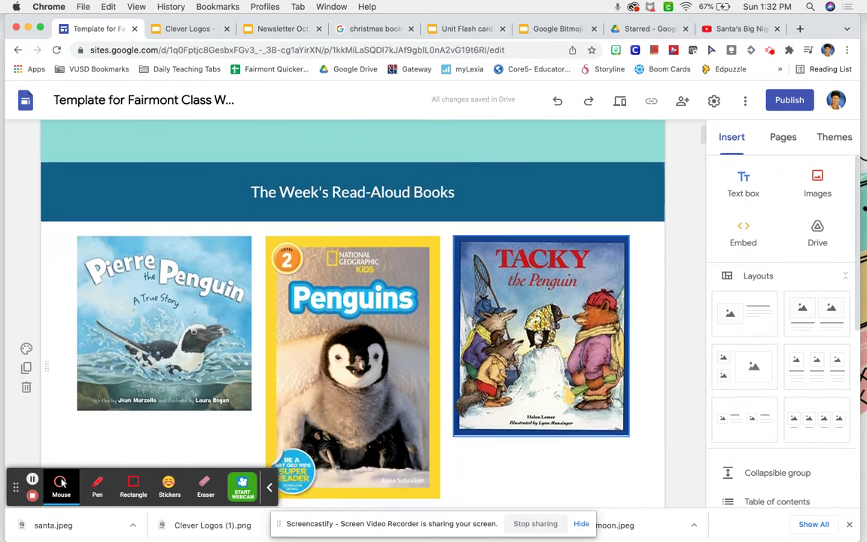
pyautogui.scroll(-1, 567, 393)
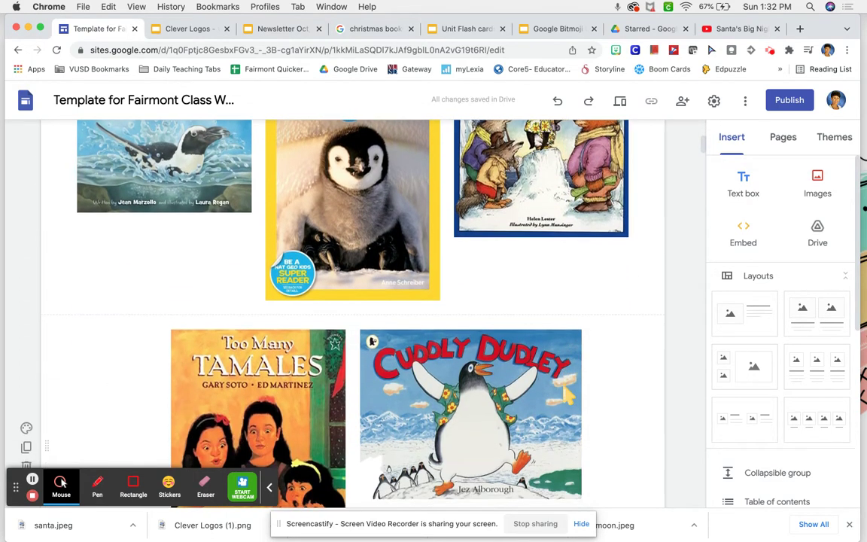
pyautogui.scroll(3, 567, 393)
pyautogui.scroll(1, 568, 395)
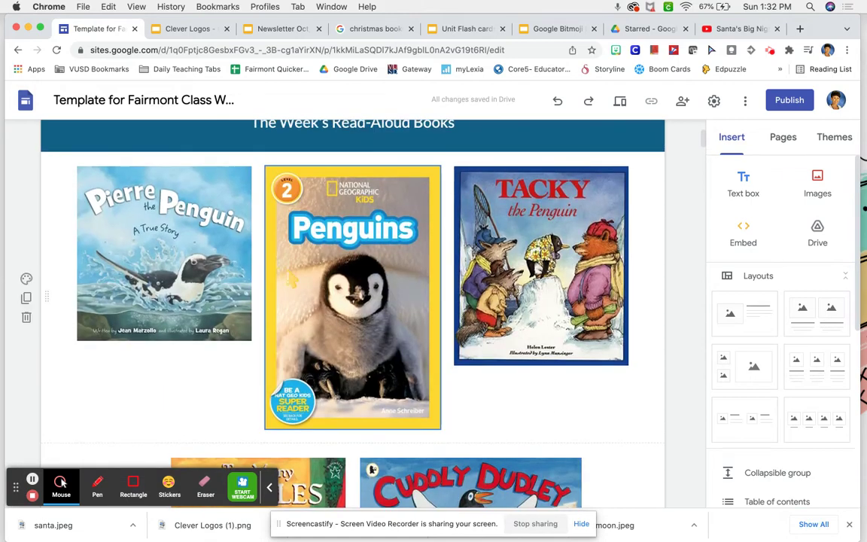
pyautogui.scroll(-2, 527, 380)
pyautogui.scroll(-2, 527, 380)
pyautogui.scroll(7, 528, 377)
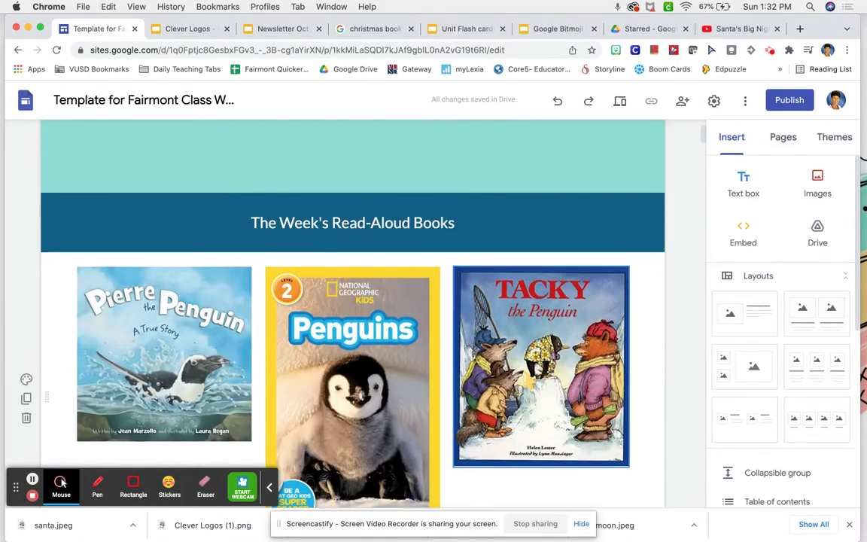
# - Examine the Reading page's covers under The Week's Read-Aloud Books and the Previous Week's Read-Aloud Books section
pyautogui.scroll(3, 528, 379)
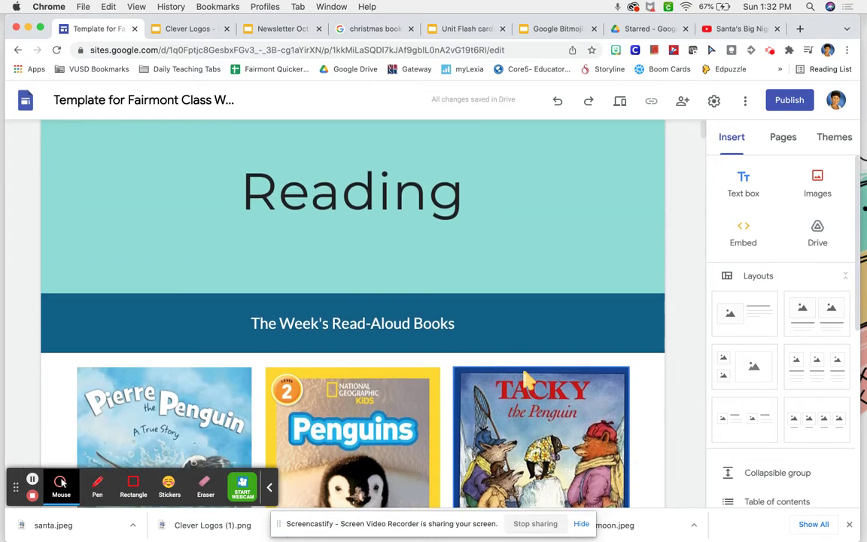
pyautogui.scroll(-2, 460, 391)
pyautogui.scroll(1, 452, 395)
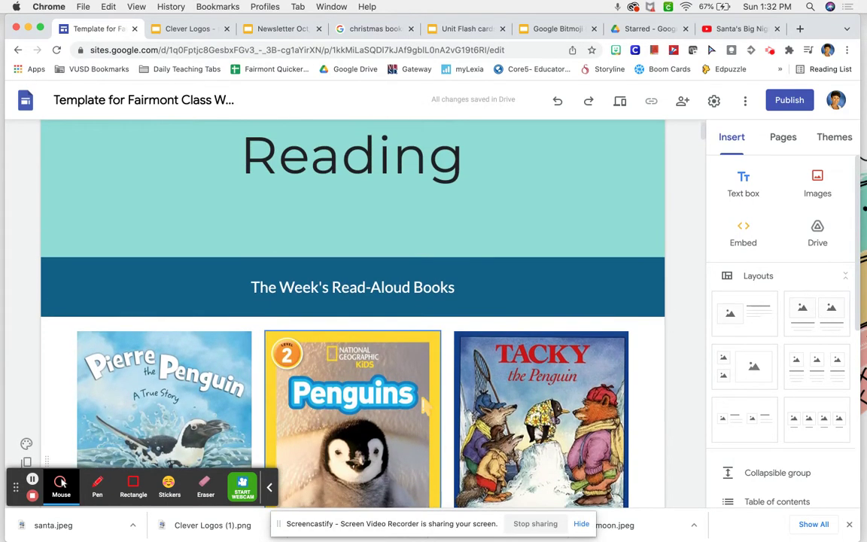
pyautogui.scroll(-3, 429, 402)
pyautogui.scroll(-5, 474, 436)
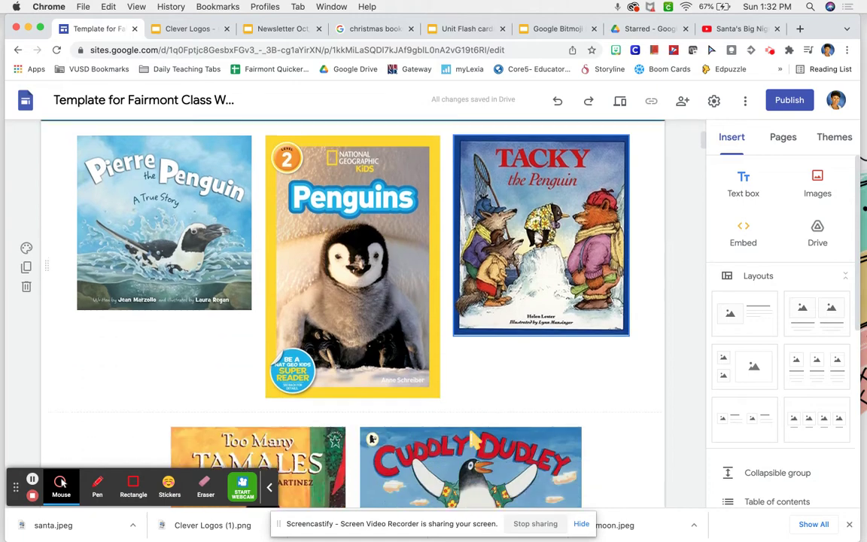
pyautogui.scroll(-8, 472, 437)
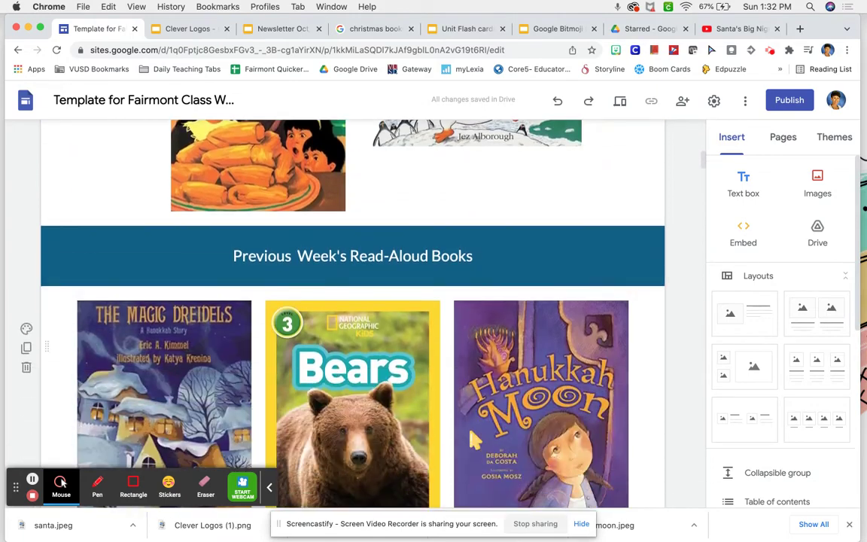
pyautogui.scroll(10, 473, 433)
pyautogui.scroll(6, 471, 436)
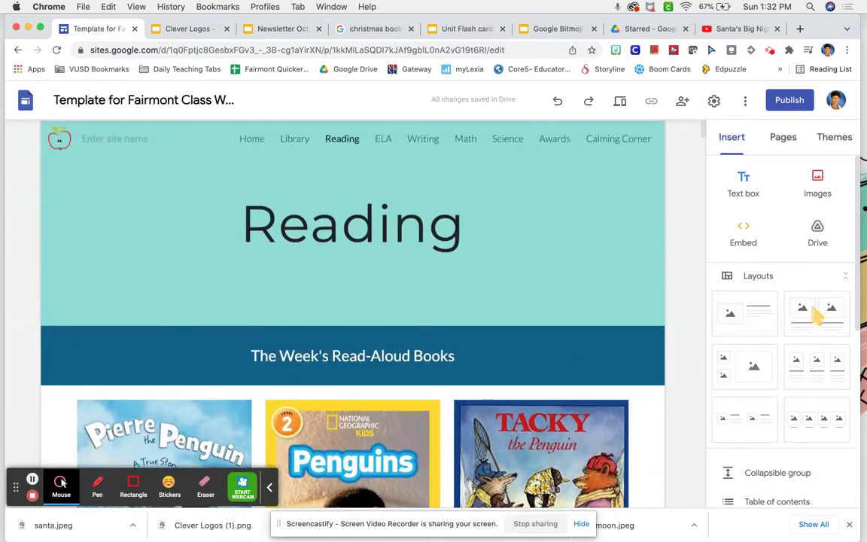
# - Insert a layout with three image placeholders and captions, and move it directly beneath the The Week's Read-Aloud Books banner
pyautogui.click(817, 359)
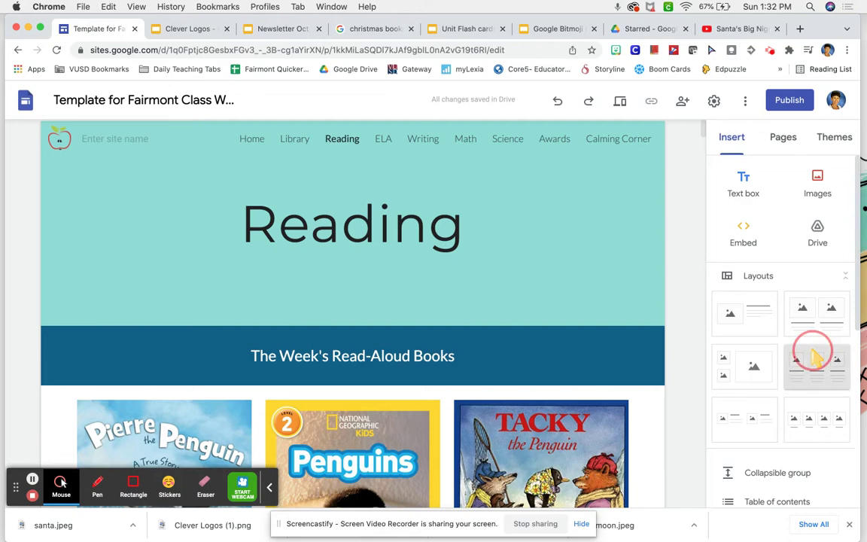
pyautogui.click(800, 362)
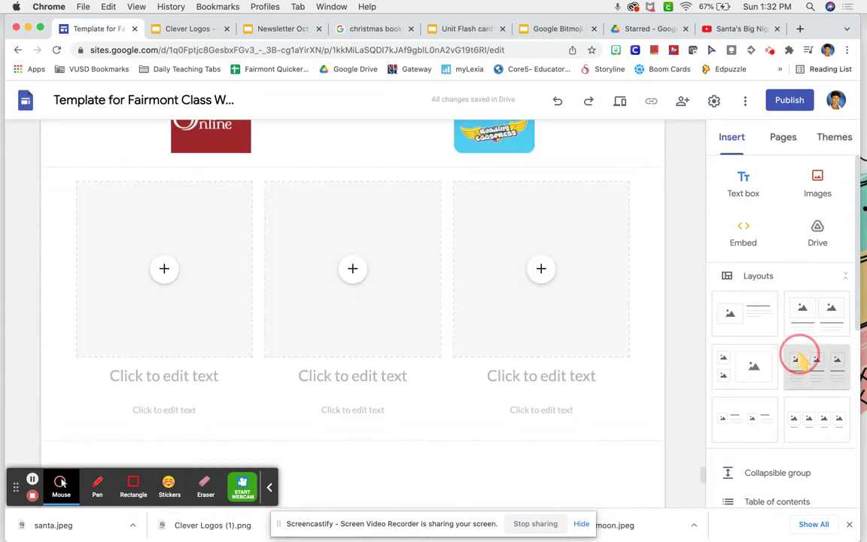
pyautogui.scroll(-10, 442, 249)
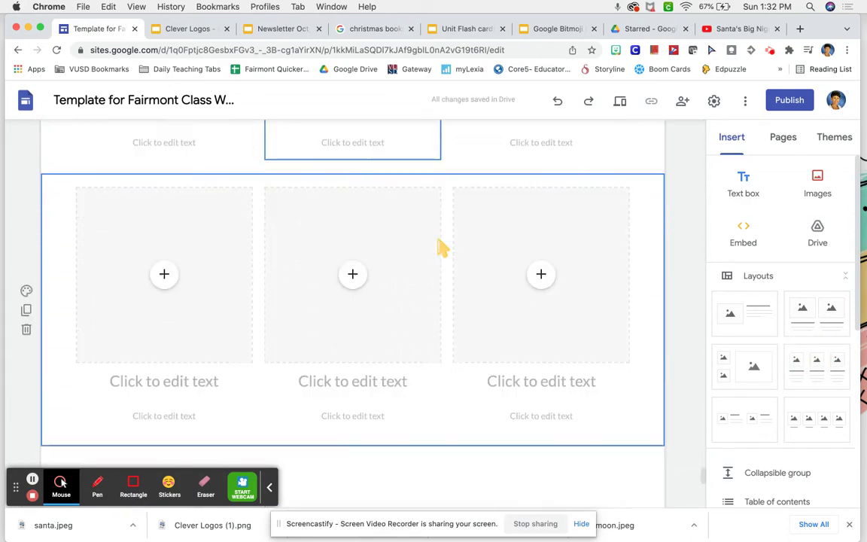
pyautogui.scroll(5, 443, 249)
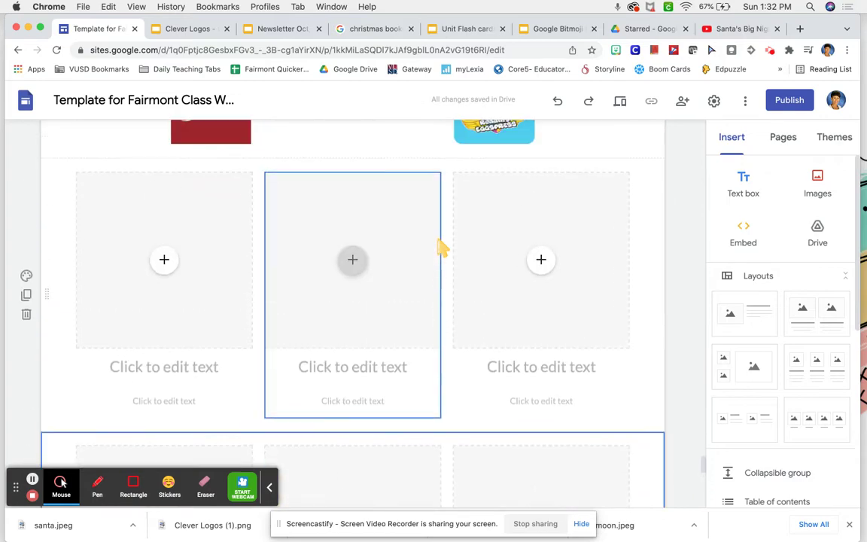
pyautogui.moveTo(51, 301); pyautogui.dragTo(136, 404)
pyautogui.scroll(-3, 226, 376)
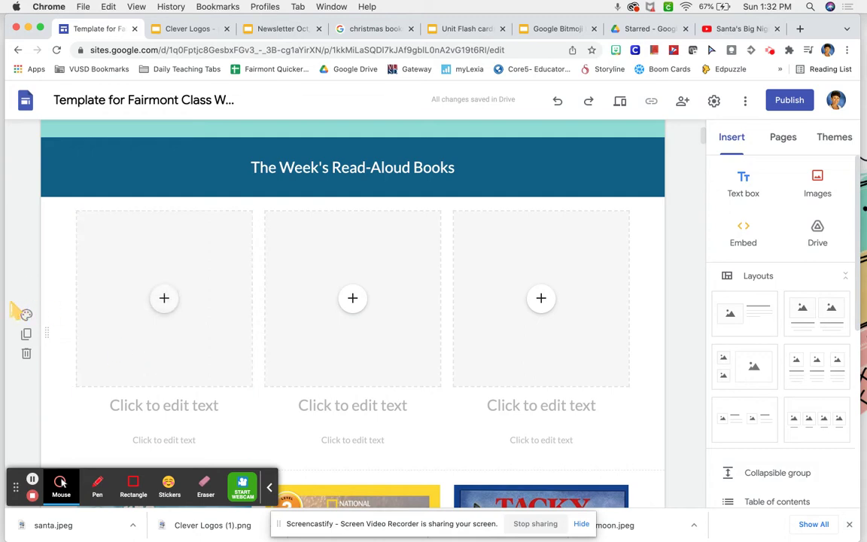
# - Duplicate the empty three-image section and move the Previous Week's Read-Aloud Books banner directly above the Pierre the Penguin row
pyautogui.click(27, 333)
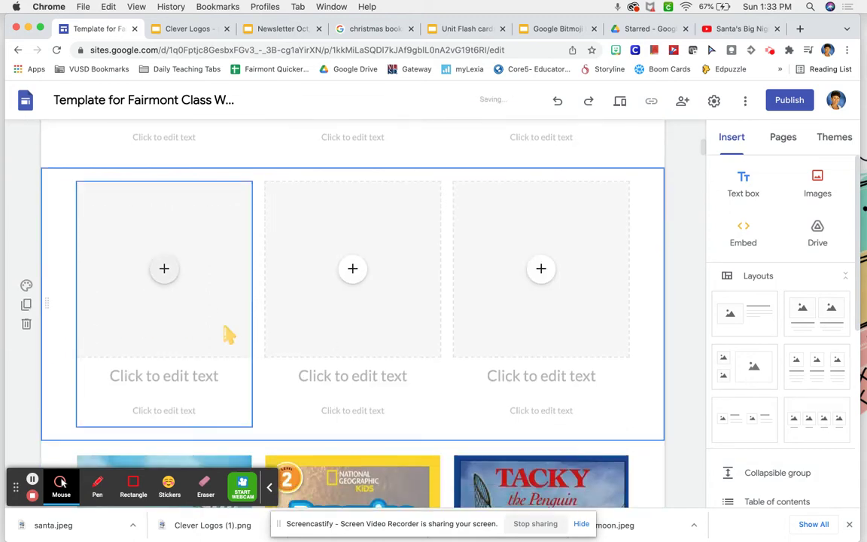
pyautogui.scroll(-5, 256, 350)
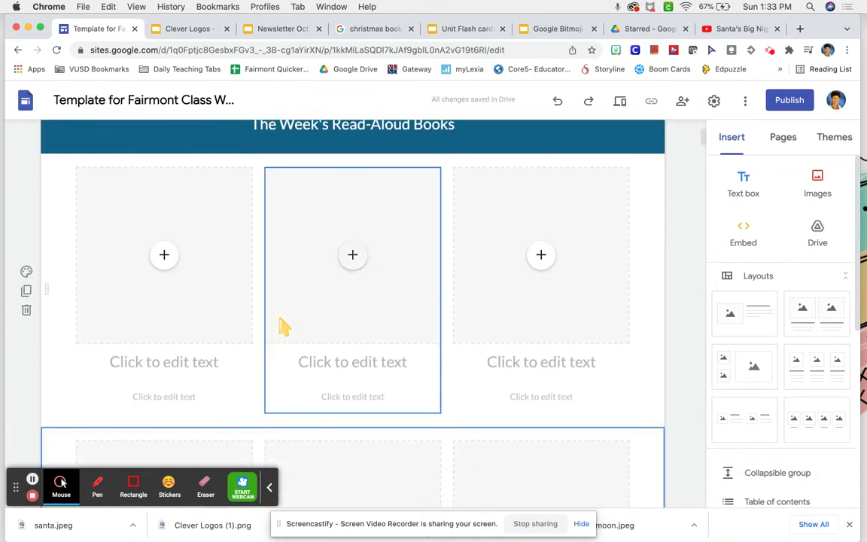
pyautogui.scroll(-20, 401, 388)
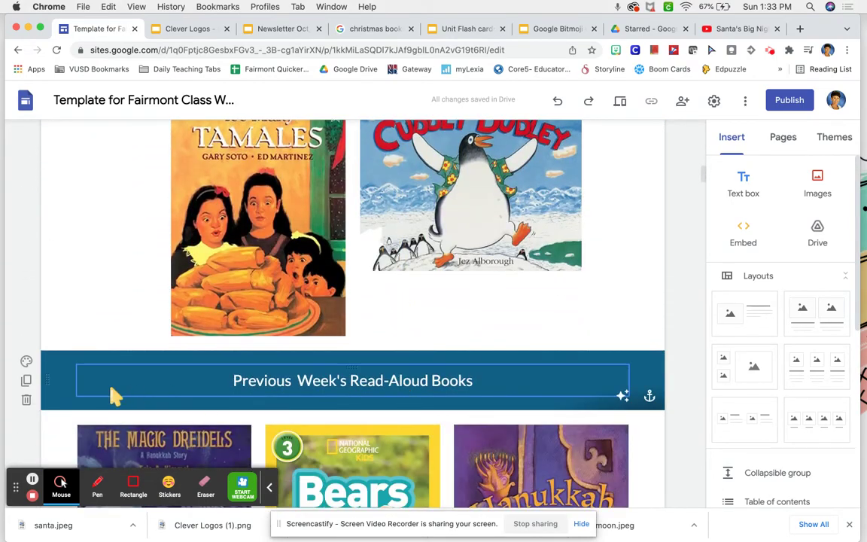
pyautogui.moveTo(34, 342); pyautogui.dragTo(93, 413)
pyautogui.scroll(-6, 271, 396)
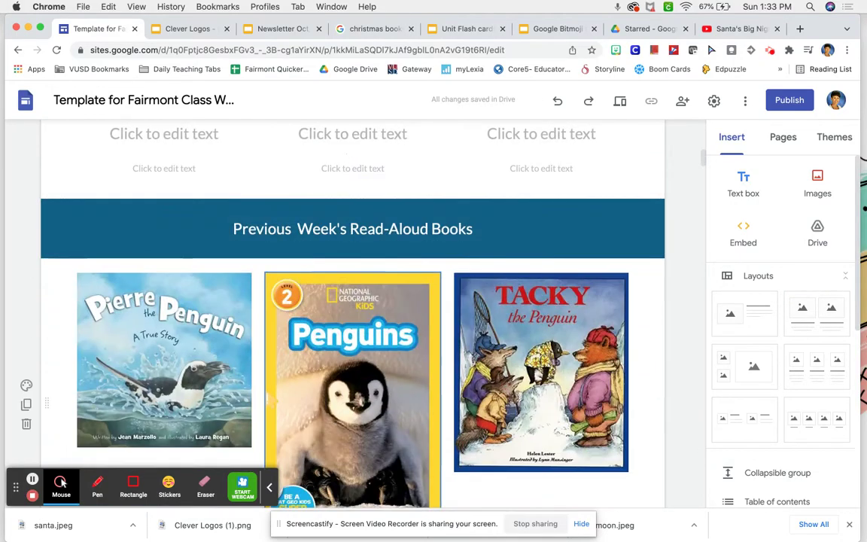
pyautogui.scroll(-3, 352, 316)
pyautogui.scroll(-10, 352, 301)
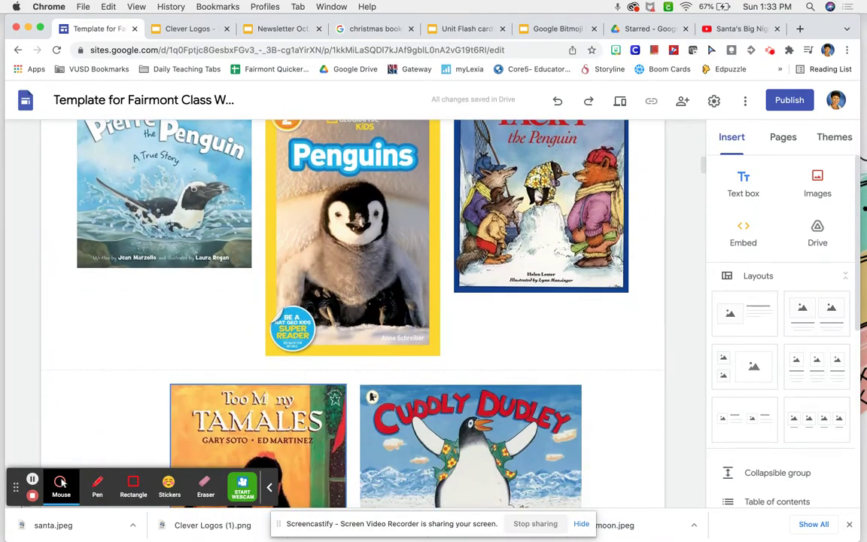
pyautogui.scroll(15, 270, 399)
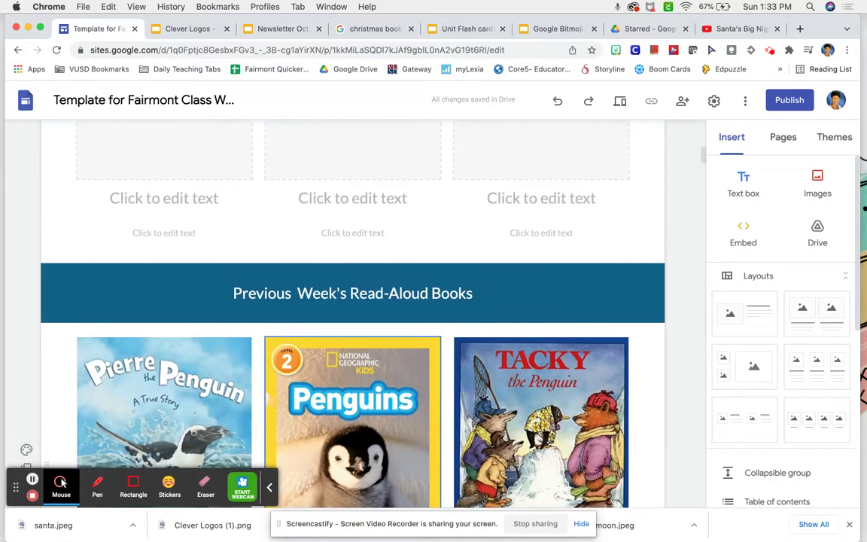
# - Look over the Christmas book image search, the share link of the Santa's Big Night video, and the starred Drive files
pyautogui.click(164, 203)
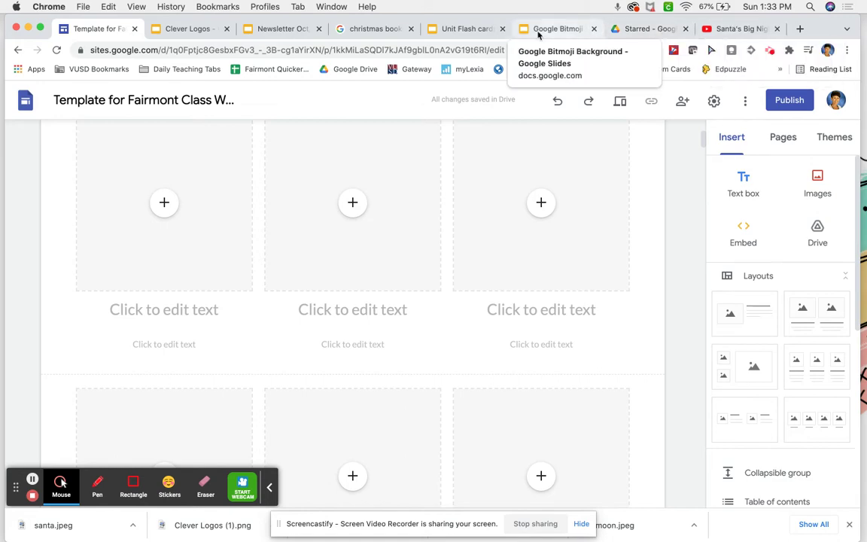
pyautogui.click(387, 31)
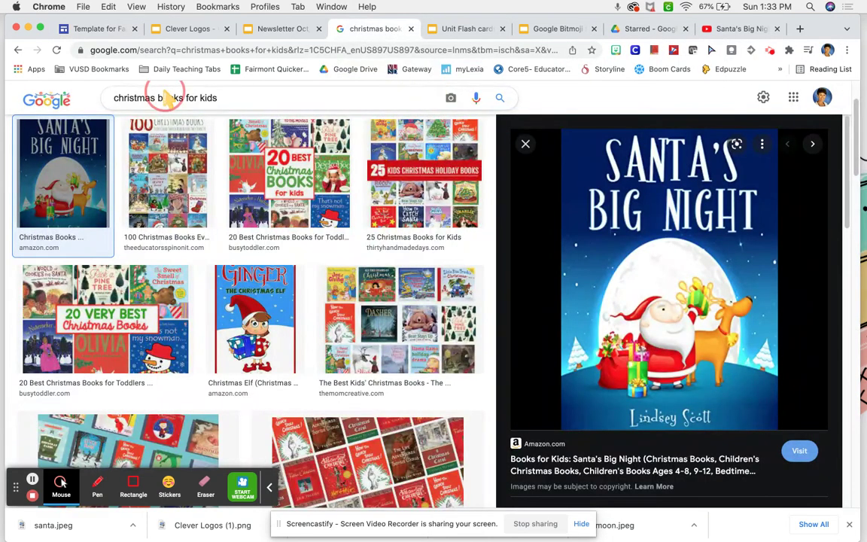
pyautogui.scroll(2, 179, 100)
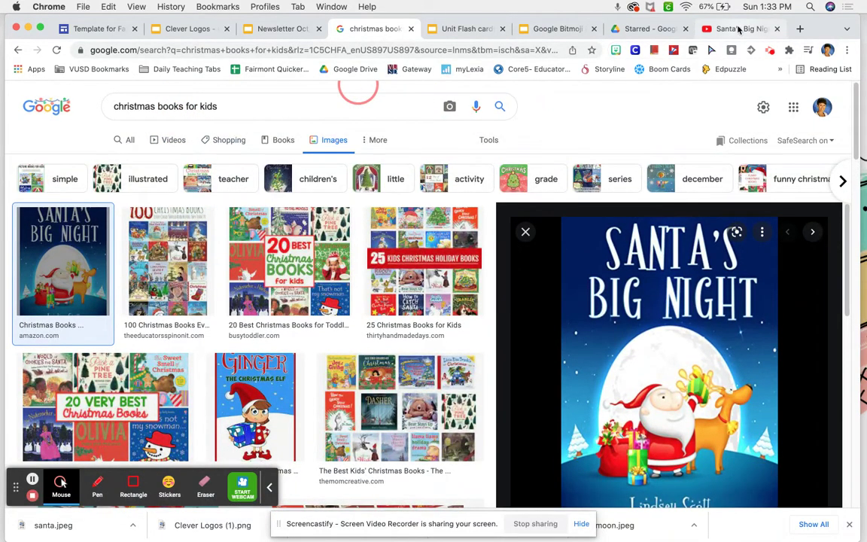
pyautogui.click(738, 30)
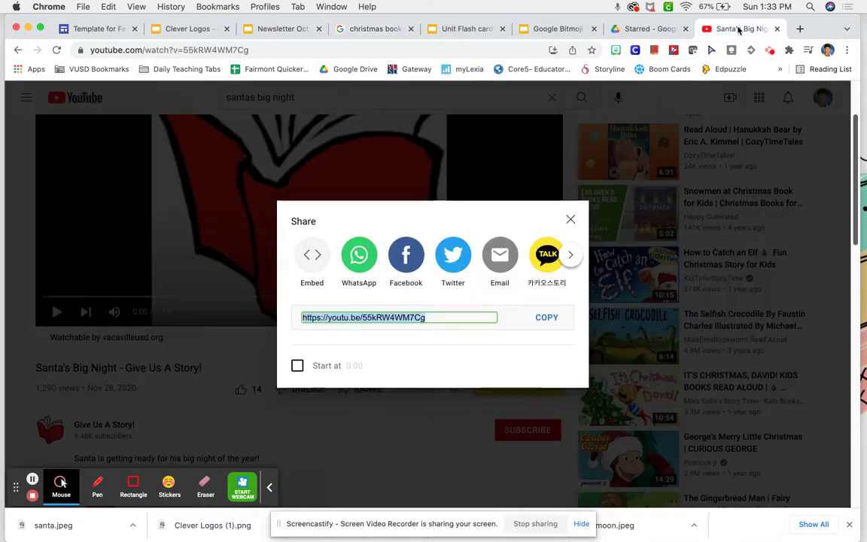
pyautogui.click(666, 33)
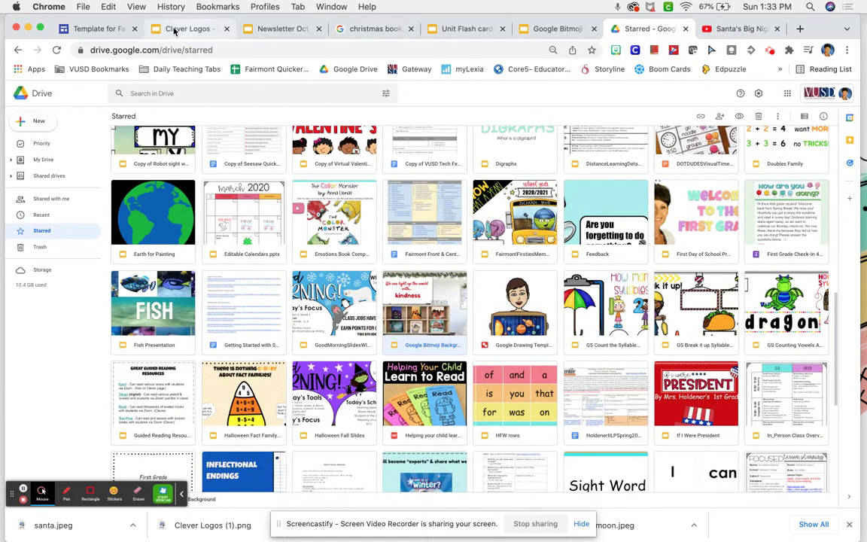
# - Return to the website template and upload santa.jpeg into the first image placeholder under The Week's Read-Aloud Books
pyautogui.click(106, 29)
pyautogui.click(161, 202)
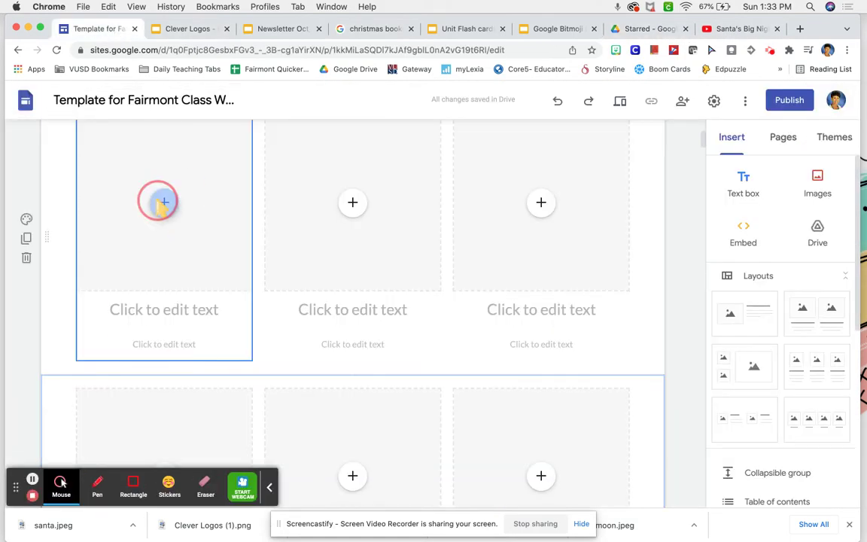
pyautogui.click(194, 256)
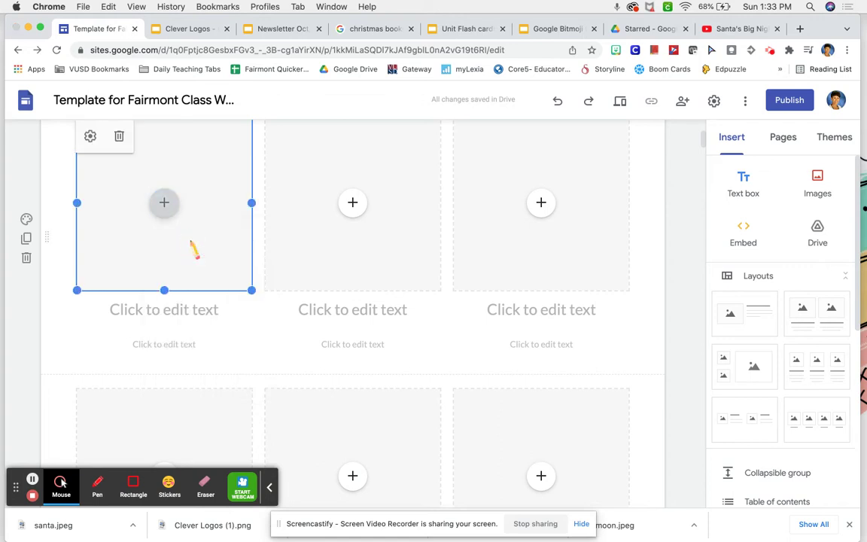
pyautogui.click(177, 112)
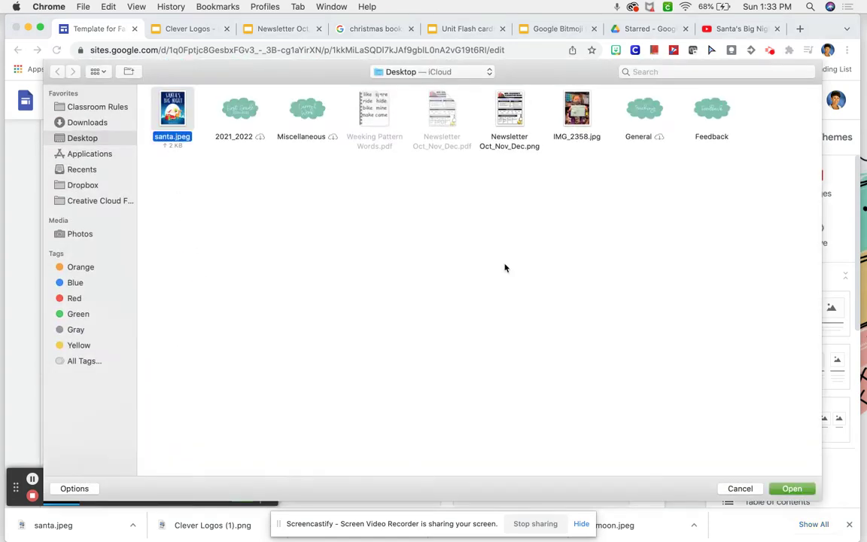
pyautogui.click(792, 488)
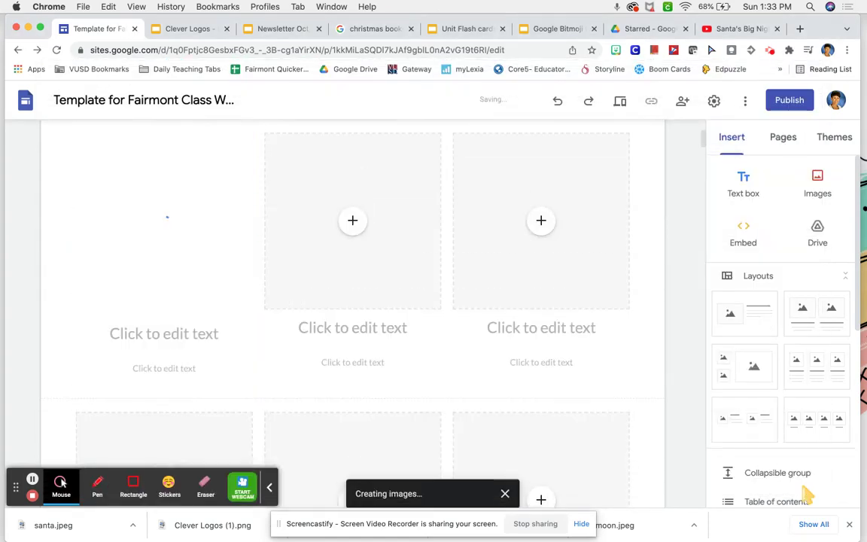
# - Delete the two caption fields beneath the Santa's Big Night image and uncrop it to show the full cover
pyautogui.click(182, 331)
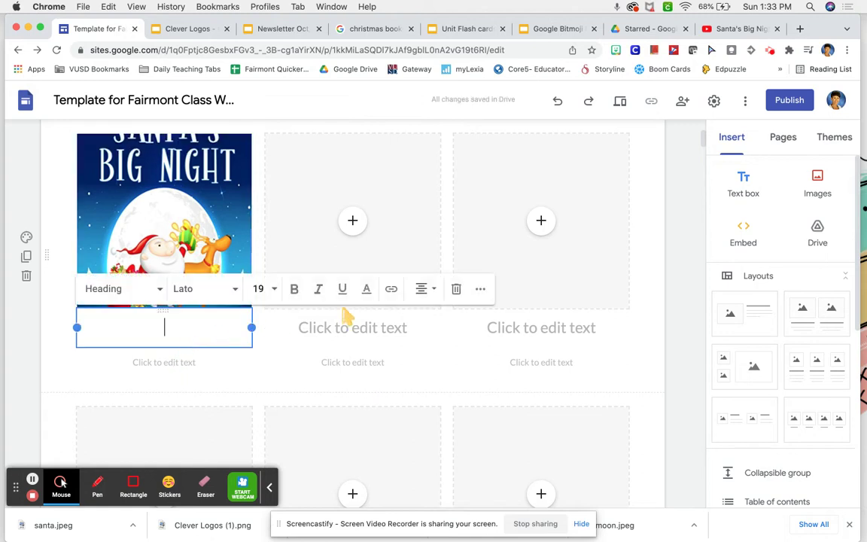
pyautogui.click(457, 286)
pyautogui.click(175, 322)
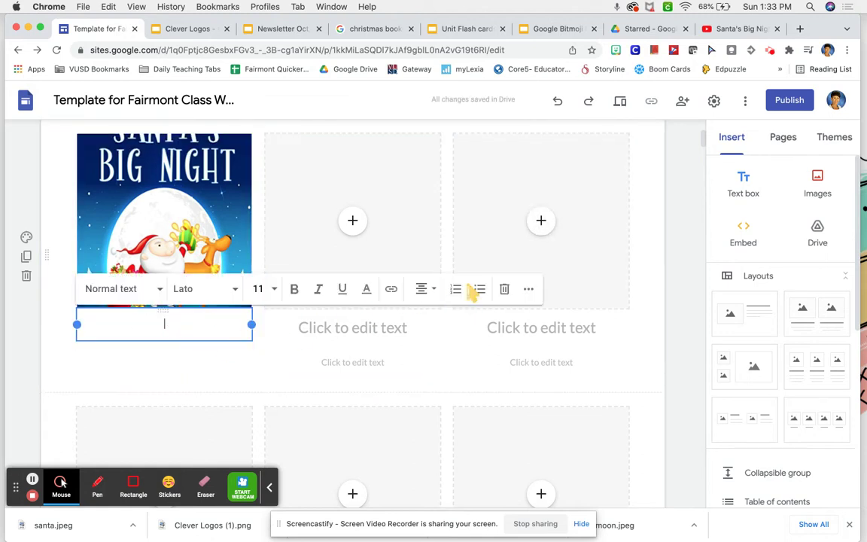
pyautogui.click(454, 288)
pyautogui.click(226, 199)
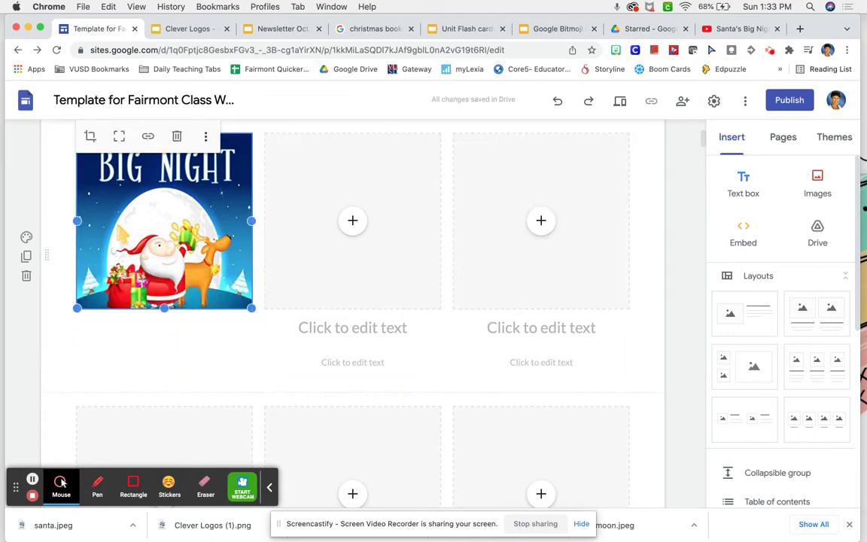
pyautogui.click(119, 138)
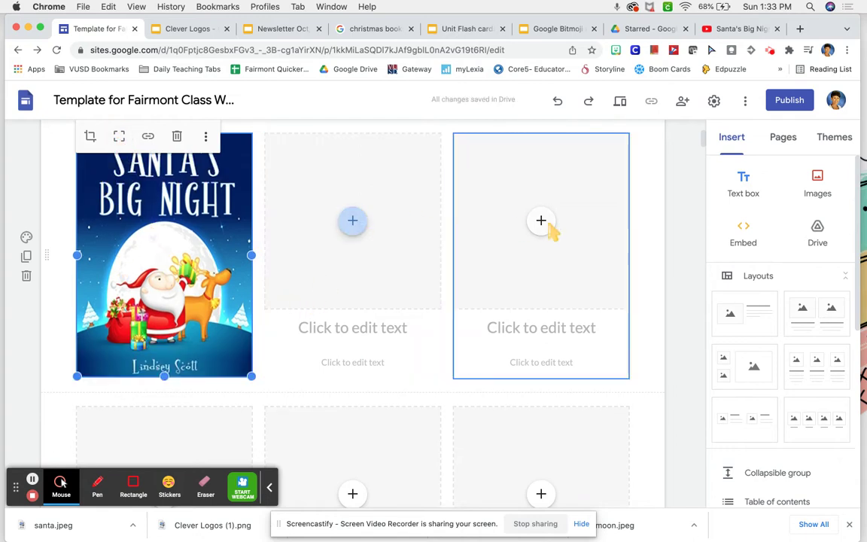
# - Switch to the Google Images results and search for "santa mouse"
pyautogui.scroll(-3, 548, 310)
pyautogui.scroll(-2, 548, 314)
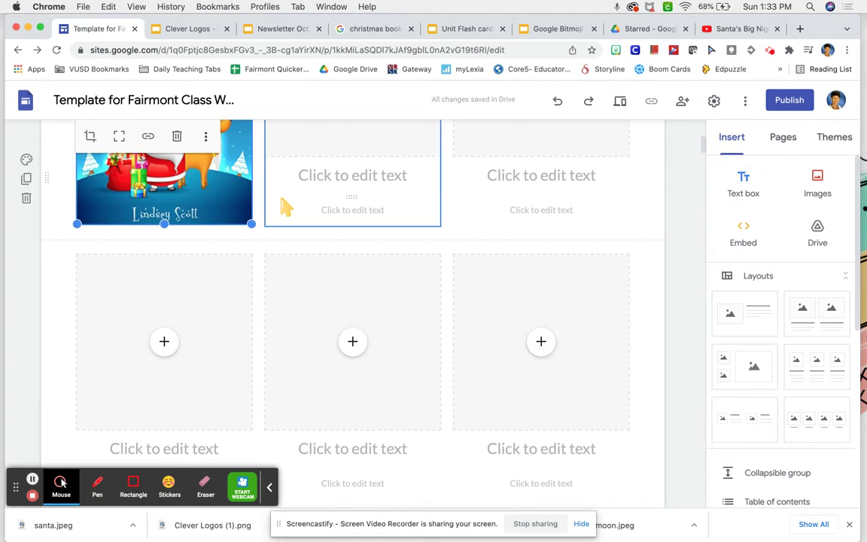
pyautogui.scroll(3, 285, 206)
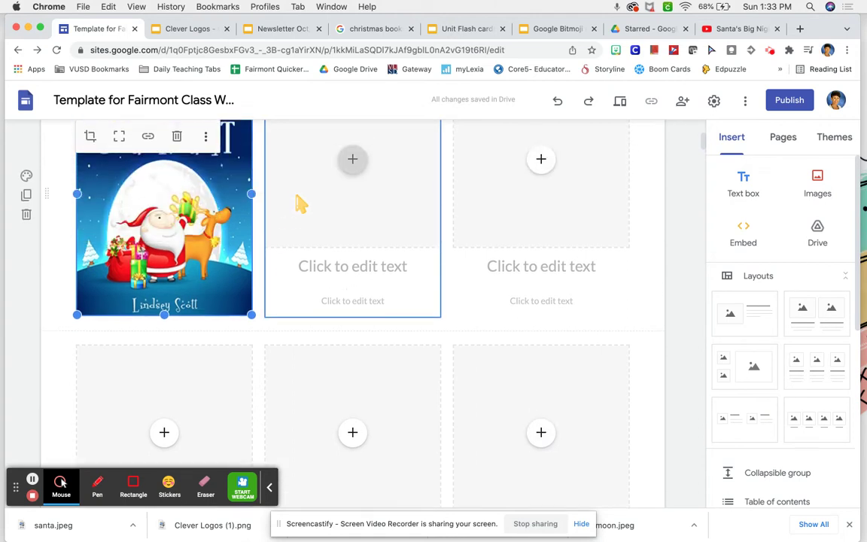
pyautogui.click(366, 30)
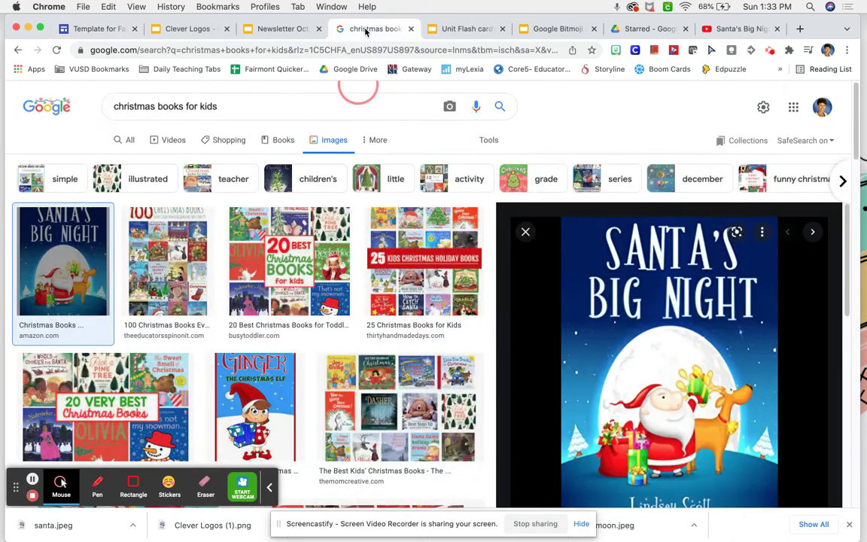
pyautogui.moveTo(226, 106); pyautogui.dragTo(94, 113)
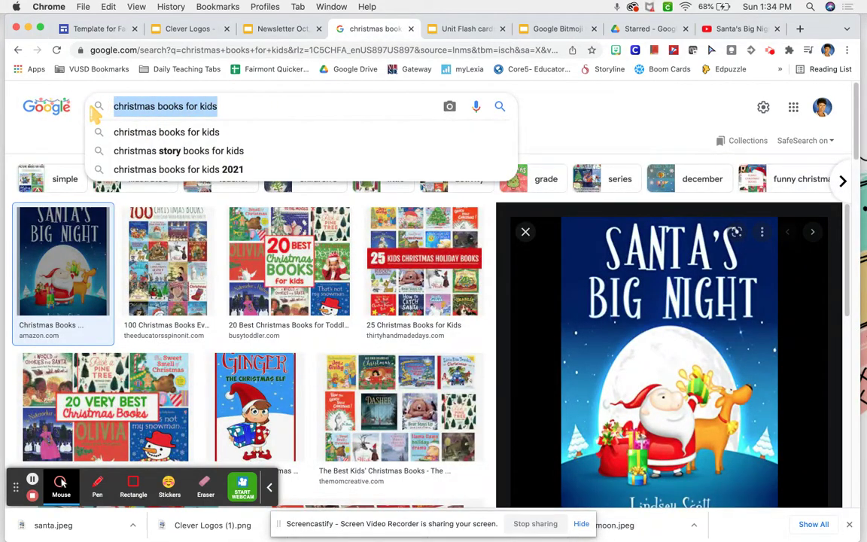
pyautogui.write('santa mouse')
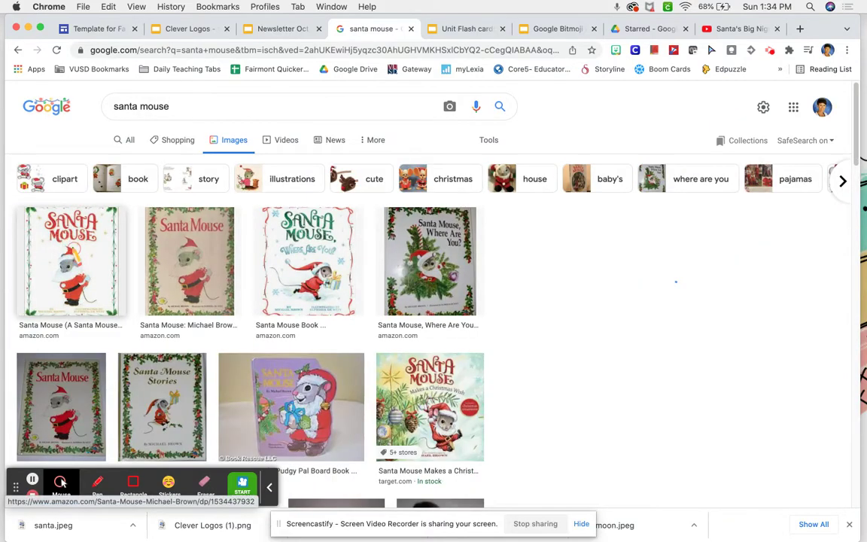
# - Save the first Santa Mouse book cover image to the Desktop under the name mouse
pyautogui.click(71, 260)
pyautogui.rightClick(676, 271)
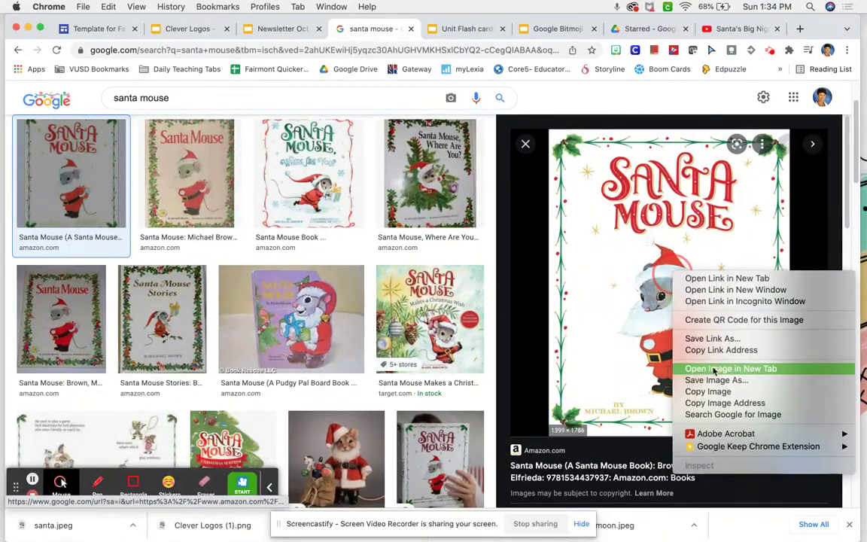
pyautogui.click(707, 391)
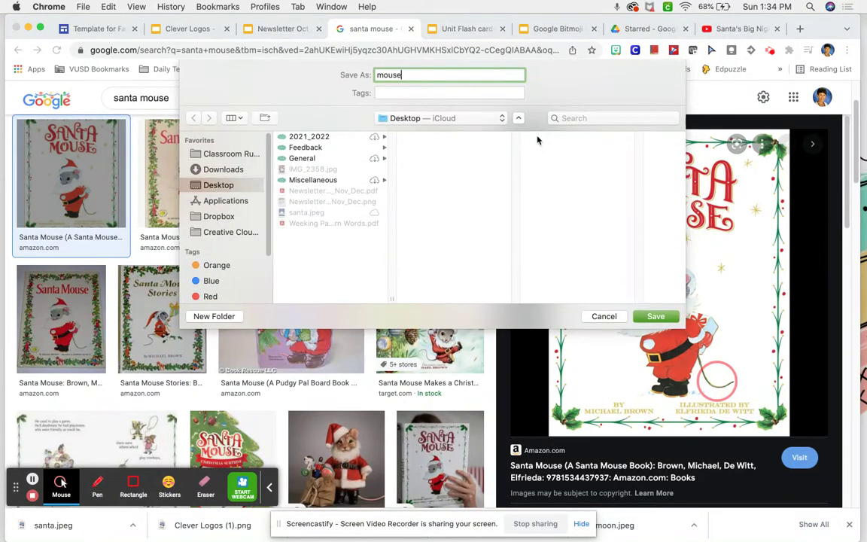
pyautogui.click(657, 315)
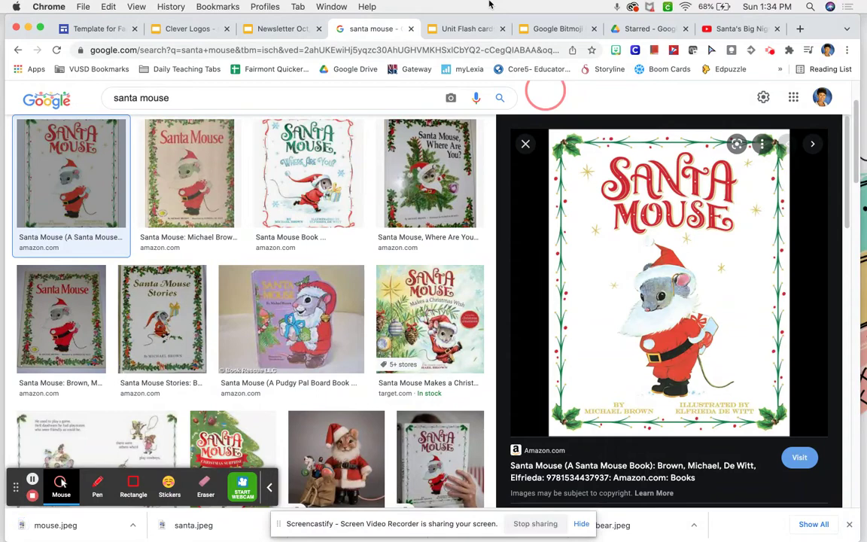
# - Return to the website template and upload mouse.jpeg into the middle image placeholder under The Week's Read-Aloud Books
pyautogui.click(114, 30)
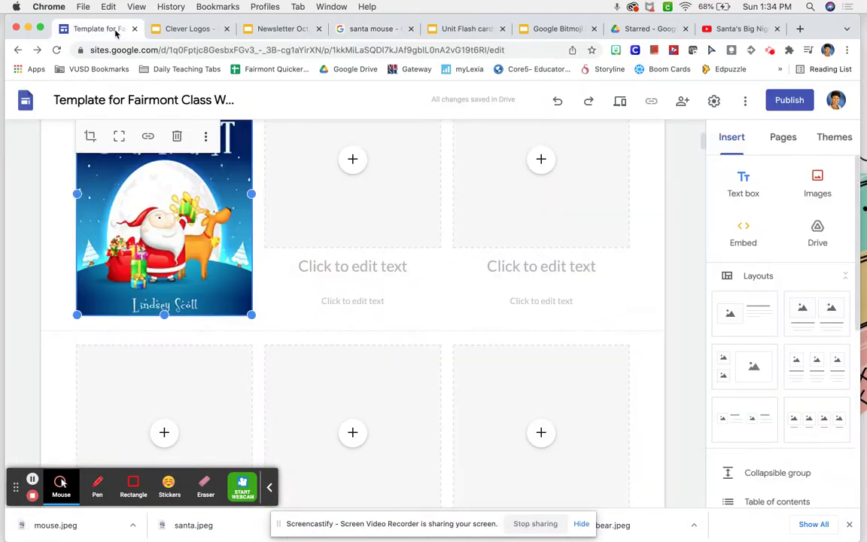
pyautogui.scroll(2, 335, 180)
pyautogui.click(356, 280)
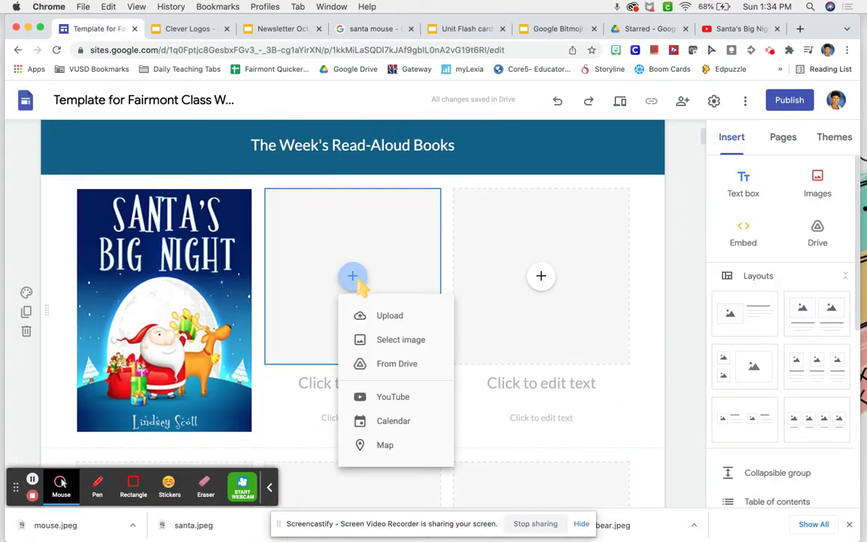
pyautogui.click(365, 316)
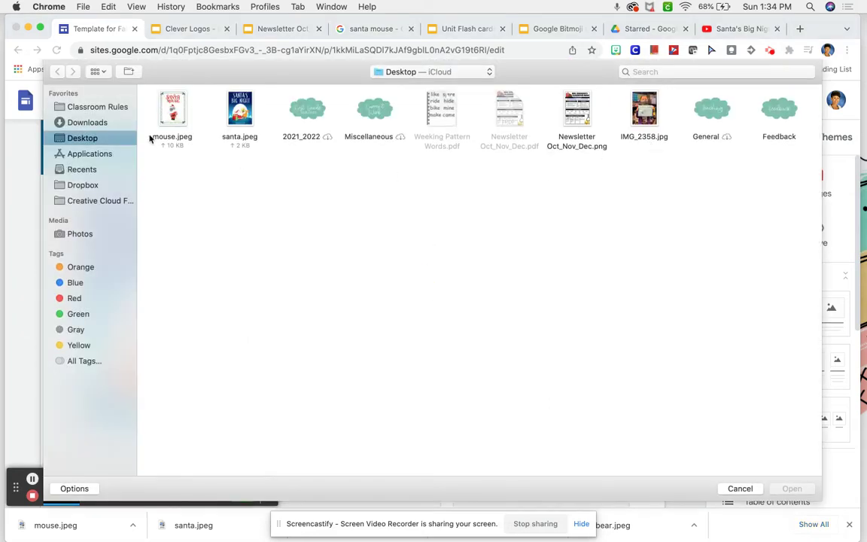
pyautogui.click(179, 111)
pyautogui.click(792, 489)
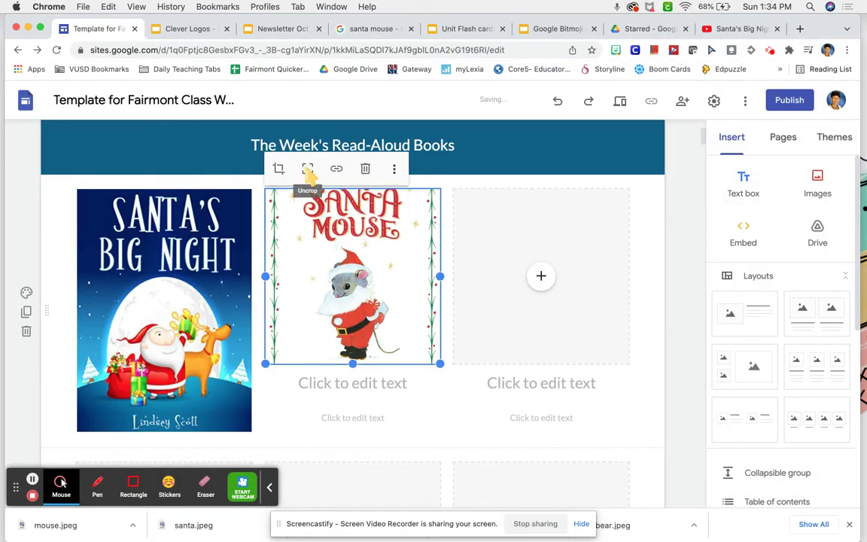
# - Uncrop the Santa Mouse image to show the full cover and delete the two caption fields beneath it
pyautogui.click(309, 170)
pyautogui.click(390, 445)
pyautogui.click(614, 392)
pyautogui.click(397, 442)
pyautogui.click(661, 392)
# - Duplicate the Previous Week's Read-Aloud Books banner and delete the extra copy
pyautogui.scroll(-3, 405, 327)
pyautogui.scroll(3, 404, 328)
pyautogui.scroll(-3, 405, 327)
pyautogui.scroll(1, 404, 327)
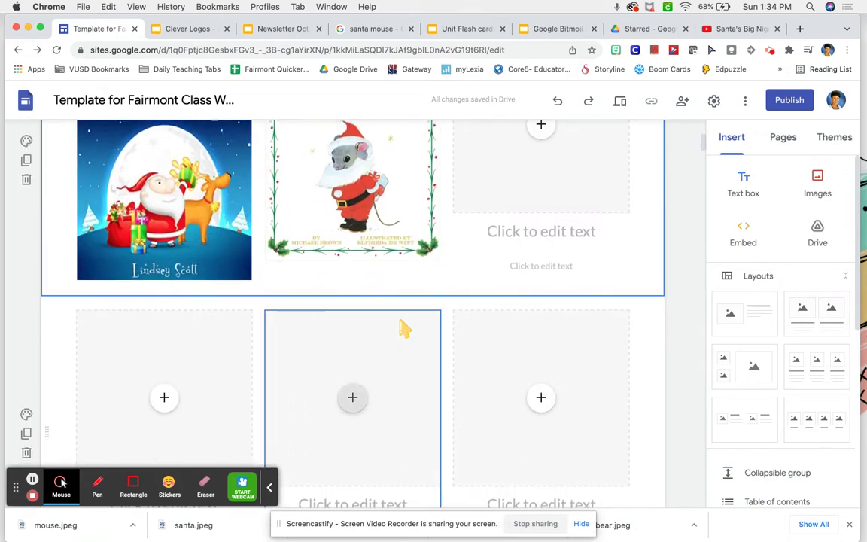
pyautogui.scroll(3, 405, 327)
pyautogui.scroll(-5, 404, 328)
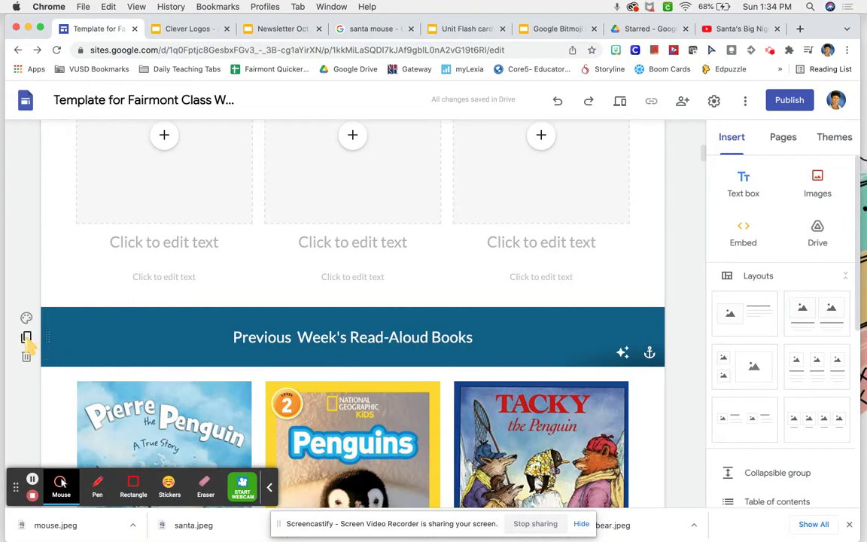
pyautogui.click(27, 338)
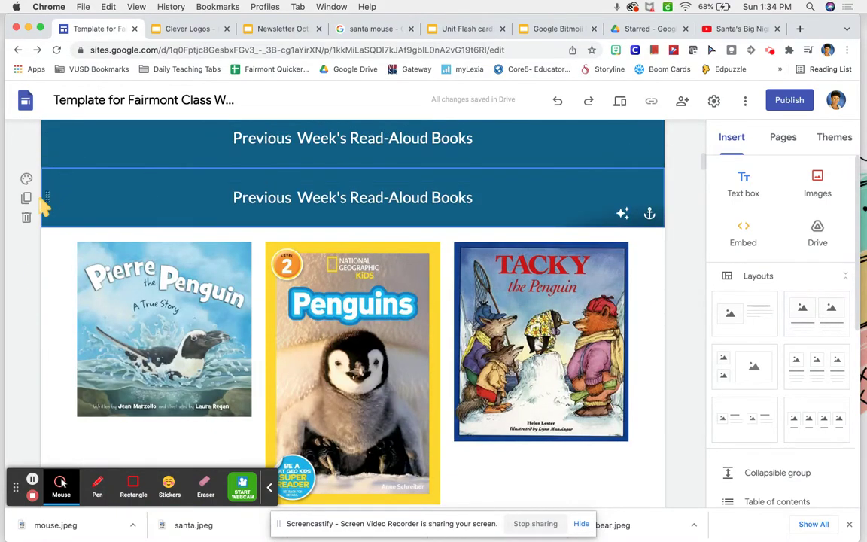
pyautogui.click(26, 216)
# - Look over the Reading page's header and the covers under The Week's Read-Aloud Books
pyautogui.scroll(10, 385, 219)
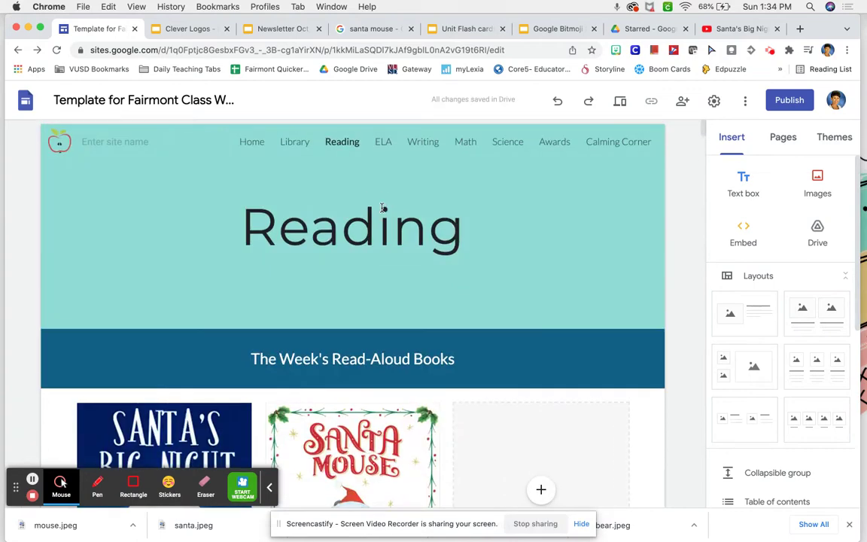
pyautogui.scroll(-3, 386, 218)
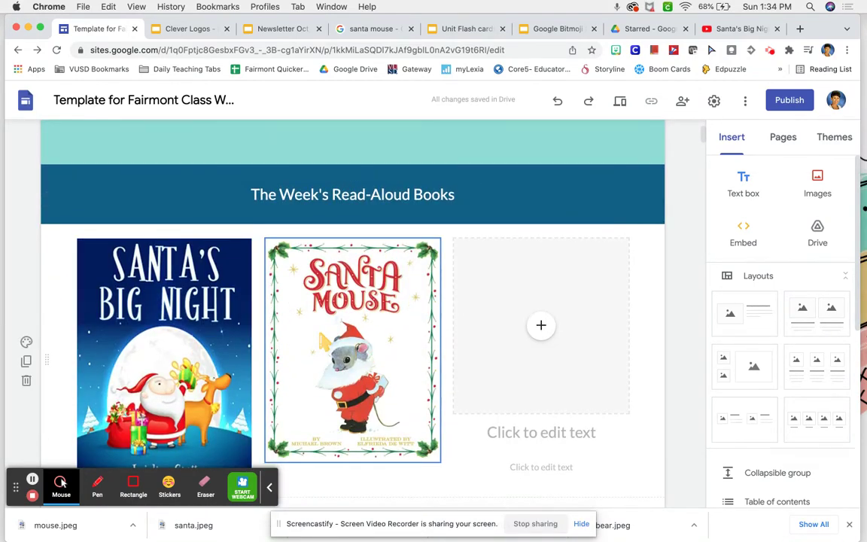
pyautogui.scroll(3, 324, 340)
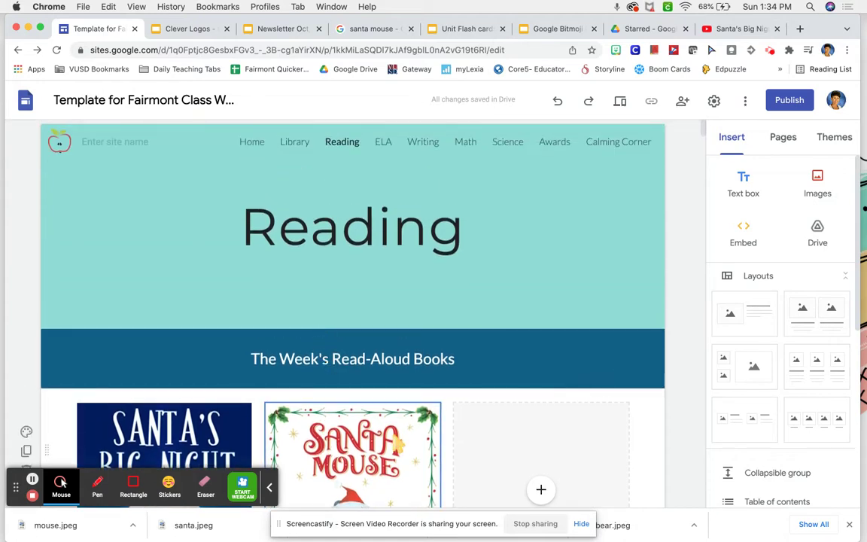
pyautogui.scroll(-3, 397, 444)
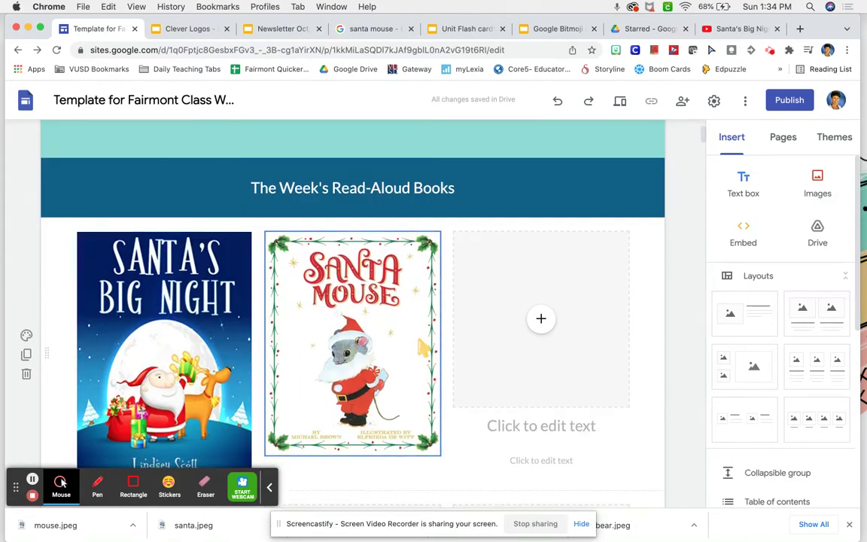
pyautogui.scroll(2, 422, 345)
pyautogui.scroll(-3, 422, 345)
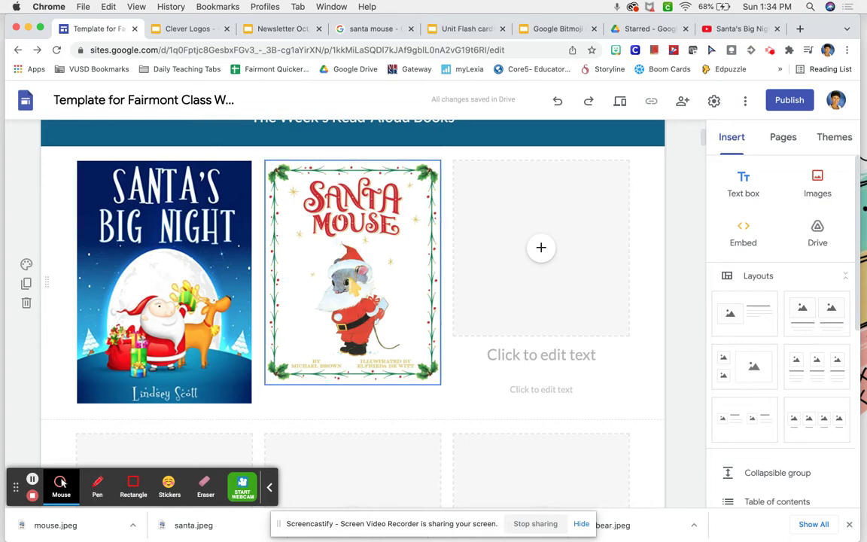
pyautogui.scroll(4, 354, 346)
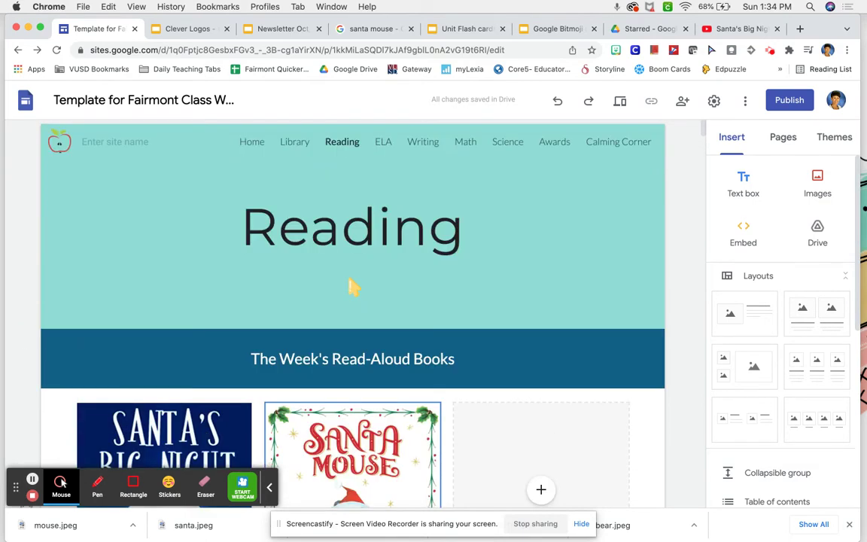
pyautogui.scroll(-2, 395, 369)
pyautogui.scroll(2, 390, 301)
# - Open the ELA page and look over its Phonics Tools section with the letter tiles
pyautogui.click(384, 147)
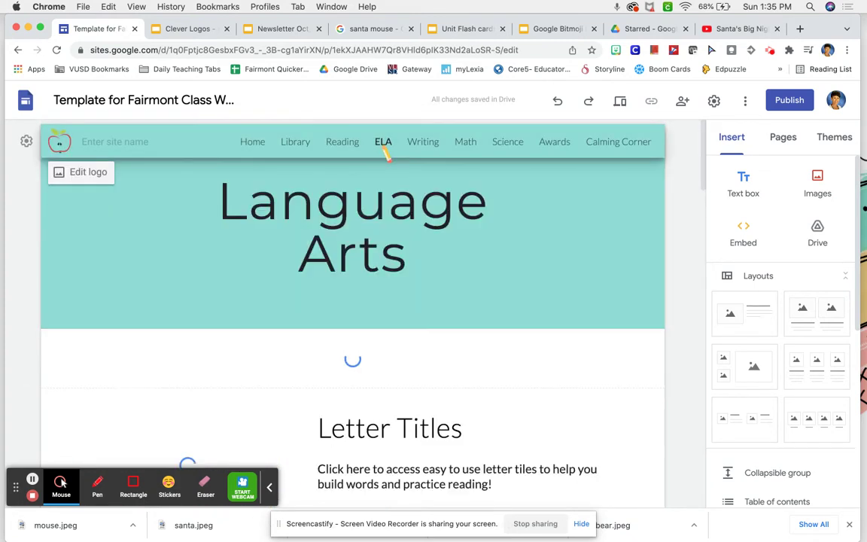
pyautogui.scroll(-3, 399, 331)
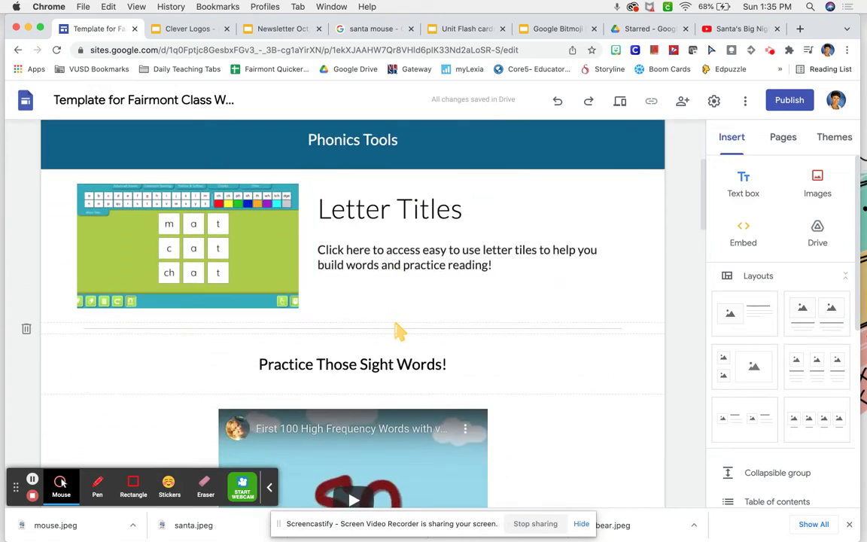
pyautogui.click(431, 251)
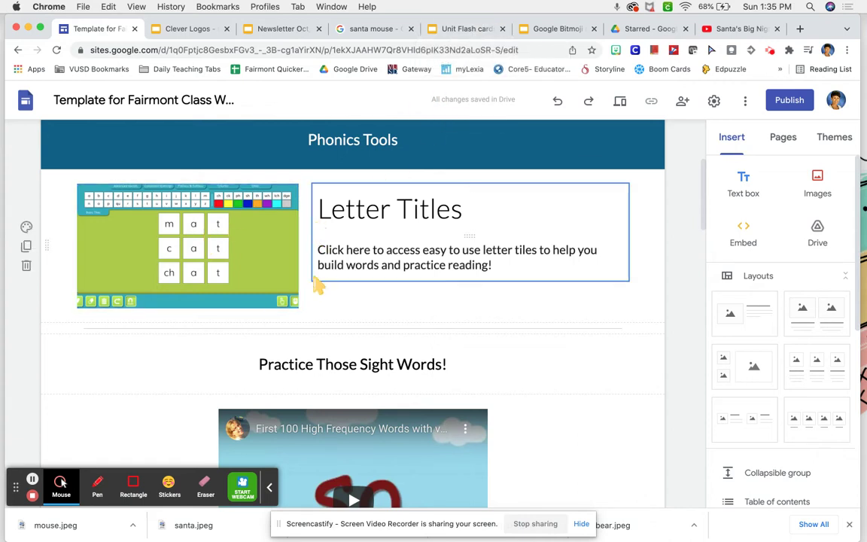
# - View the Google Bitmoji Background slide and return to the Unit Flash cards presentation
pyautogui.click(460, 30)
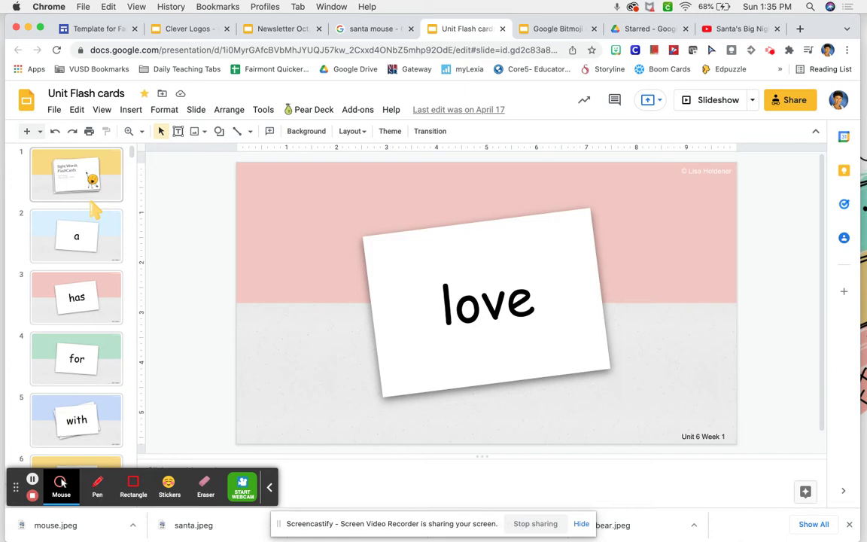
pyautogui.click(586, 29)
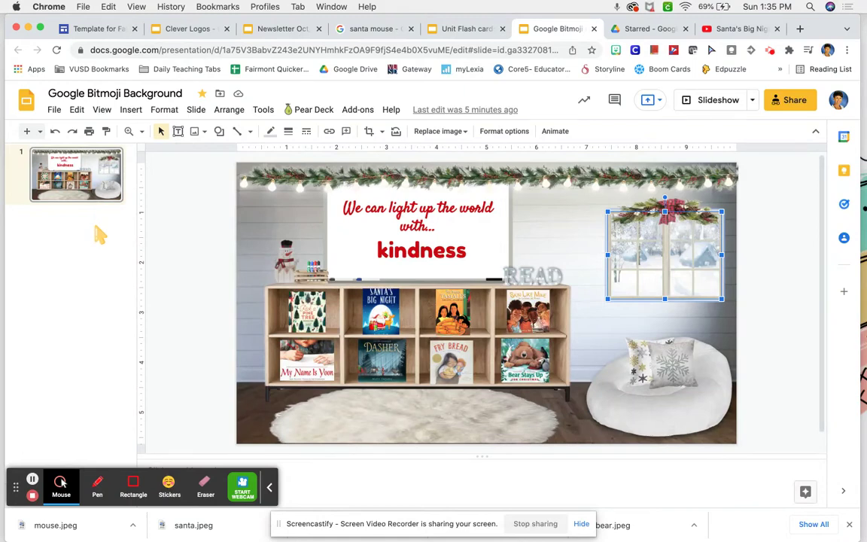
pyautogui.click(467, 30)
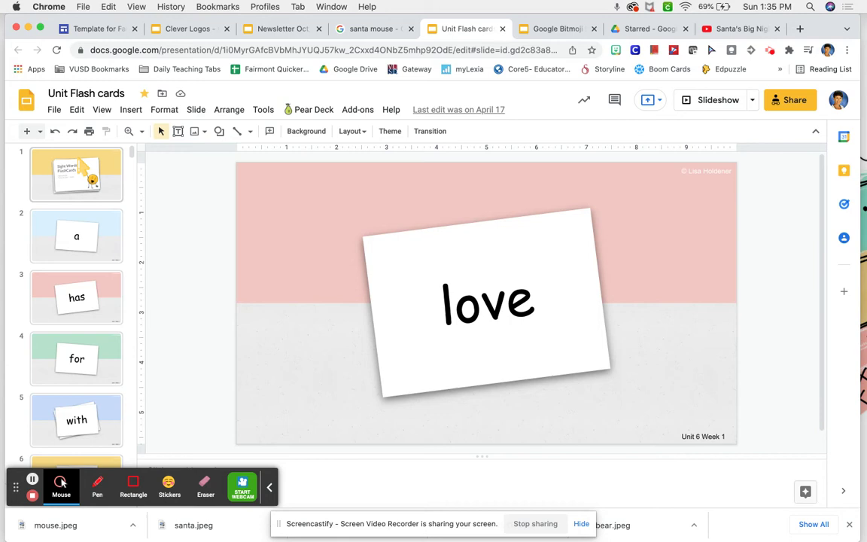
# - In the Unit Flash cards publish-to-web link settings, auto-advance slides every second and restart the slideshow after the last slide
pyautogui.click(54, 110)
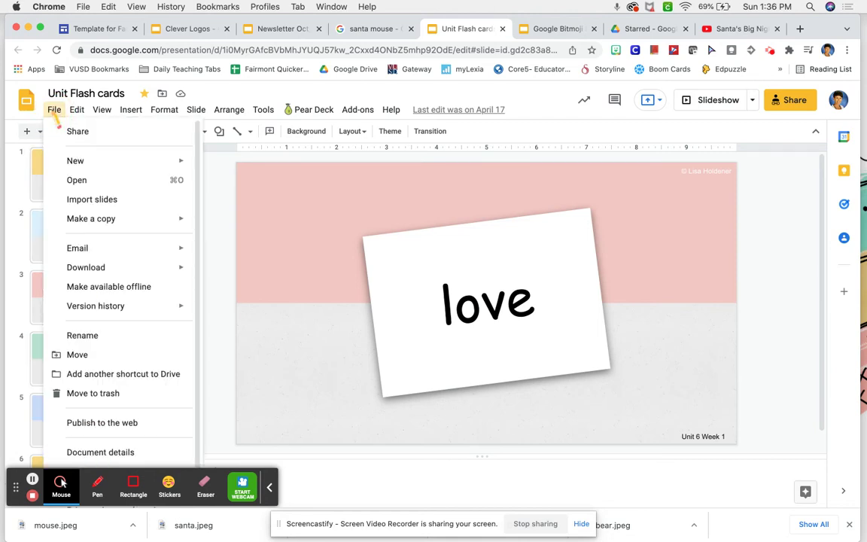
pyautogui.scroll(-1, 110, 399)
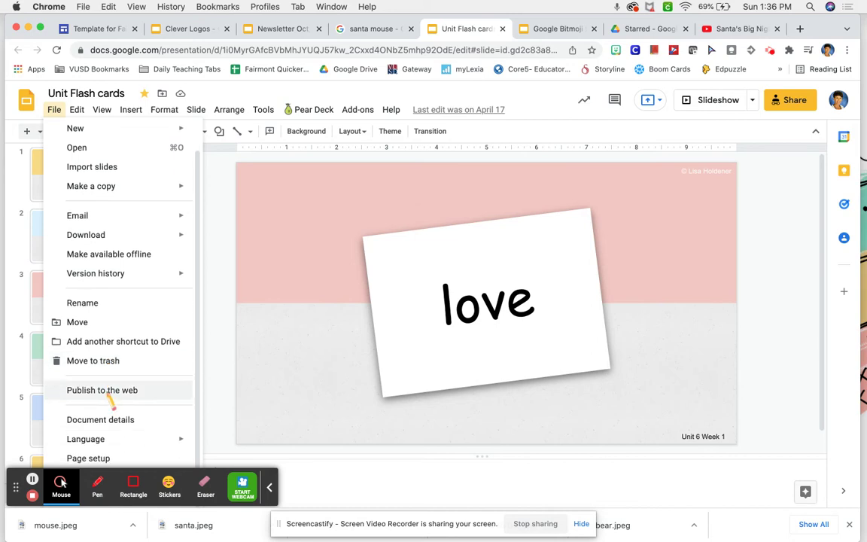
pyautogui.click(110, 399)
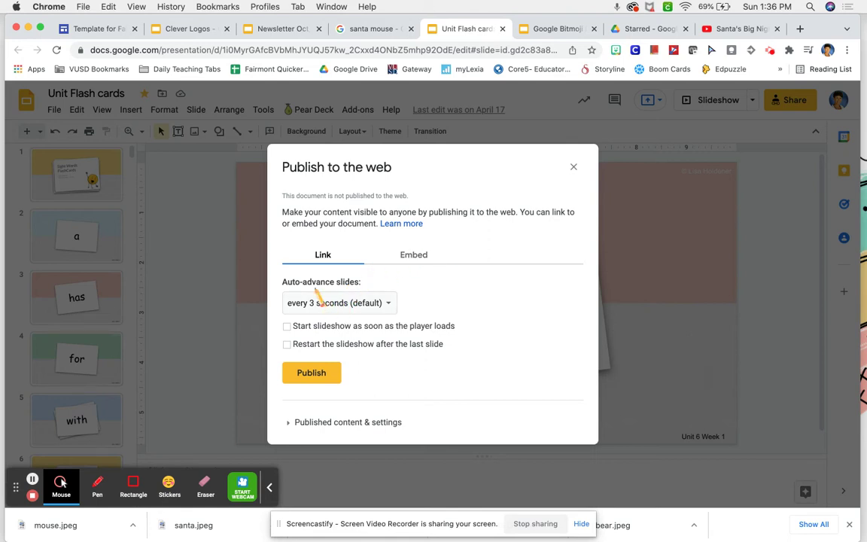
pyautogui.click(389, 304)
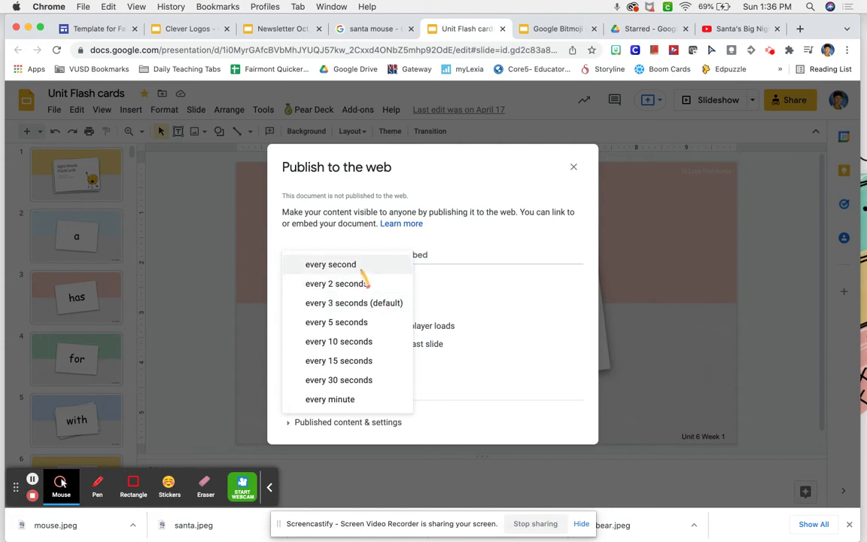
pyautogui.click(335, 265)
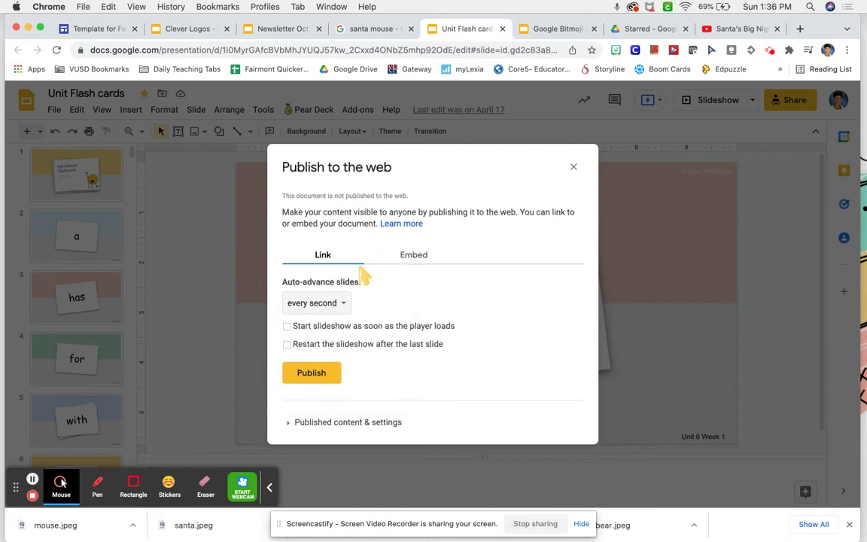
pyautogui.click(287, 345)
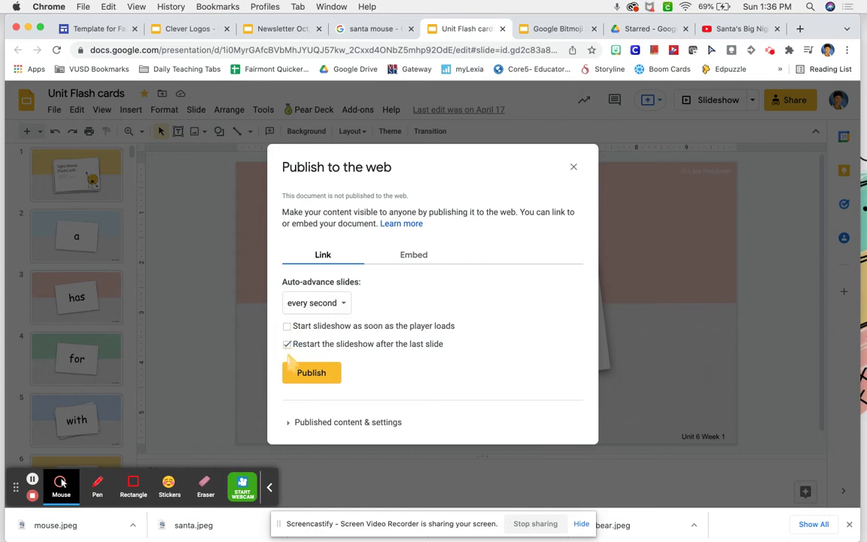
# - Publish the Unit Flash cards presentation for embedding at the Small (480x299) slide size and copy its embed code
pyautogui.click(417, 256)
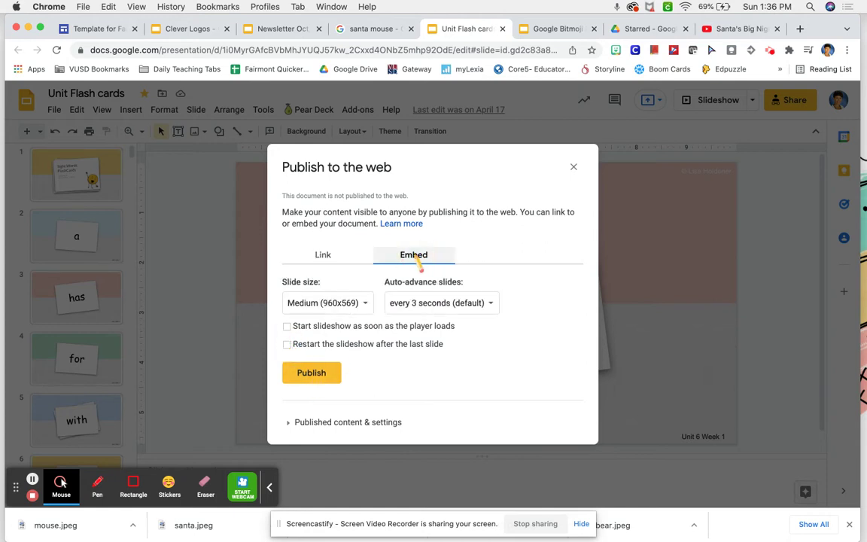
pyautogui.click(367, 304)
pyautogui.click(329, 282)
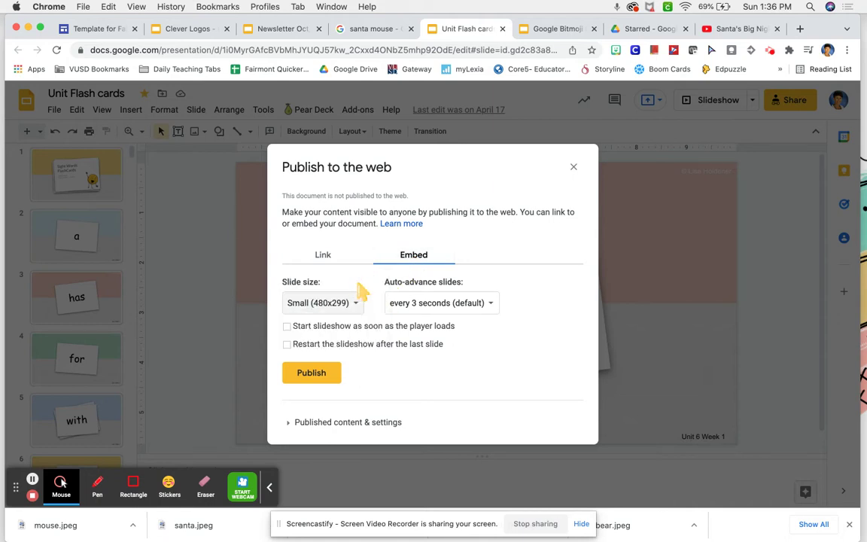
pyautogui.click(317, 374)
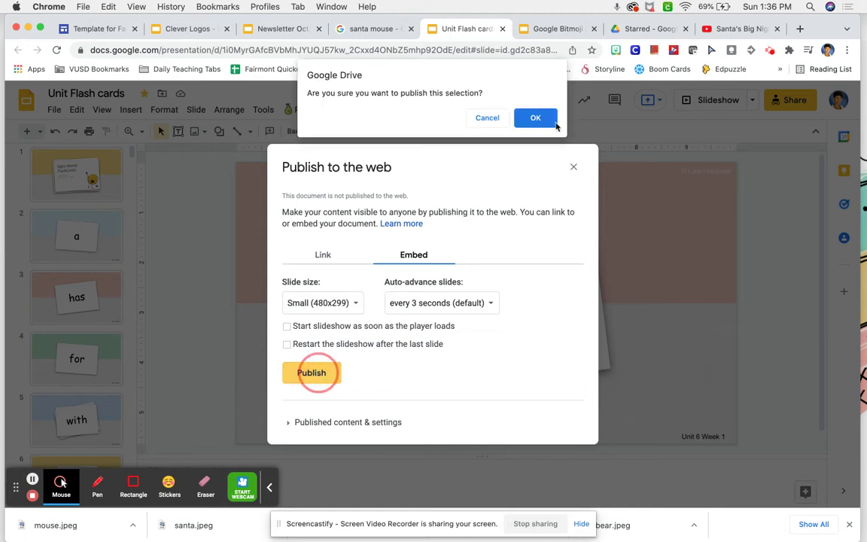
pyautogui.click(535, 117)
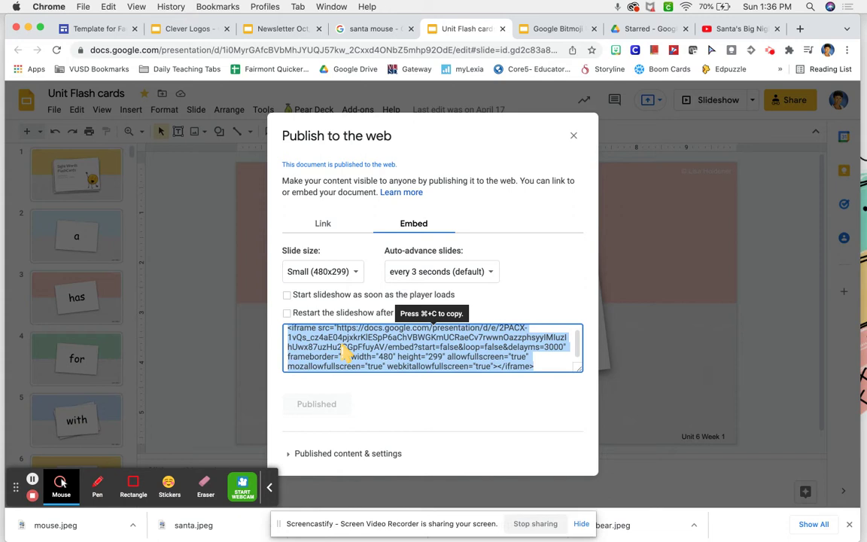
pyautogui.click(574, 136)
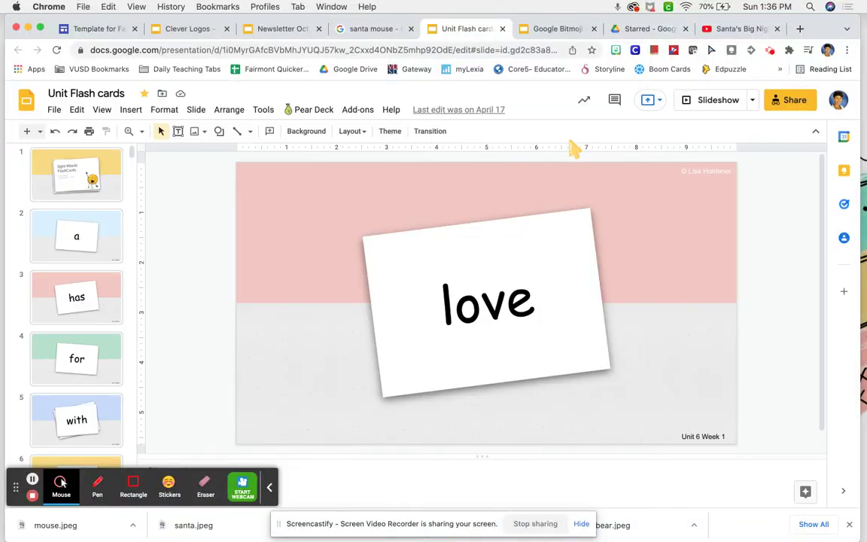
# - Start a web embed on the class website's ELA page using the copied flash card iframe code
pyautogui.click(103, 29)
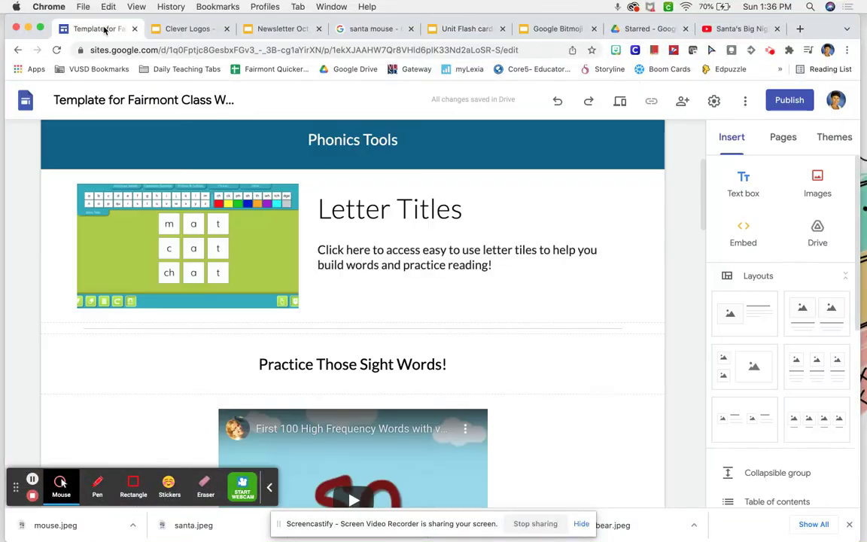
pyautogui.click(746, 235)
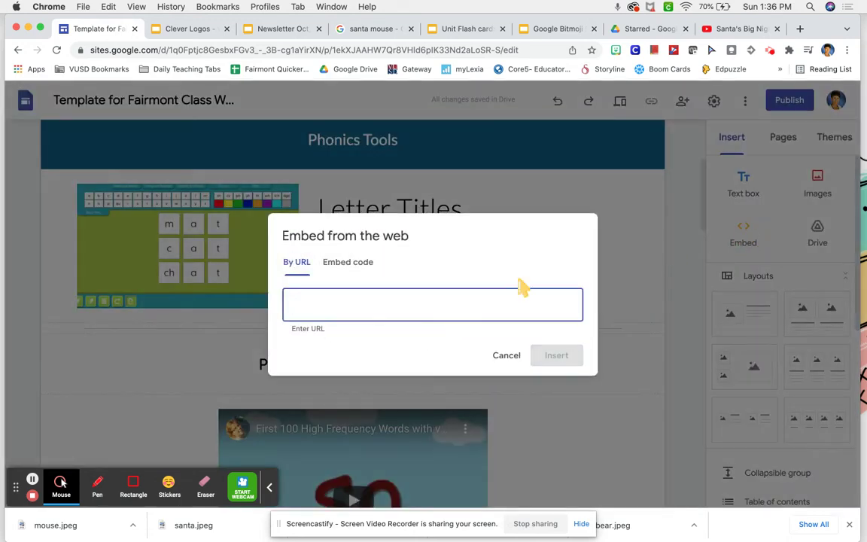
pyautogui.click(350, 245)
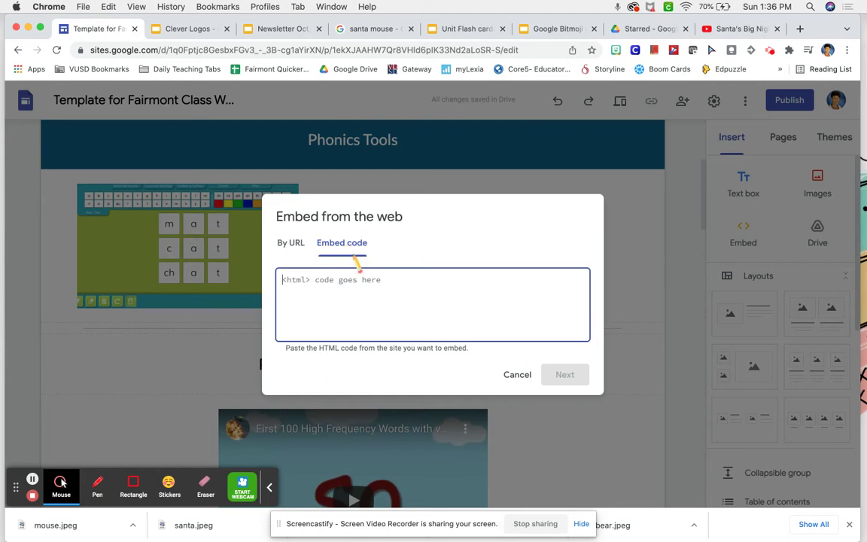
pyautogui.write('<iframe src="https://docs.google.com/presentation/d/e/2PACX-1vQs_cz4aE04pjxkrKlESpP6aChVBWGKmUCRaeCv7rwwnOazzphsyyIMIuzIhUwx87uzHu2CGpFfuyAV/embed?start=false&loop=false&delayms=3000" frameborder="0" width="480" height="299" allowfullscreen="true" mozallowfullscreen="true" webkitallowfullscreen="true"></iframe>')
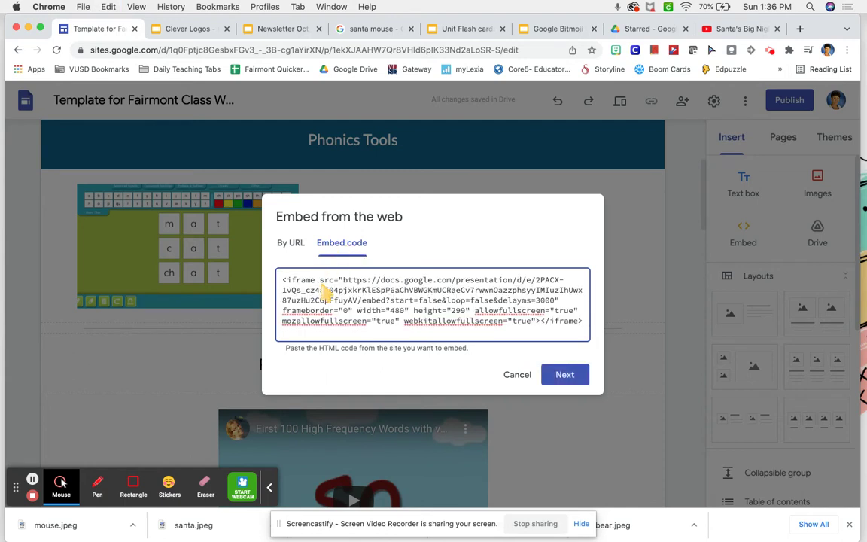
# - Set the iframe's width to 400 and height to 300 in the embed code, and insert the flash cards into the page
pyautogui.doubleClick(397, 311)
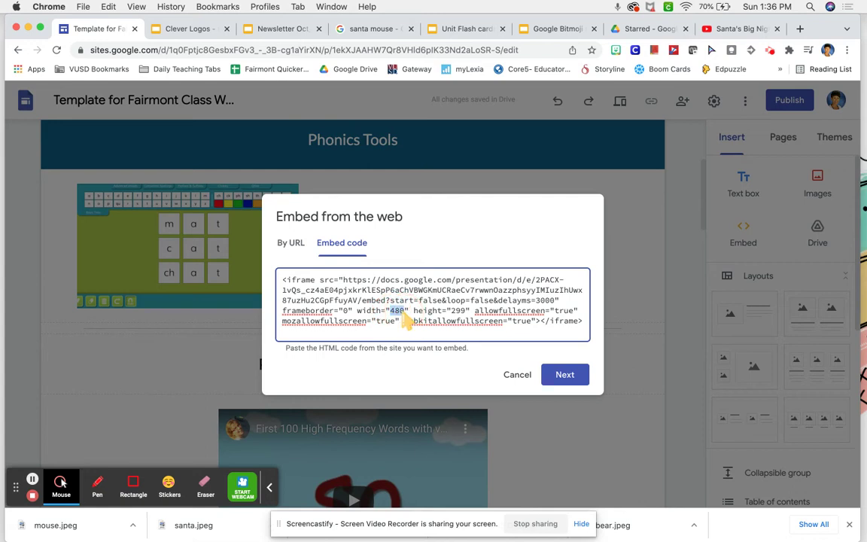
pyautogui.write('400')
pyautogui.doubleClick(458, 311)
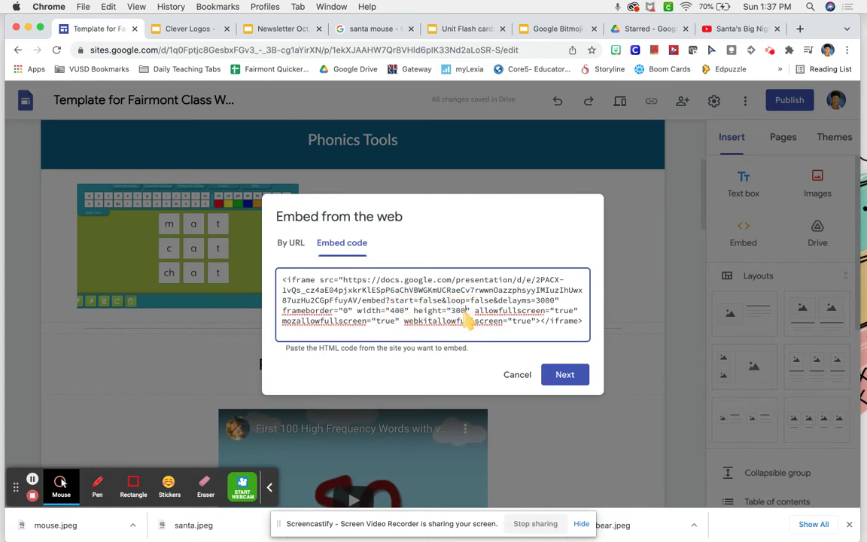
pyautogui.click(566, 375)
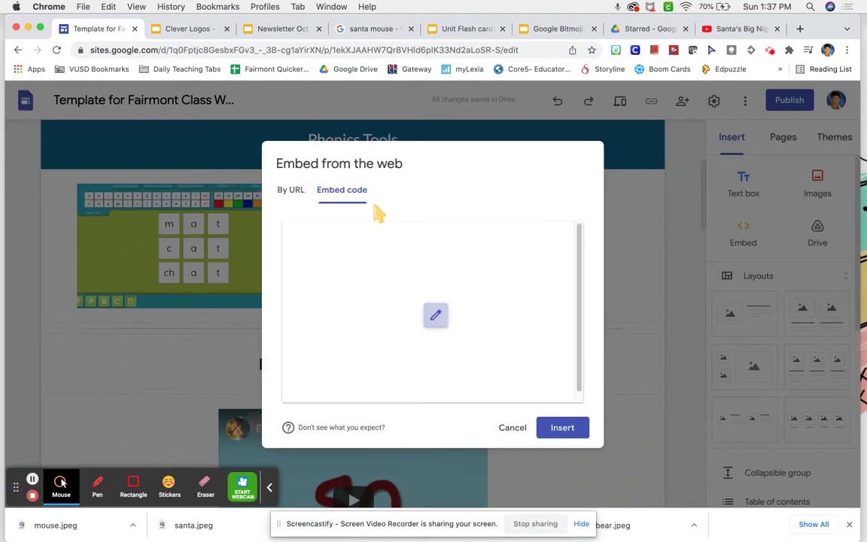
pyautogui.click(569, 435)
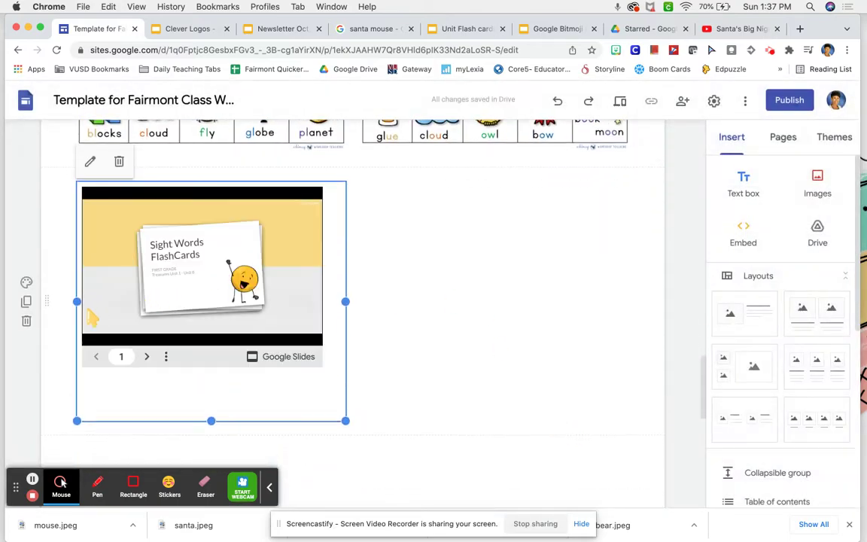
# - Move the embedded flash card section up to directly below the Phonics Tools banner
pyautogui.click(50, 303)
pyautogui.moveTo(53, 256); pyautogui.dragTo(116, 387)
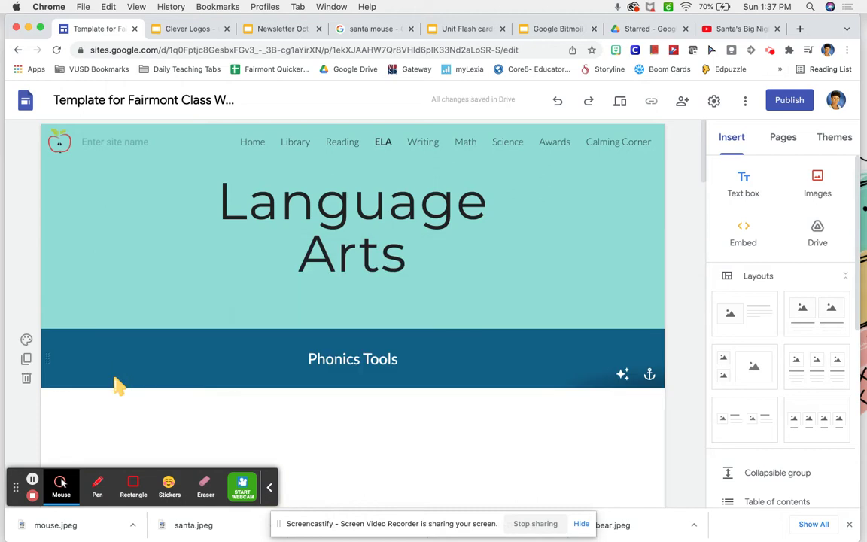
pyautogui.scroll(-3, 118, 386)
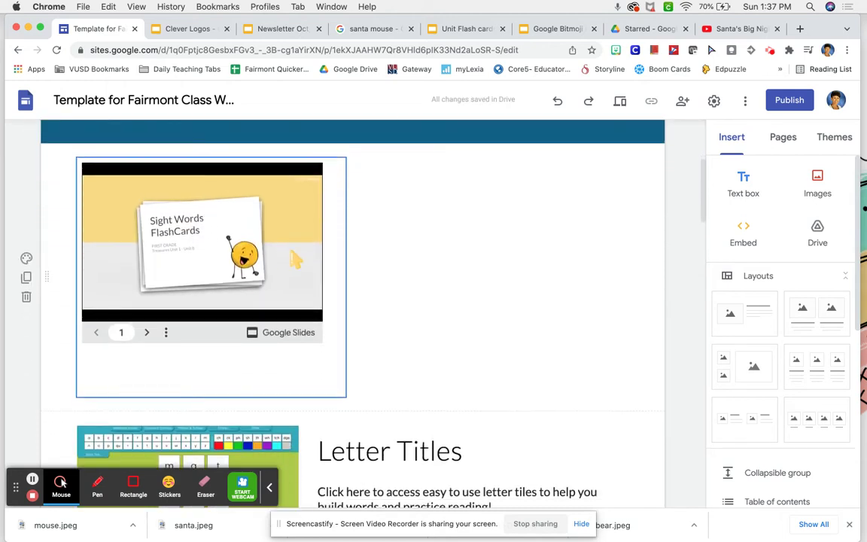
# - Shorten the flash card embed's frame to remove the empty space below the slides and center it in its section
pyautogui.click(263, 227)
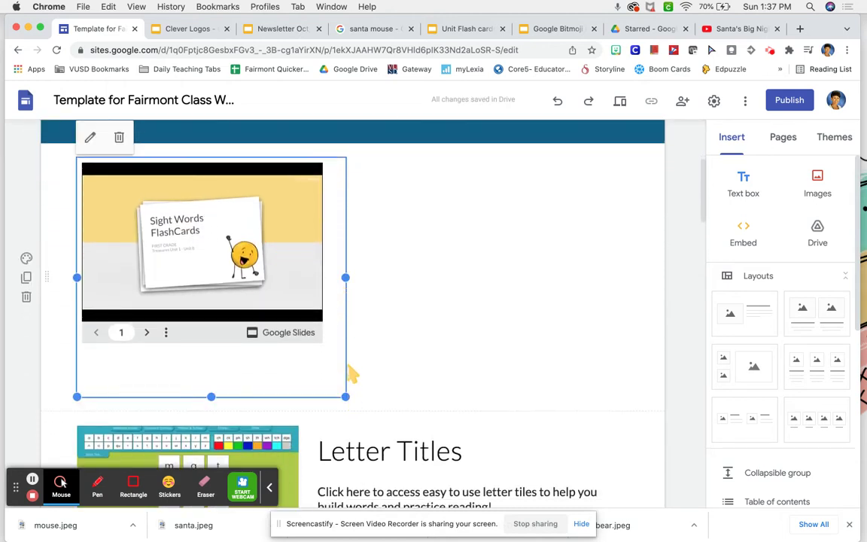
pyautogui.moveTo(346, 394); pyautogui.dragTo(336, 346)
pyautogui.moveTo(296, 271); pyautogui.dragTo(382, 275)
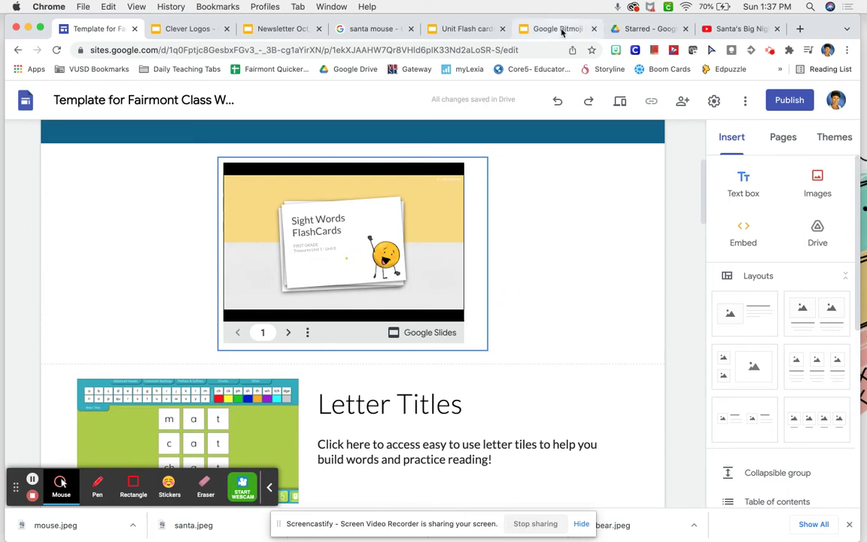
# - Revisit the Unit Flash cards presentation and try advancing the embedded slides in the site editor
pyautogui.click(475, 29)
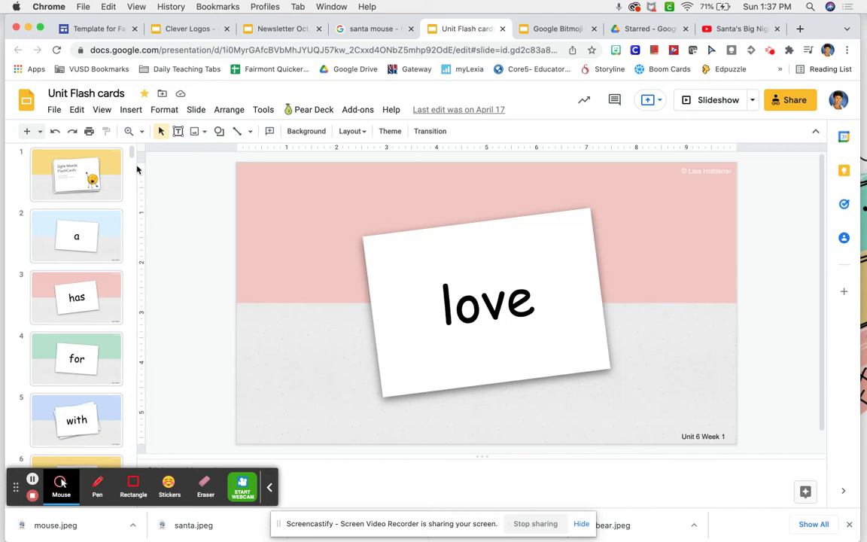
pyautogui.click(107, 28)
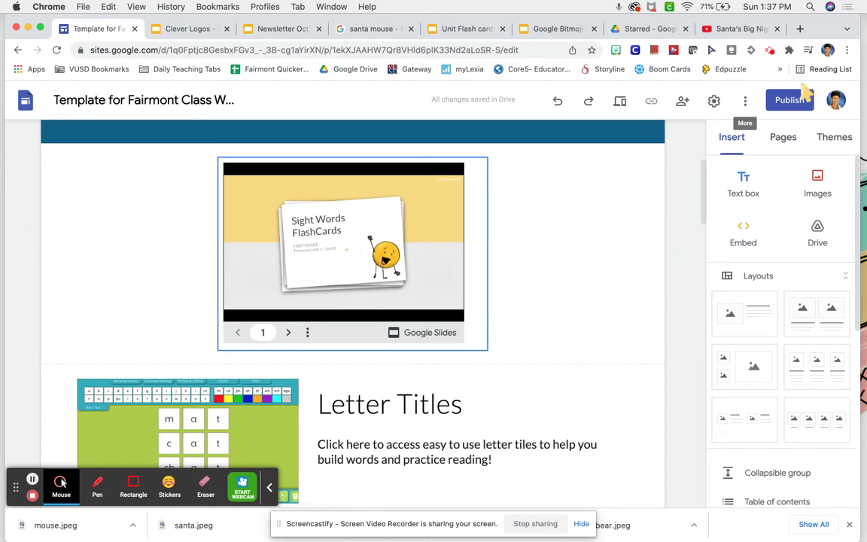
pyautogui.click(290, 335)
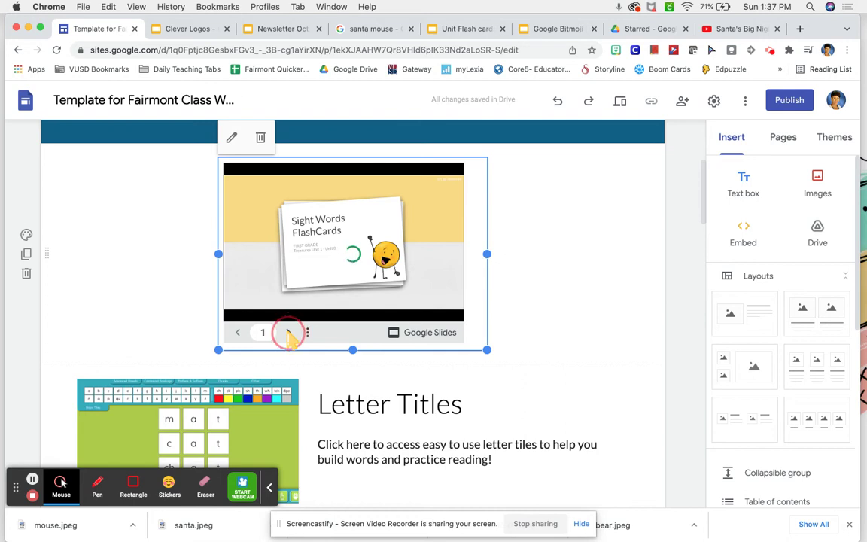
pyautogui.click(288, 334)
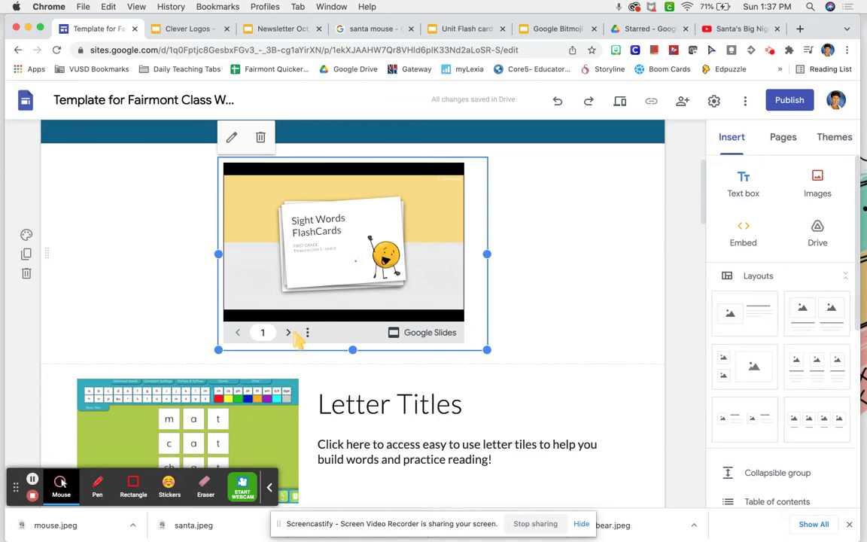
# - Publish the site at the web address template-for-fairmont-class-we and open the live ELA page
pyautogui.click(786, 101)
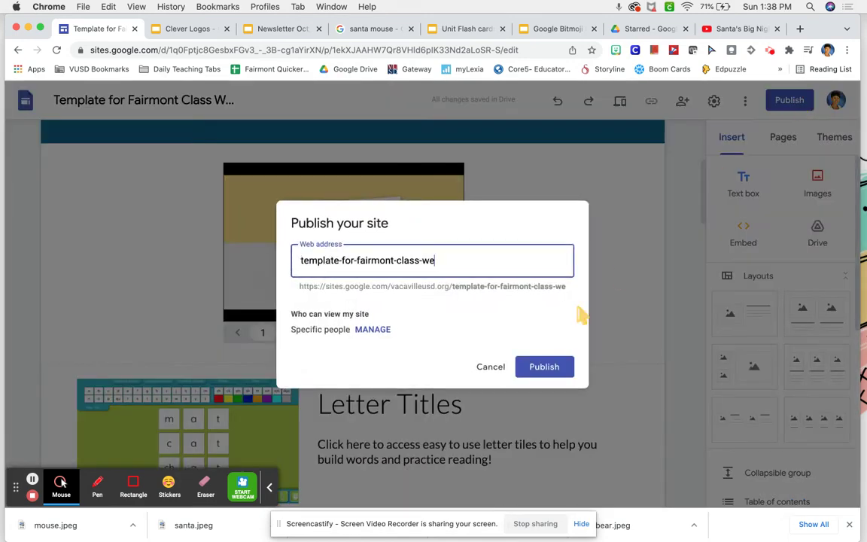
pyautogui.click(556, 372)
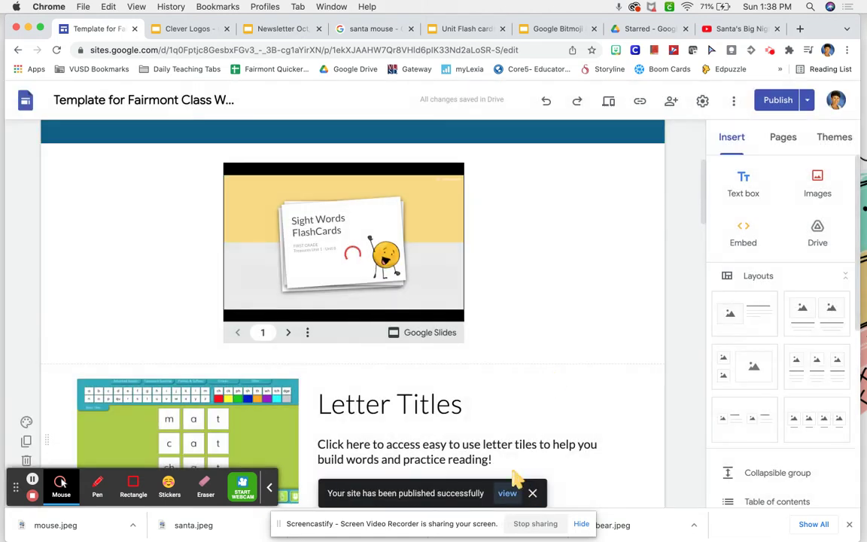
pyautogui.click(505, 494)
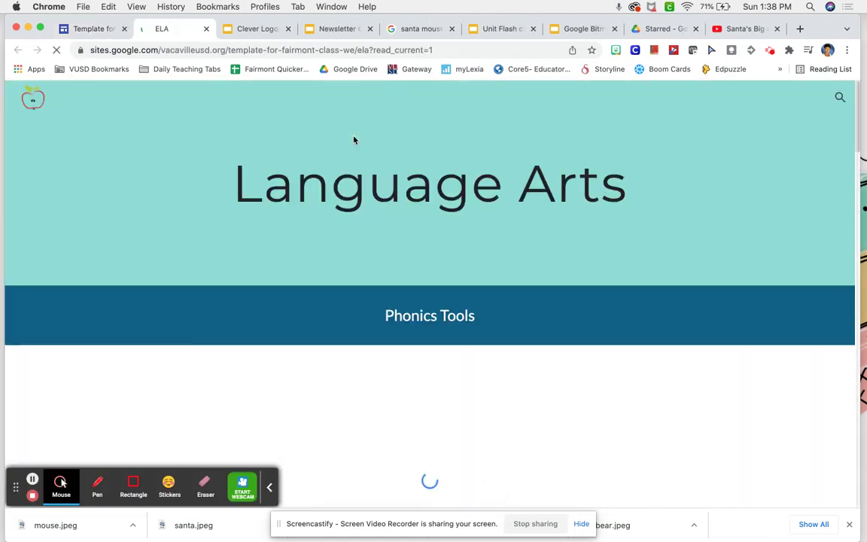
# - Page forward through the embedded sight-word flash cards on the published ELA page to test them
pyautogui.scroll(-3, 464, 354)
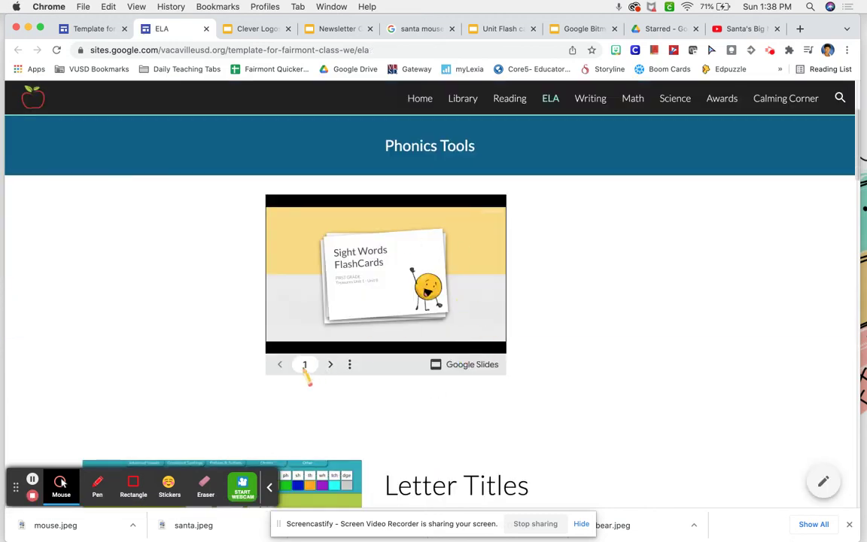
pyautogui.click(330, 365)
pyautogui.click(331, 365)
pyautogui.click(330, 365)
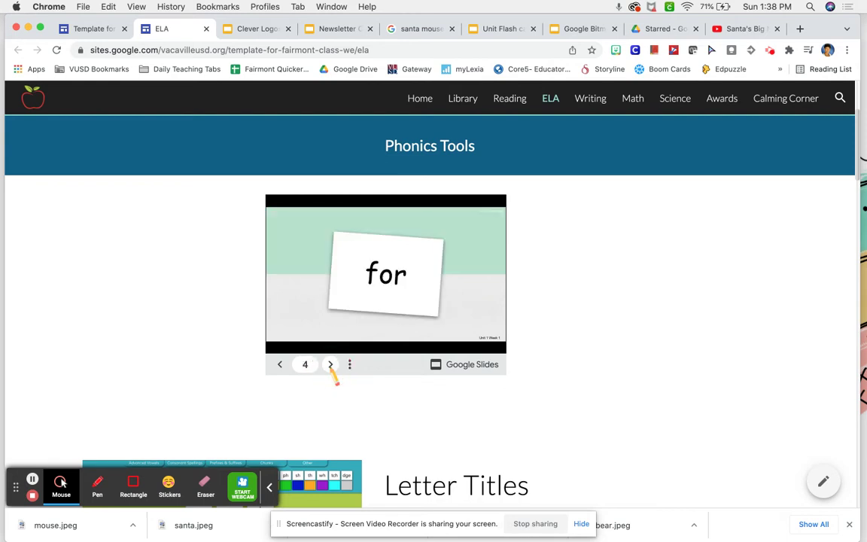
pyautogui.click(330, 365)
pyautogui.click(331, 365)
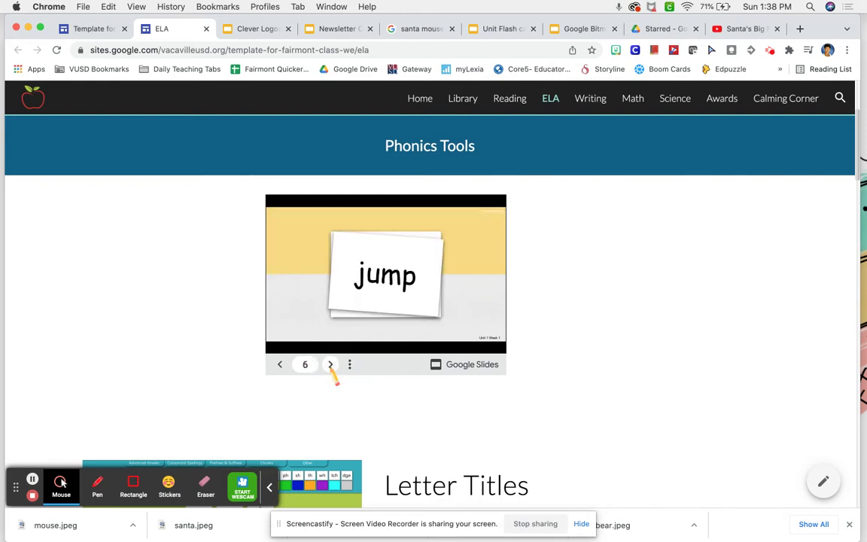
pyautogui.click(331, 365)
pyautogui.click(330, 365)
pyautogui.click(330, 365)
pyautogui.click(331, 365)
pyautogui.click(330, 365)
pyautogui.click(330, 366)
pyautogui.click(331, 365)
pyautogui.doubleClick(330, 365)
pyautogui.click(330, 365)
pyautogui.doubleClick(330, 365)
pyautogui.doubleClick(330, 365)
pyautogui.click(331, 365)
pyautogui.doubleClick(330, 365)
pyautogui.click(331, 365)
pyautogui.doubleClick(331, 365)
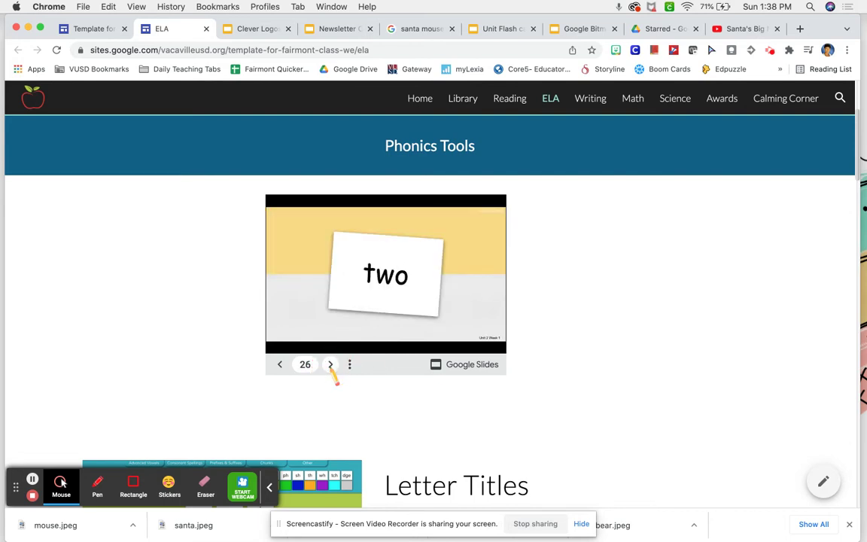
# - Review the Unit Flash cards presentation's publish-to-web command and the flash card embed under Phonics Tools in the site editor
pyautogui.click(498, 31)
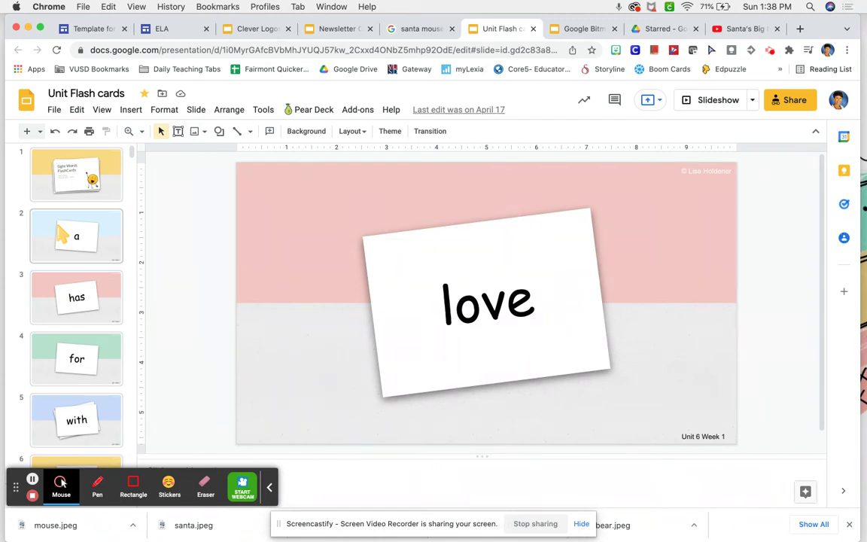
pyautogui.click(54, 111)
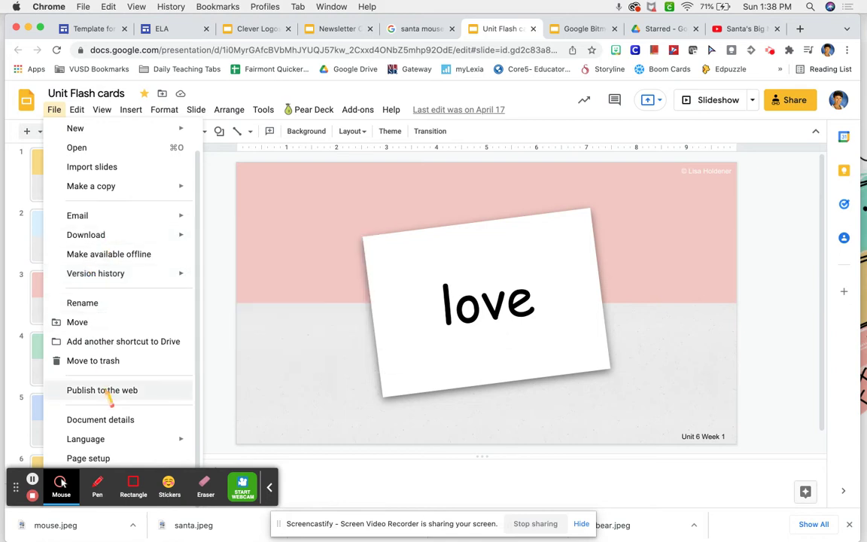
pyautogui.click(101, 28)
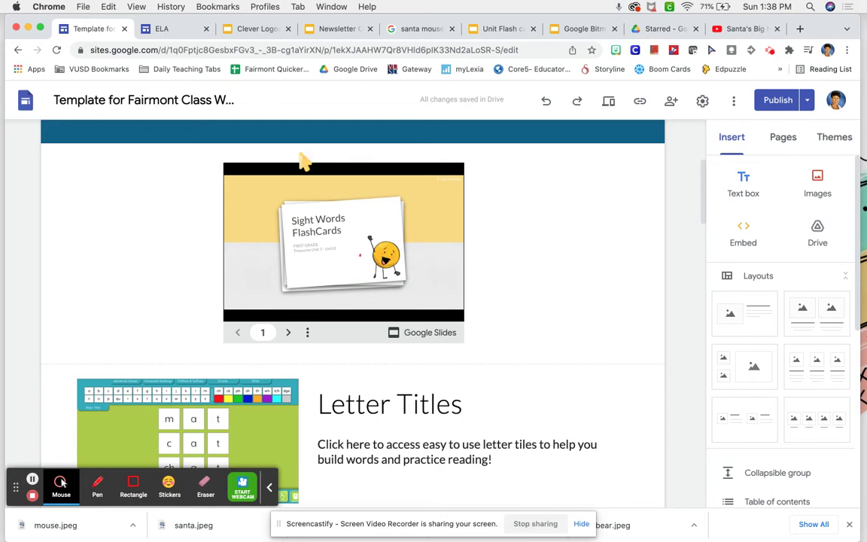
pyautogui.scroll(-3, 542, 362)
pyautogui.scroll(10, 516, 389)
pyautogui.scroll(-5, 516, 389)
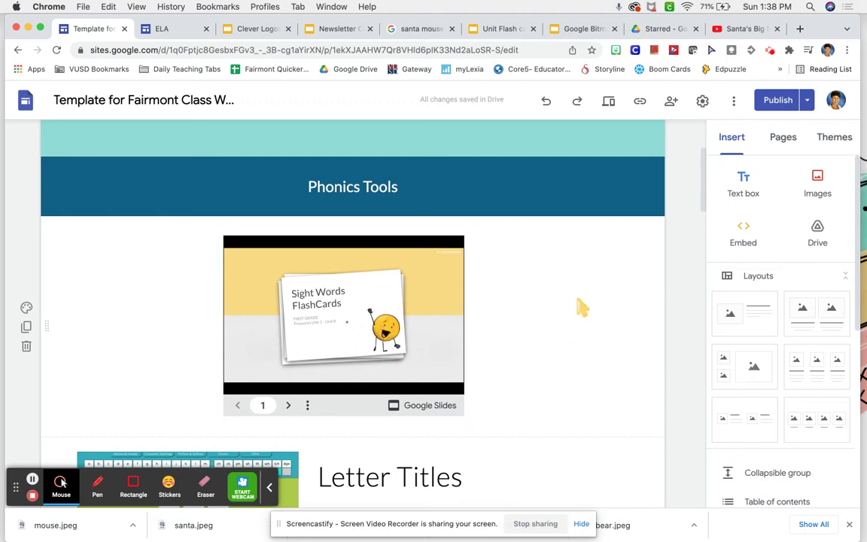
pyautogui.scroll(3, 569, 300)
pyautogui.click(503, 28)
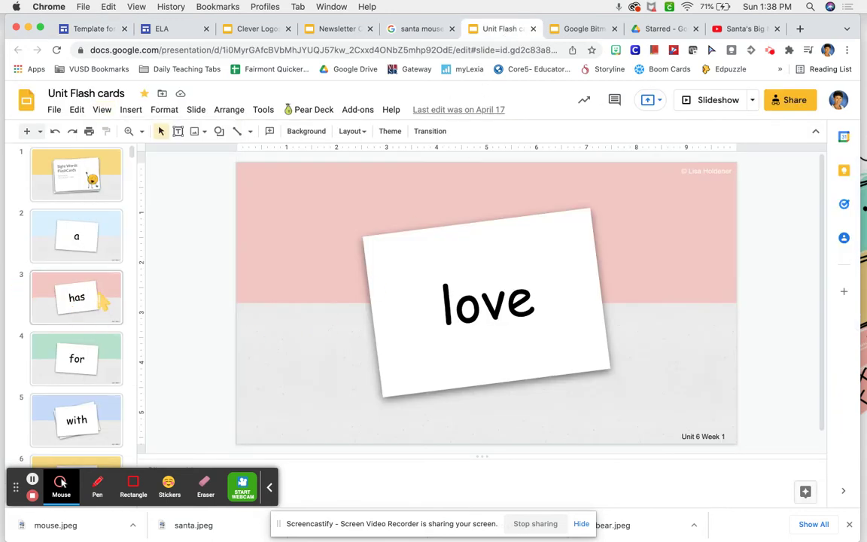
pyautogui.click(104, 29)
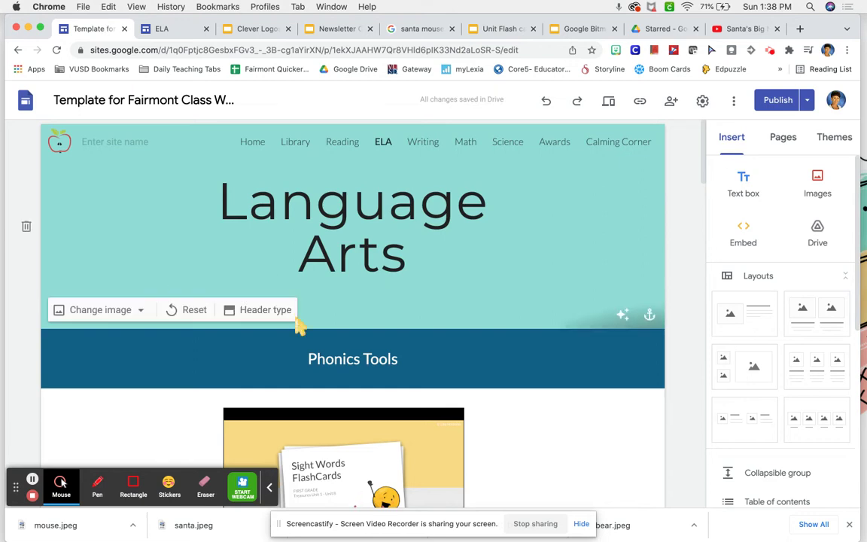
pyautogui.scroll(-3, 300, 326)
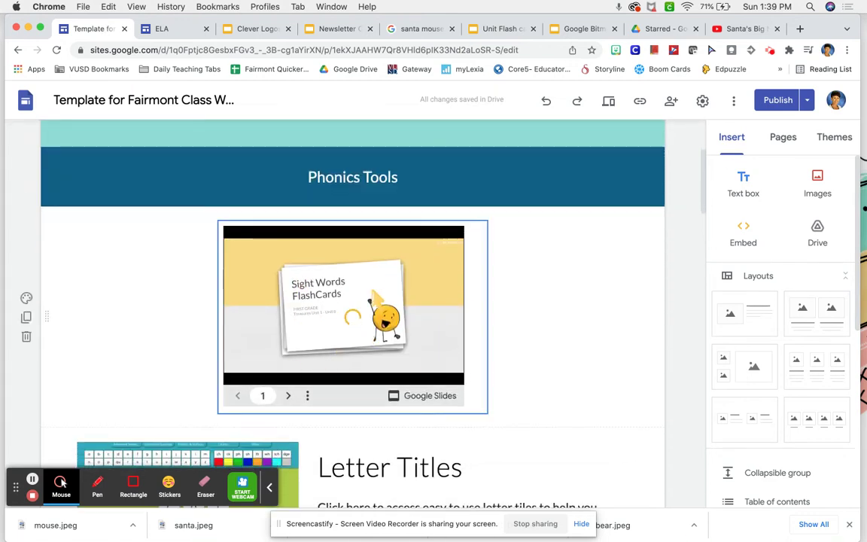
# - Open the Writing page and review its Writing Resource message to parents, the 1st Grade Writing Presentation video and the PDF download line
pyautogui.scroll(3, 363, 187)
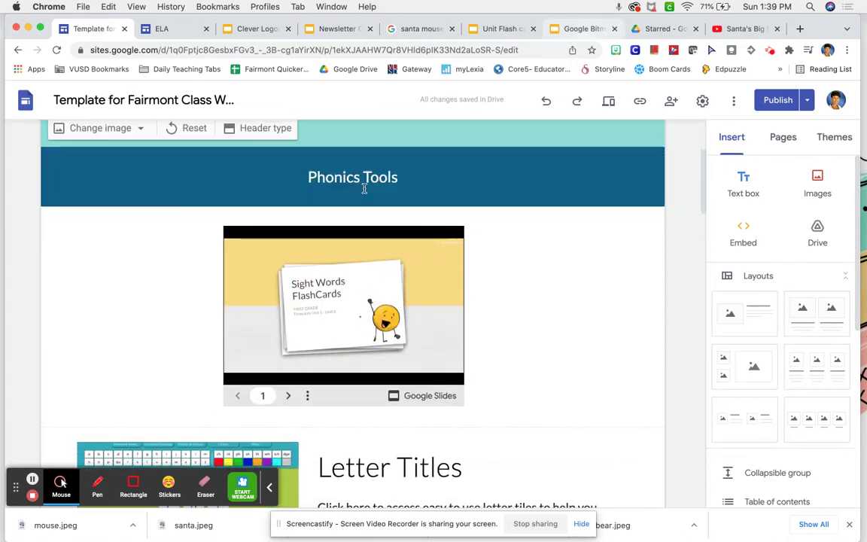
pyautogui.click(429, 144)
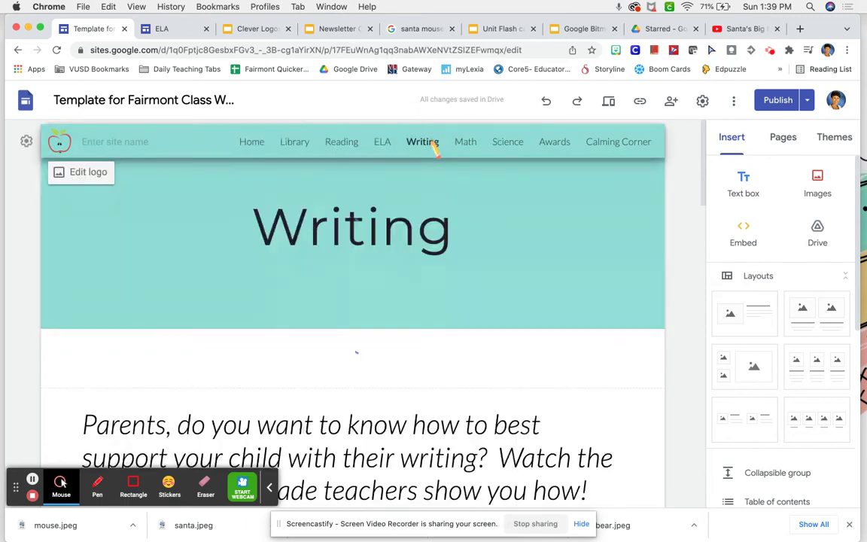
pyautogui.scroll(-3, 361, 331)
pyautogui.scroll(-2, 360, 374)
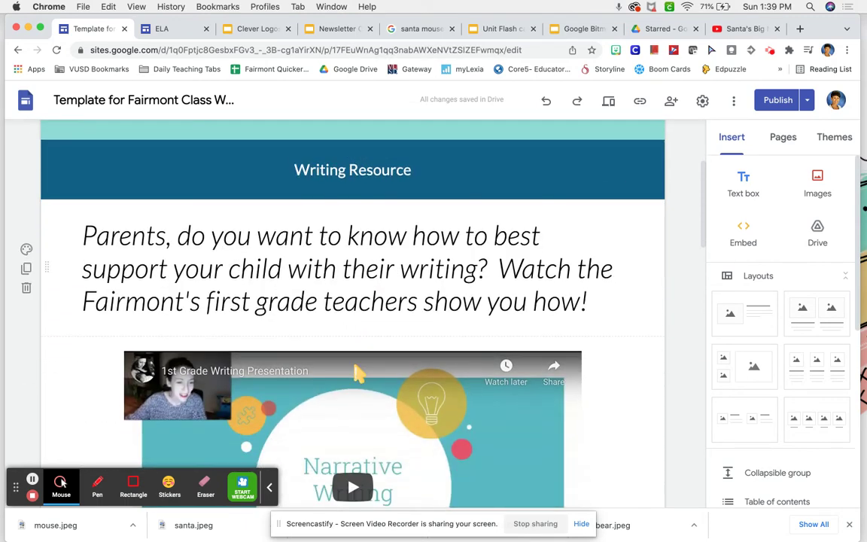
pyautogui.scroll(2, 360, 374)
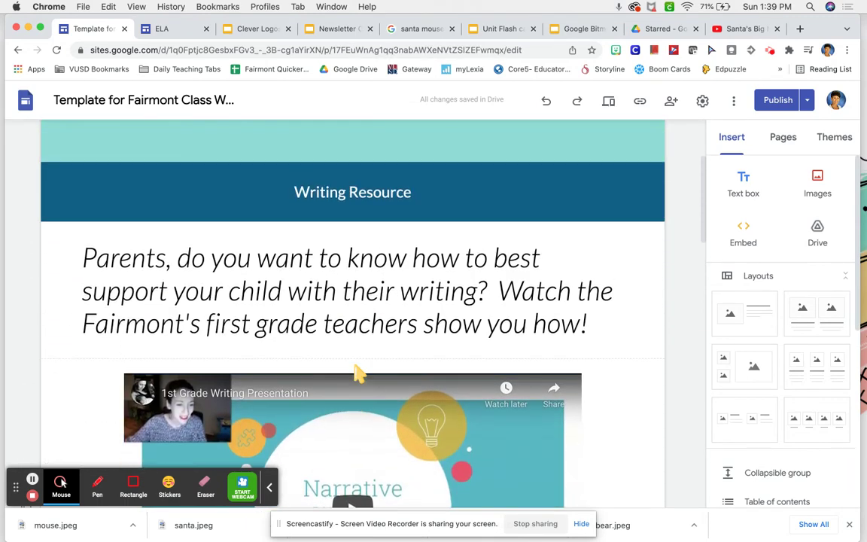
pyautogui.scroll(-2, 358, 372)
pyautogui.scroll(1, 360, 373)
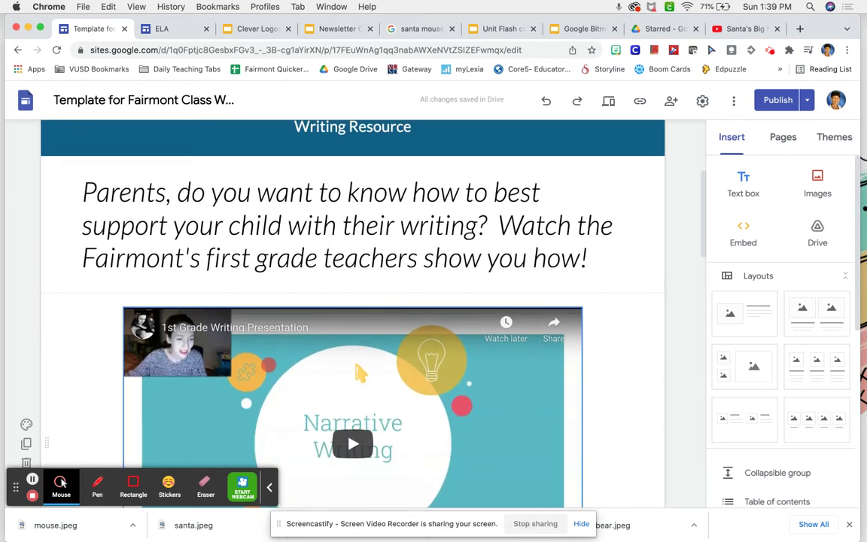
pyautogui.scroll(-2, 360, 372)
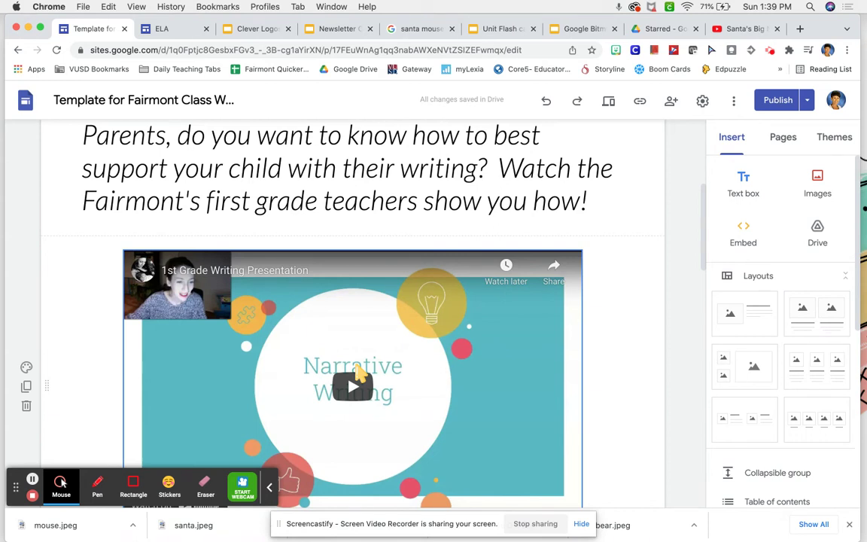
pyautogui.scroll(-5, 359, 372)
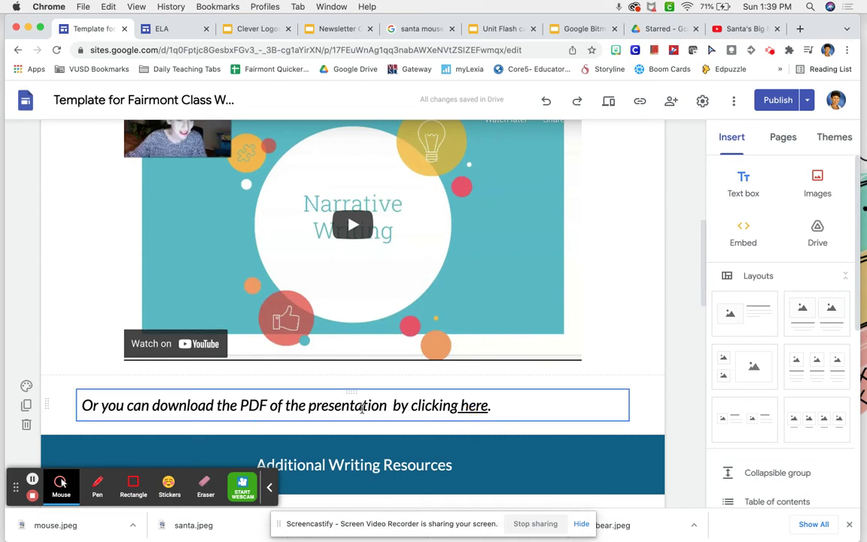
# - Examine the capital letter poster and the Writing Checklist poster under Additional Writing Resources, selecting the capital letter image
pyautogui.scroll(-10, 362, 409)
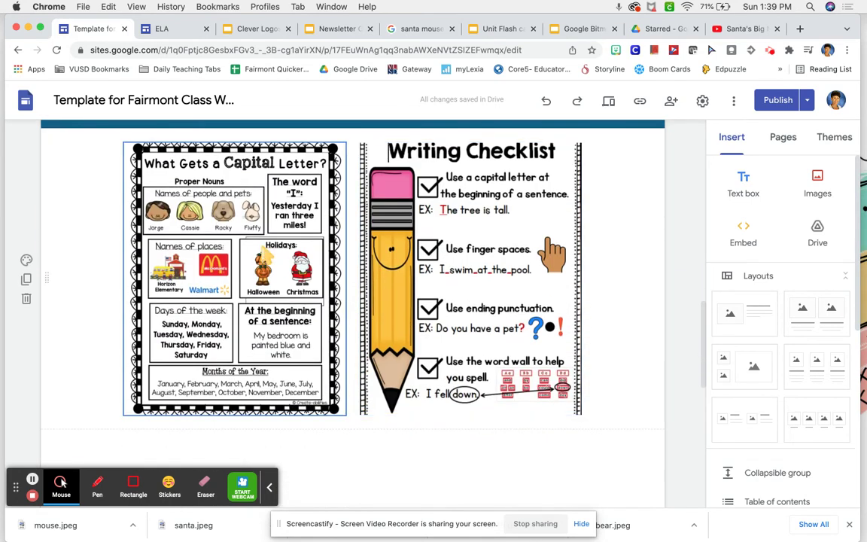
pyautogui.click(228, 238)
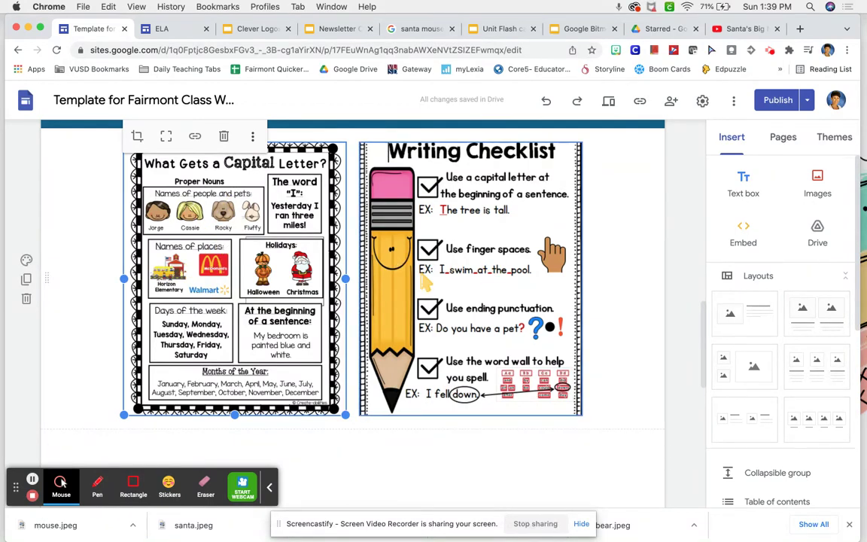
pyautogui.scroll(-5, 314, 345)
# - Open the Math page and review the Math Tools cards, checking the link attached to the Bear Counters card
pyautogui.scroll(10, 315, 345)
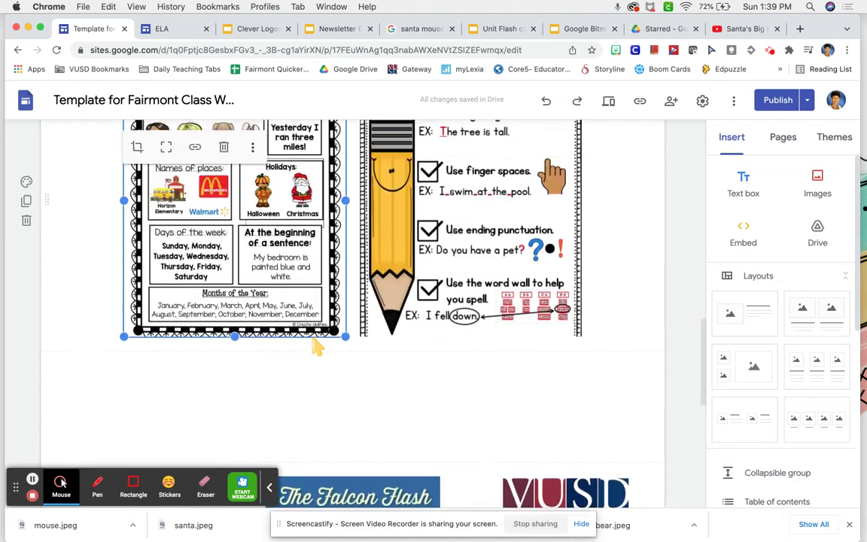
pyautogui.scroll(15, 316, 345)
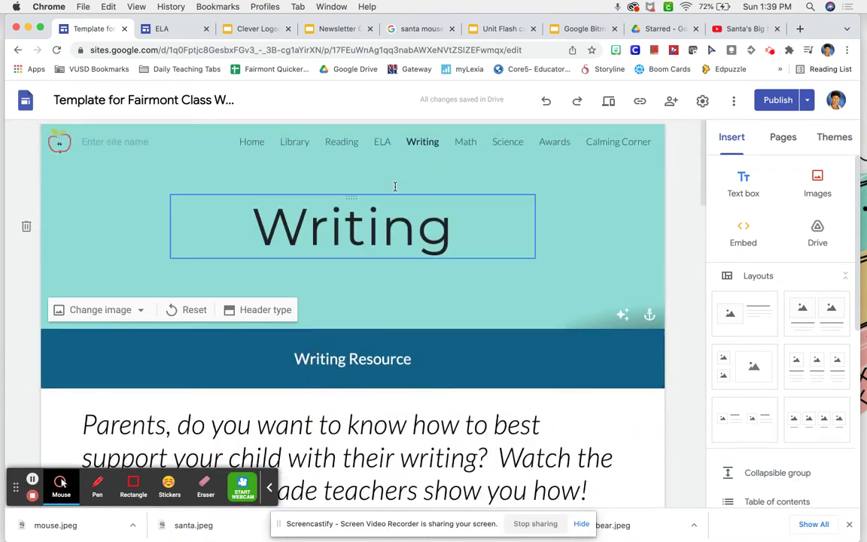
pyautogui.click(467, 142)
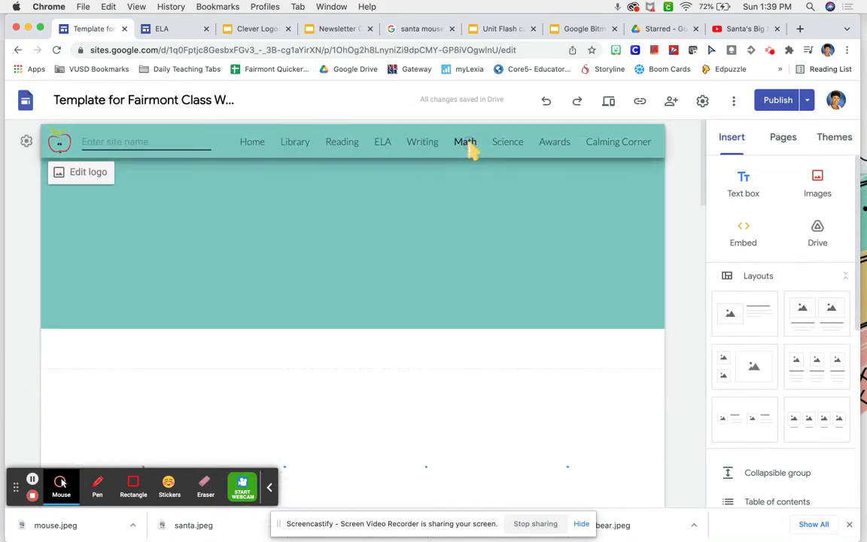
pyautogui.scroll(-3, 454, 368)
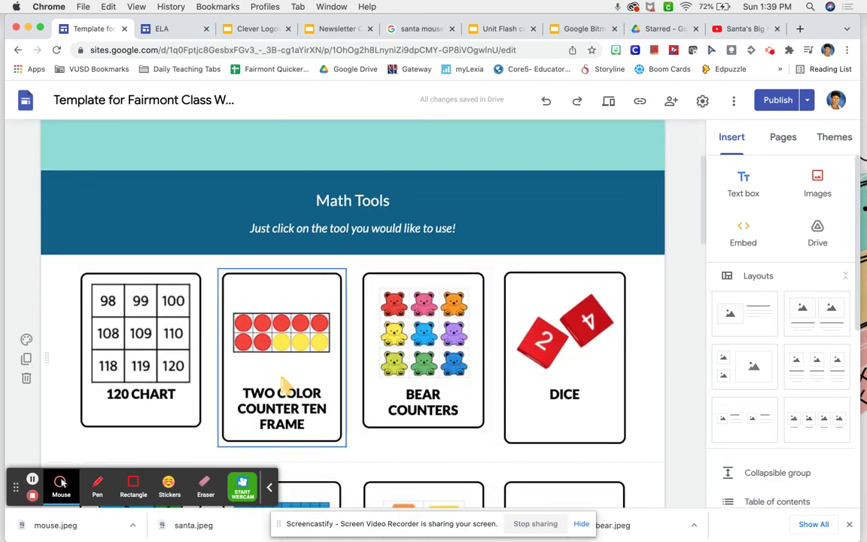
pyautogui.click(437, 335)
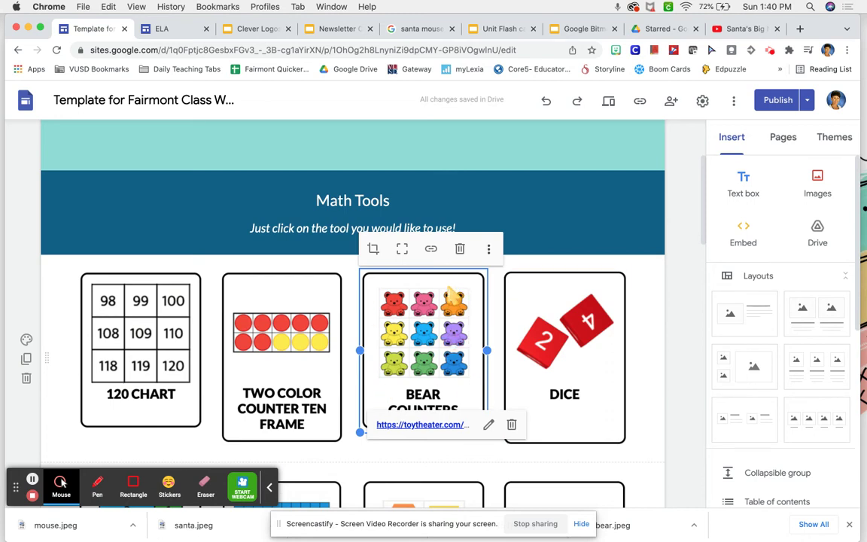
pyautogui.scroll(-4, 452, 414)
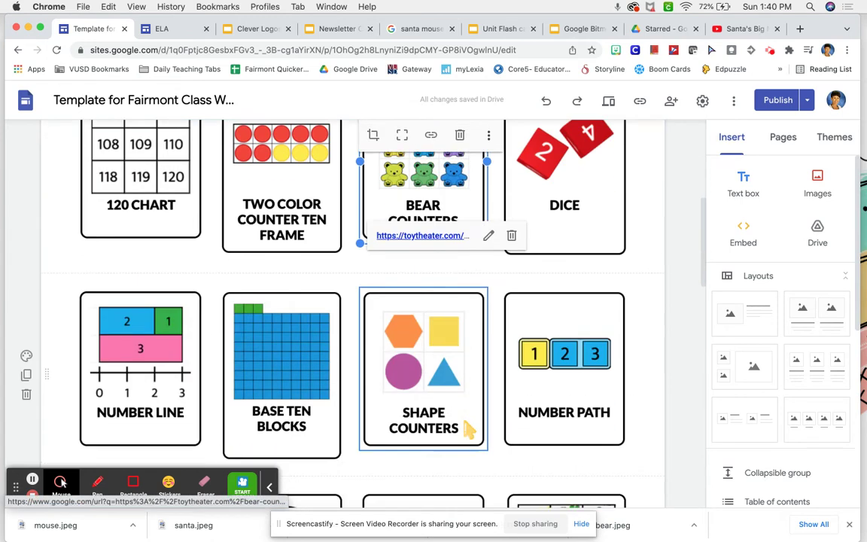
# - Open the Science page and review the embedded The Science of Kindness video
pyautogui.scroll(10, 527, 263)
pyautogui.click(507, 144)
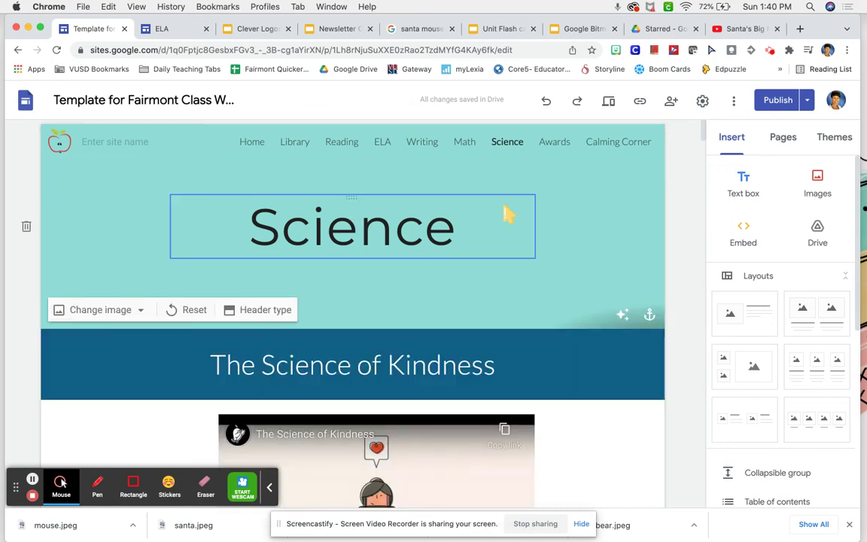
pyautogui.scroll(-5, 472, 317)
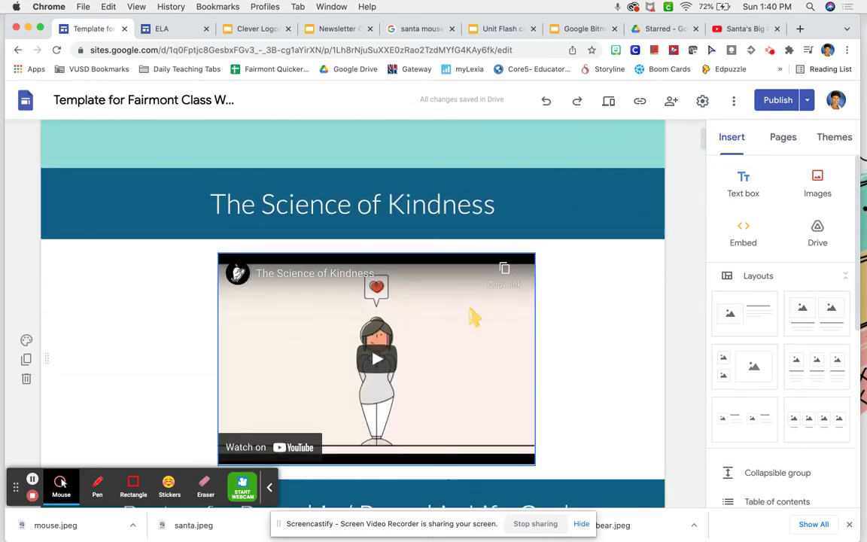
pyautogui.scroll(5, 475, 317)
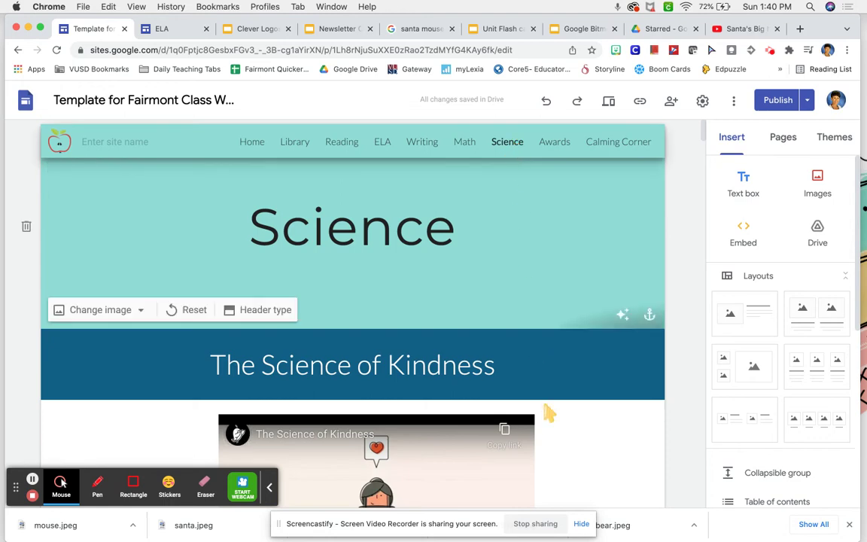
# - Review the student photos under Parts of a Pumpkin/ Pumpkin Life Cycle and the Animal Species section of the Science page
pyautogui.scroll(-9, 548, 412)
pyautogui.scroll(-3, 548, 412)
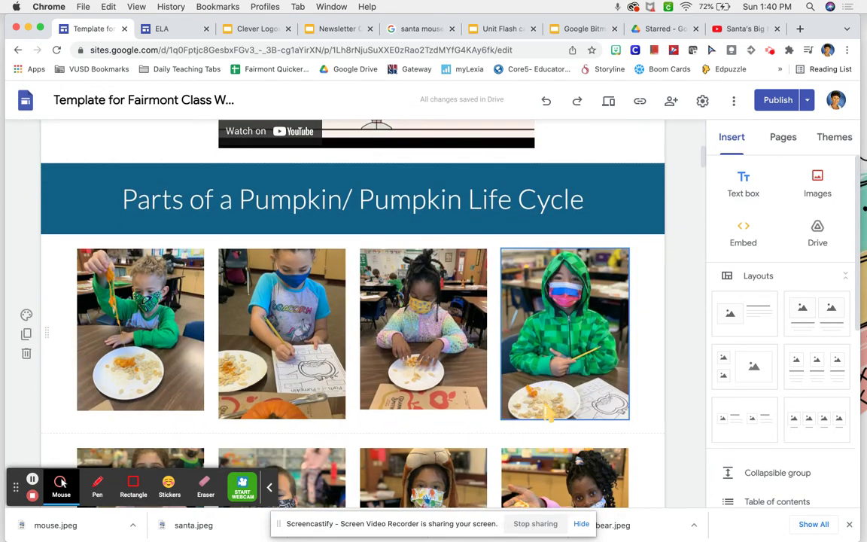
pyautogui.scroll(-1, 548, 412)
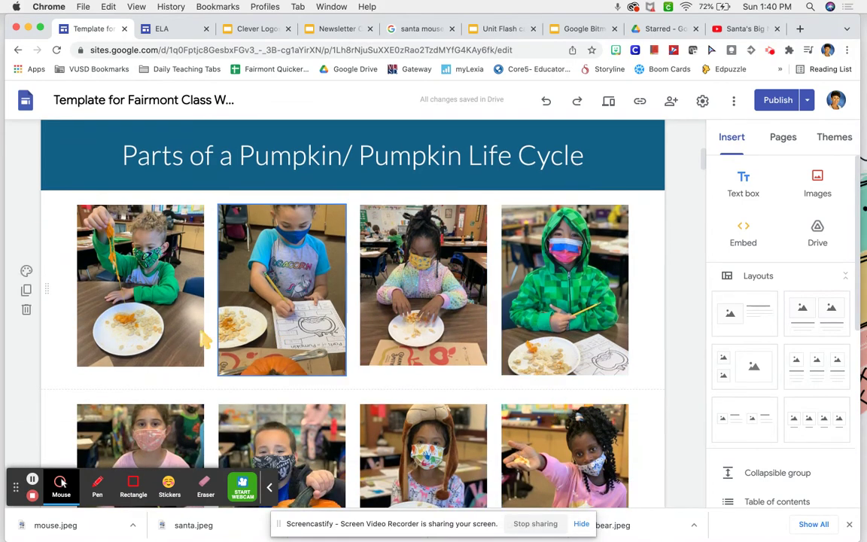
pyautogui.scroll(-3, 159, 343)
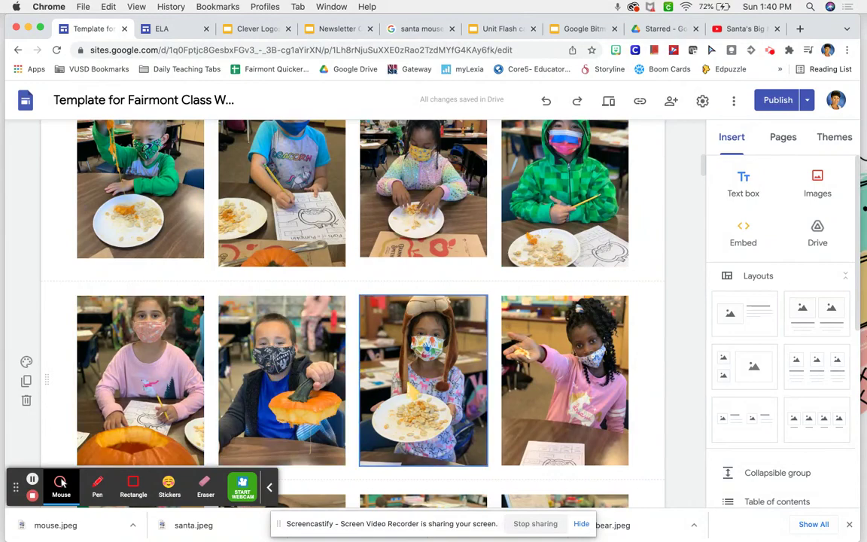
pyautogui.scroll(-4, 552, 392)
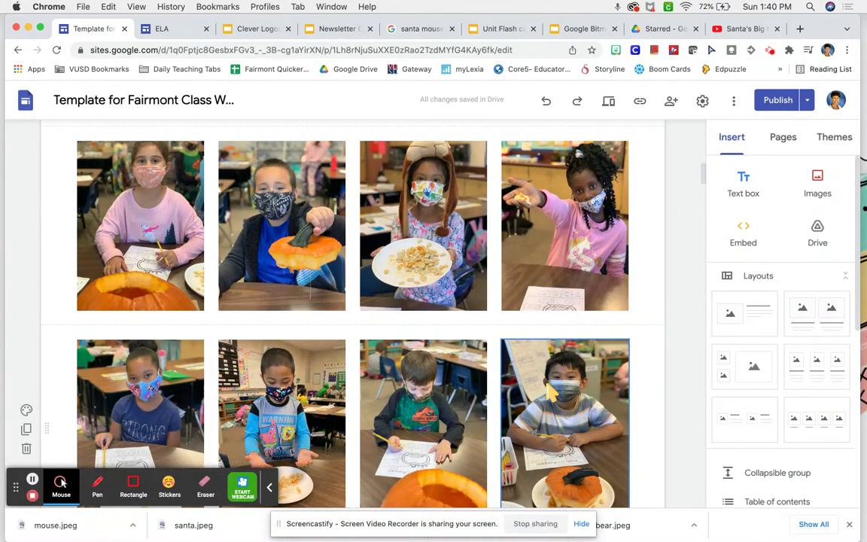
pyautogui.scroll(-6, 552, 392)
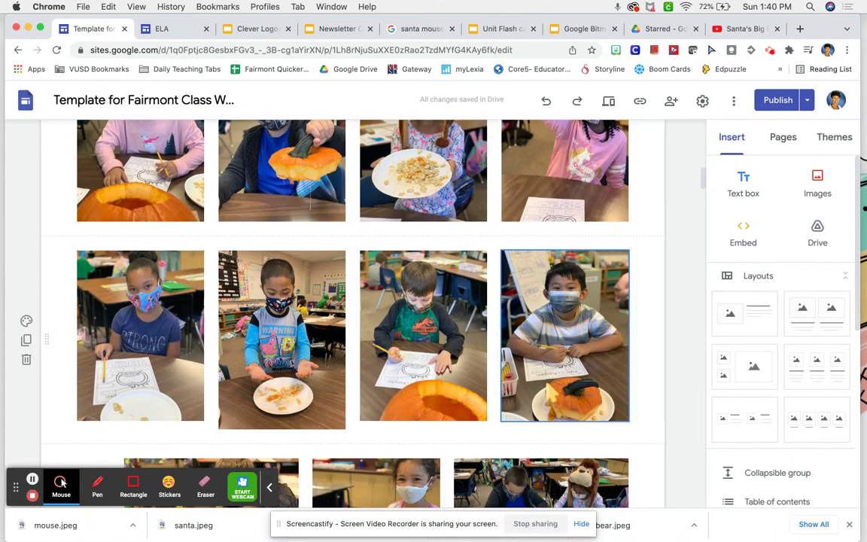
pyautogui.scroll(-4, 549, 392)
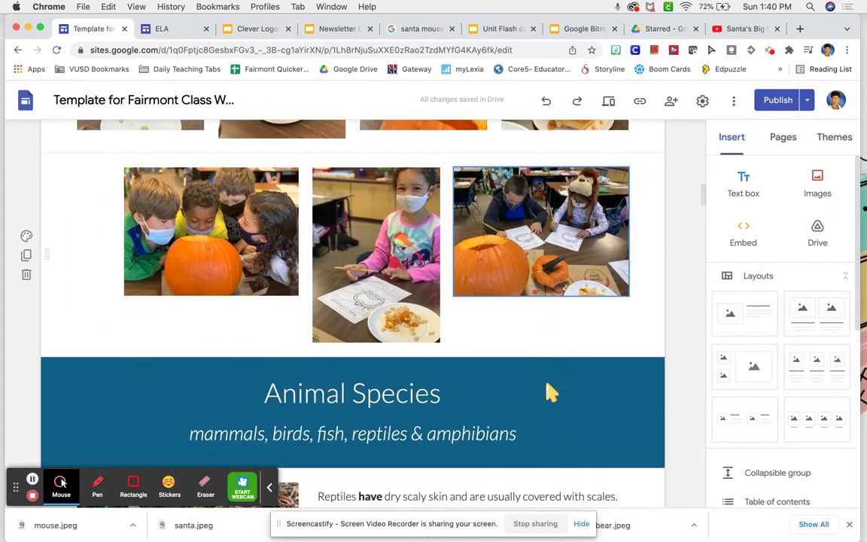
pyautogui.scroll(-3, 548, 390)
pyautogui.scroll(-3, 547, 385)
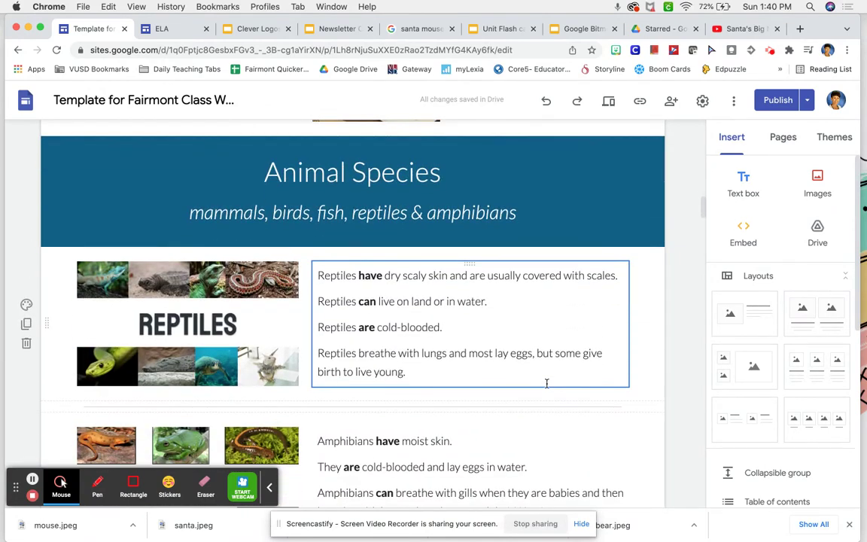
# - Look back over the Science page's sections and open the Awards page in the site editor
pyautogui.scroll(10, 548, 384)
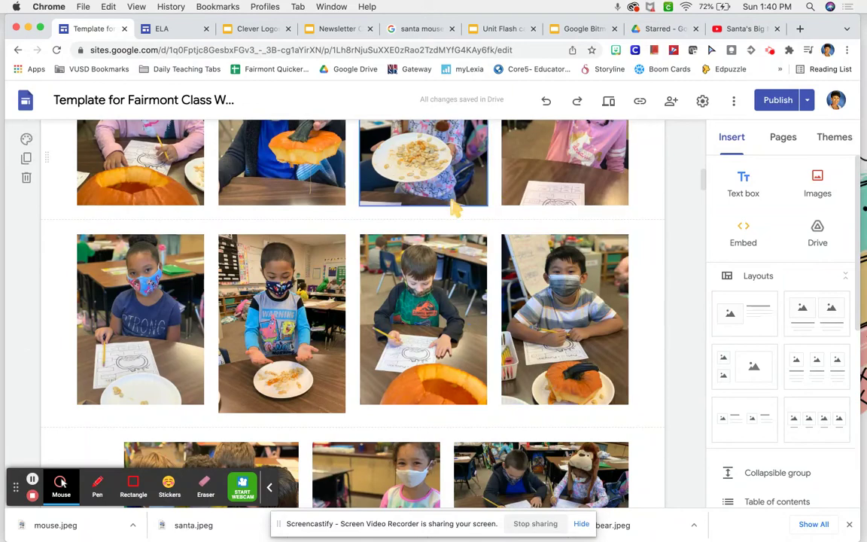
pyautogui.scroll(4, 419, 215)
pyautogui.scroll(5, 418, 214)
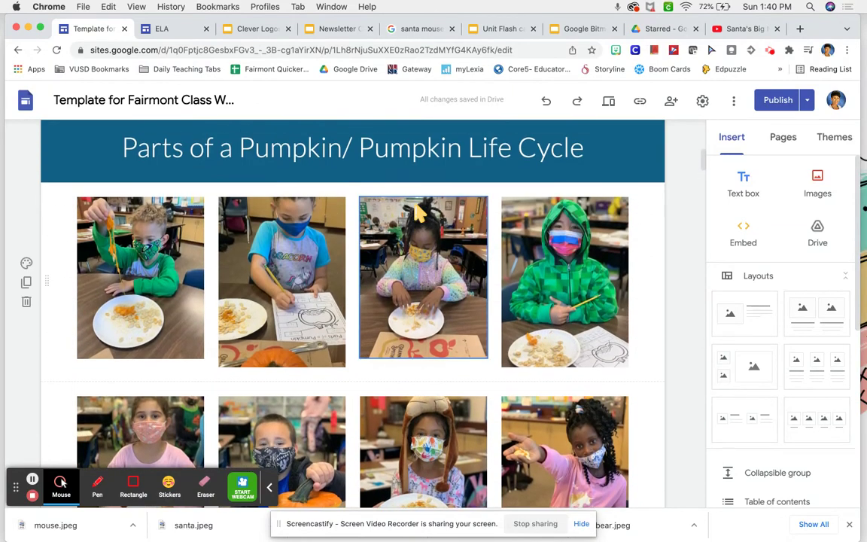
pyautogui.scroll(7, 415, 205)
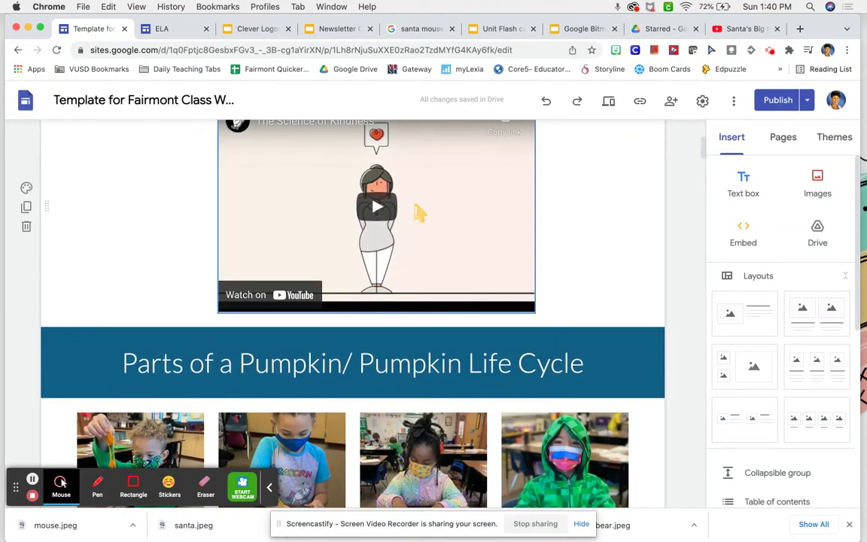
pyautogui.scroll(4, 427, 250)
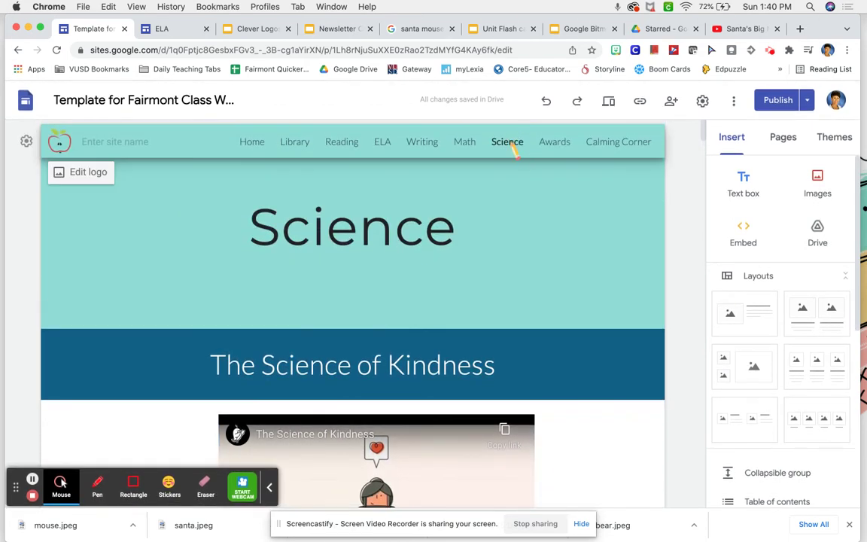
pyautogui.click(557, 143)
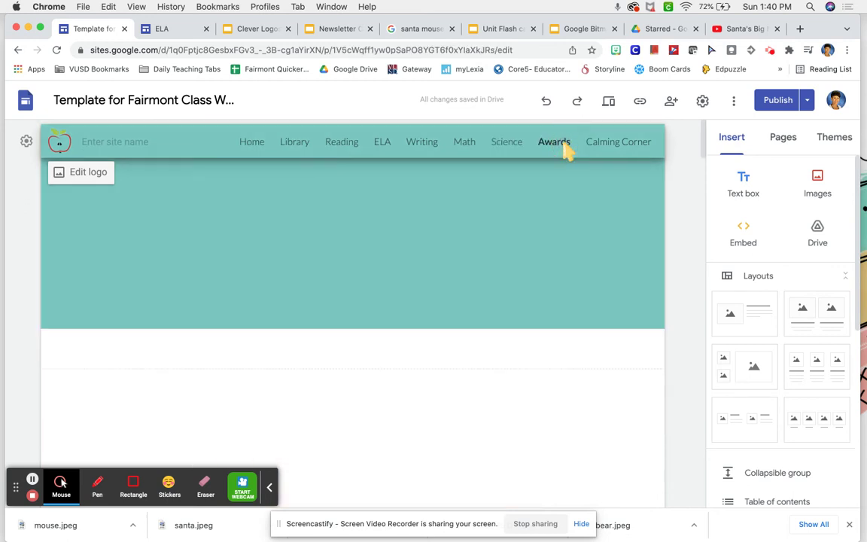
# - Open the Calming Corner page and review its linked calming activities, read-aloud books and the hugs Bitmoji image
pyautogui.click(604, 144)
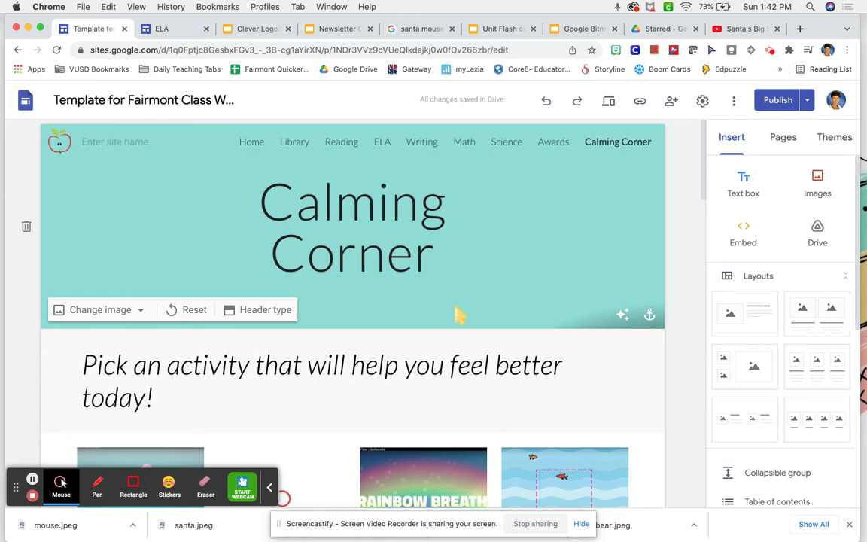
pyautogui.scroll(-3, 459, 314)
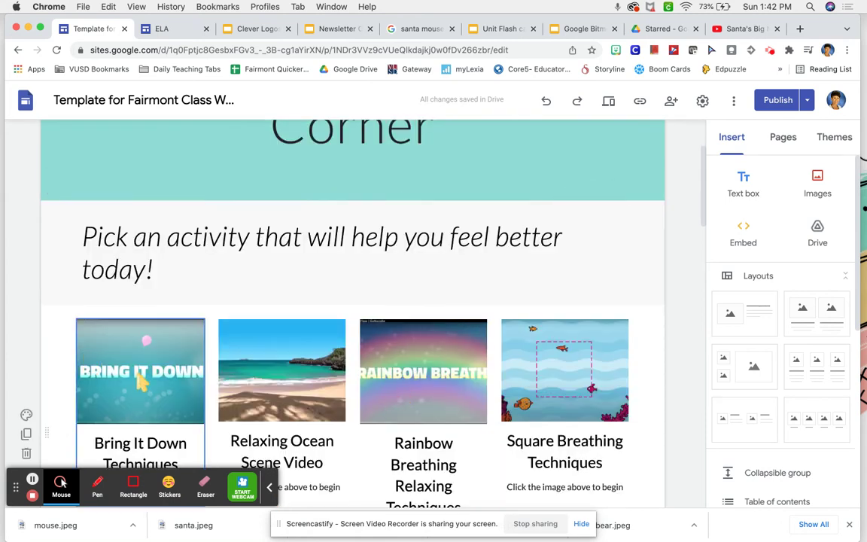
pyautogui.scroll(-3, 141, 381)
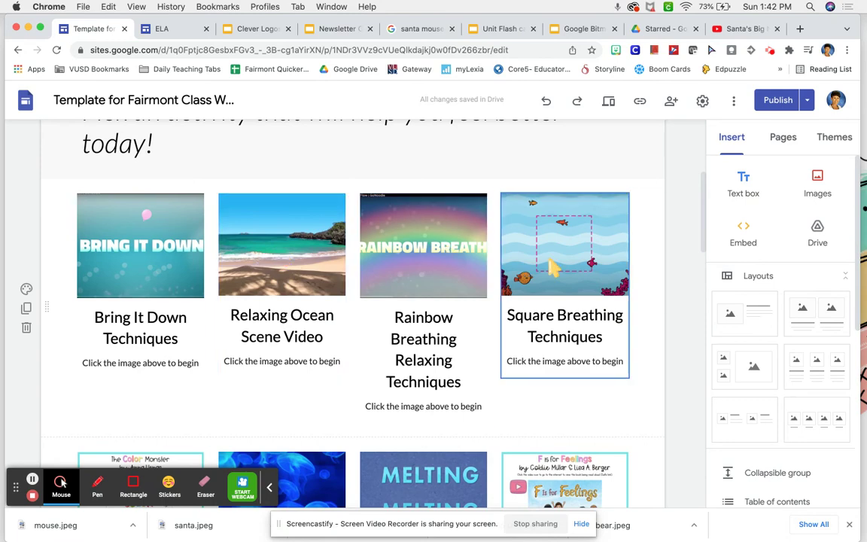
pyautogui.scroll(-10, 552, 267)
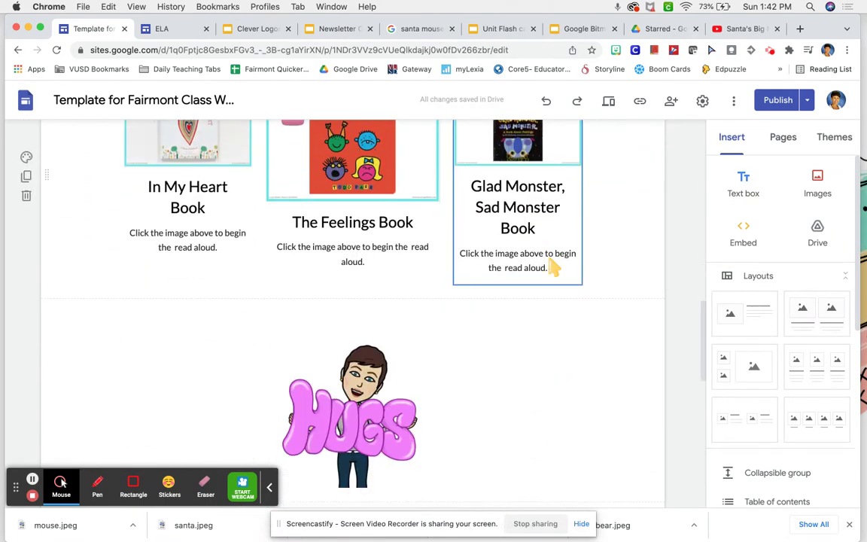
pyautogui.scroll(-1, 554, 267)
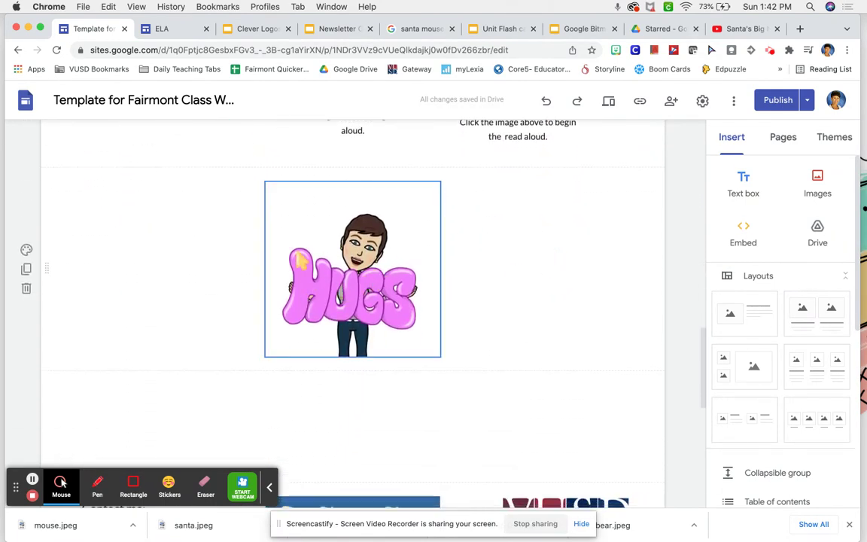
# - Try to place the Well Done Bitmoji directly onto the Calming Corner page beside the hugs image
pyautogui.click(366, 297)
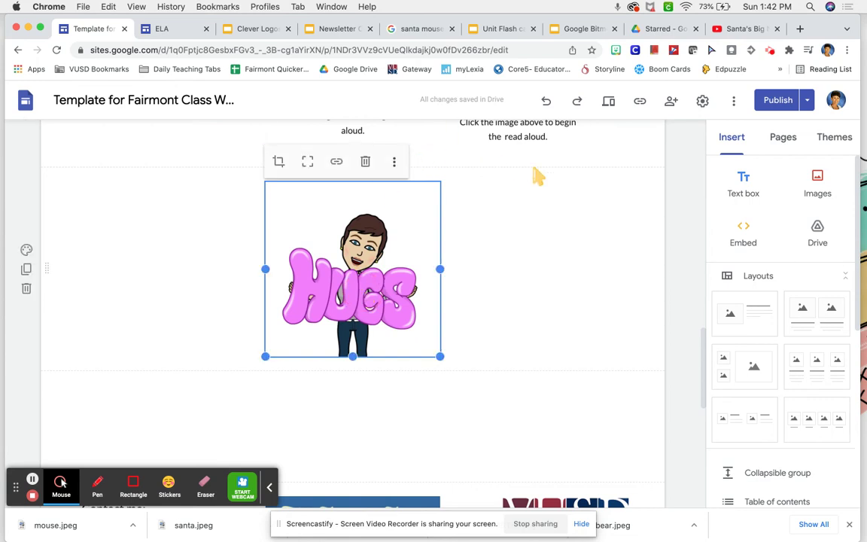
pyautogui.click(616, 51)
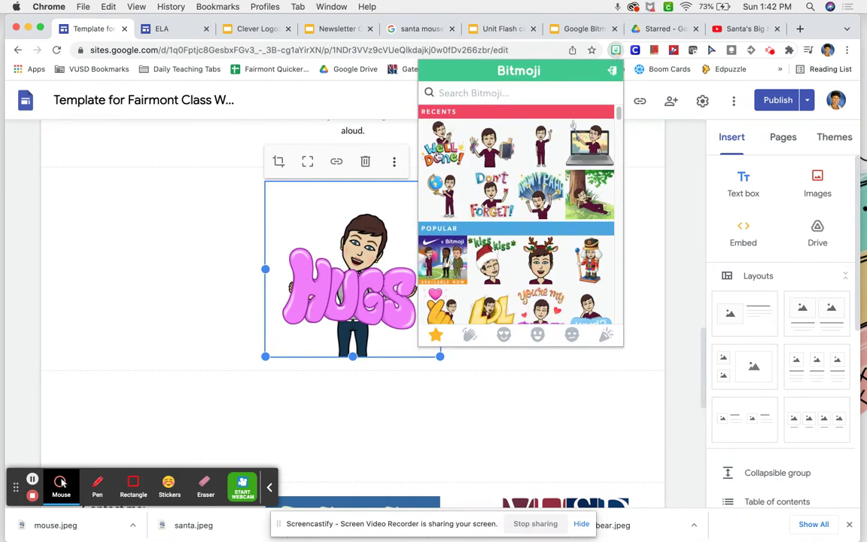
pyautogui.moveTo(449, 149); pyautogui.dragTo(187, 290)
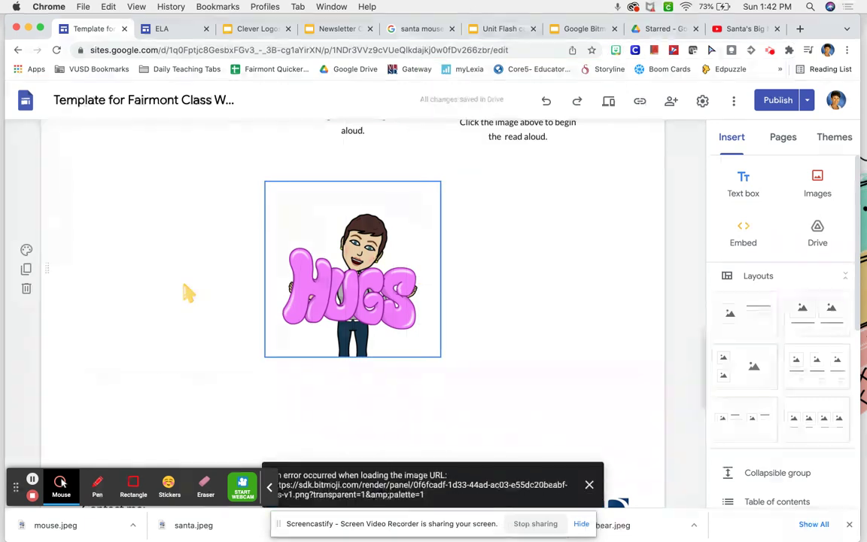
pyautogui.click(589, 485)
pyautogui.scroll(3, 424, 238)
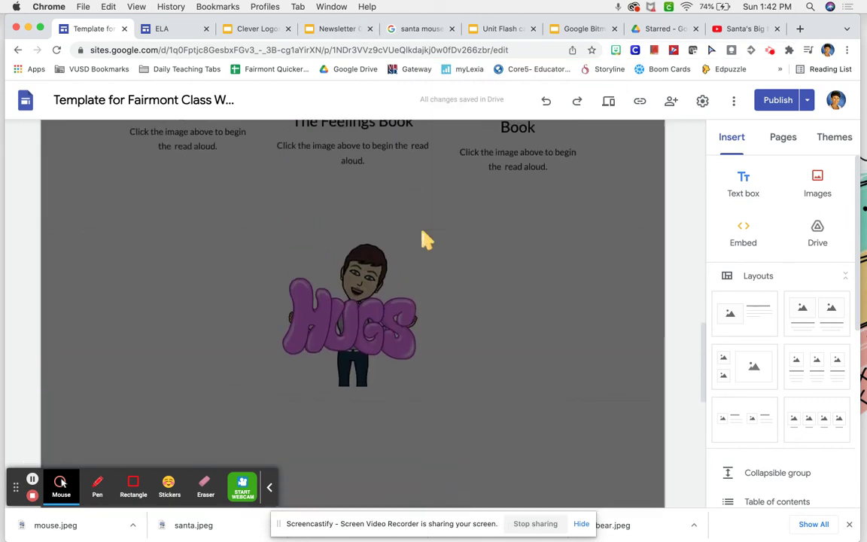
# - Save the Well Done Bitmoji as an image file on the Desktop
pyautogui.click(615, 50)
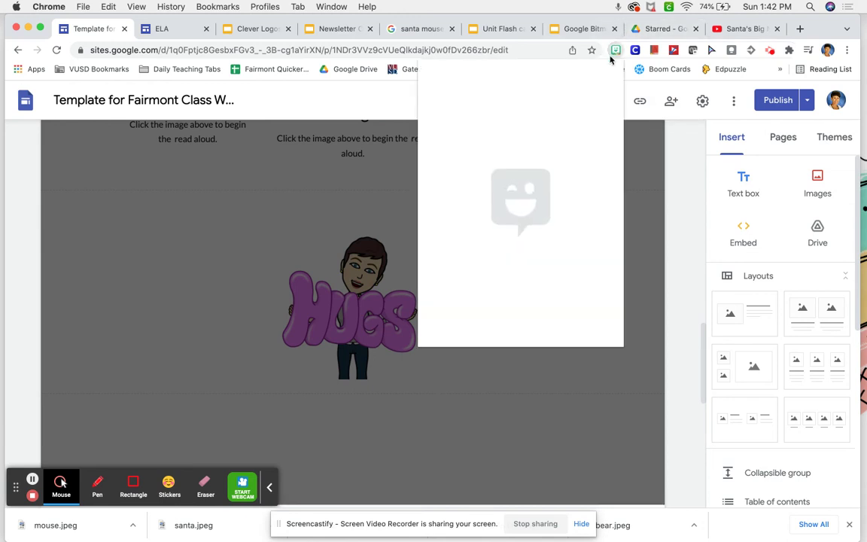
pyautogui.rightClick(440, 142)
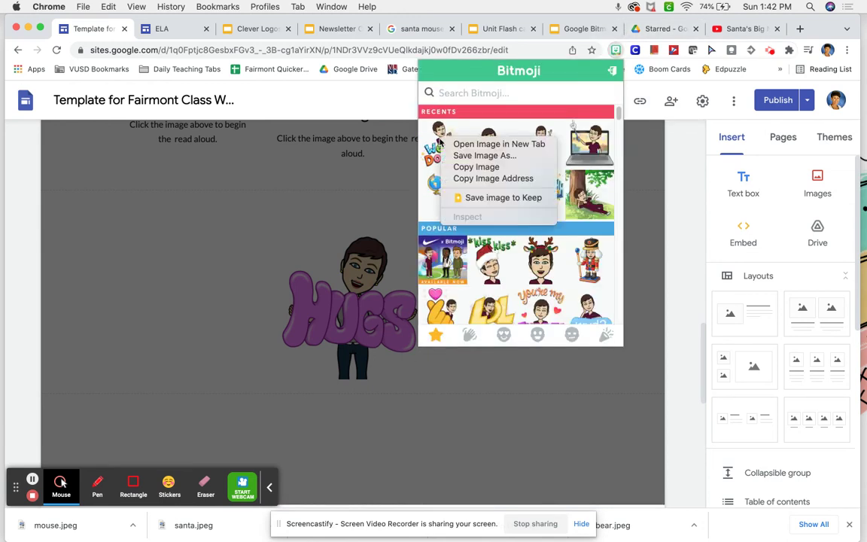
pyautogui.click(466, 155)
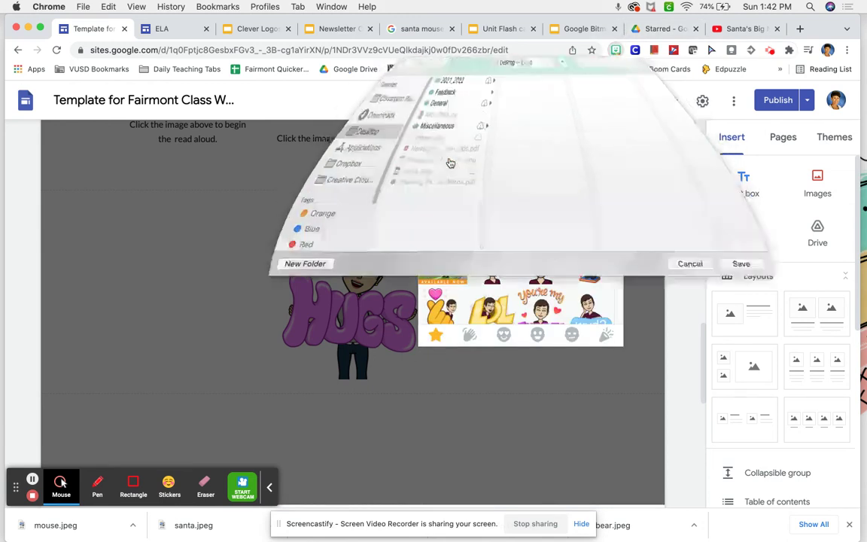
pyautogui.click(742, 313)
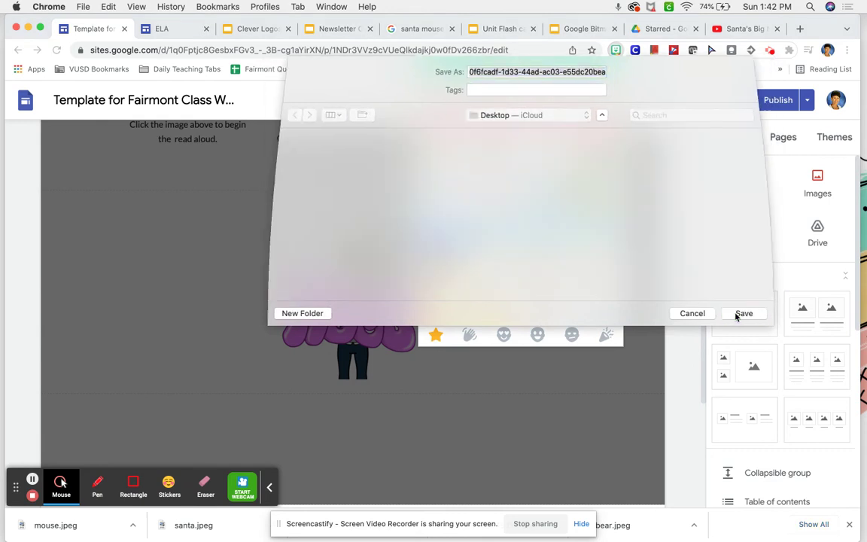
pyautogui.click(487, 435)
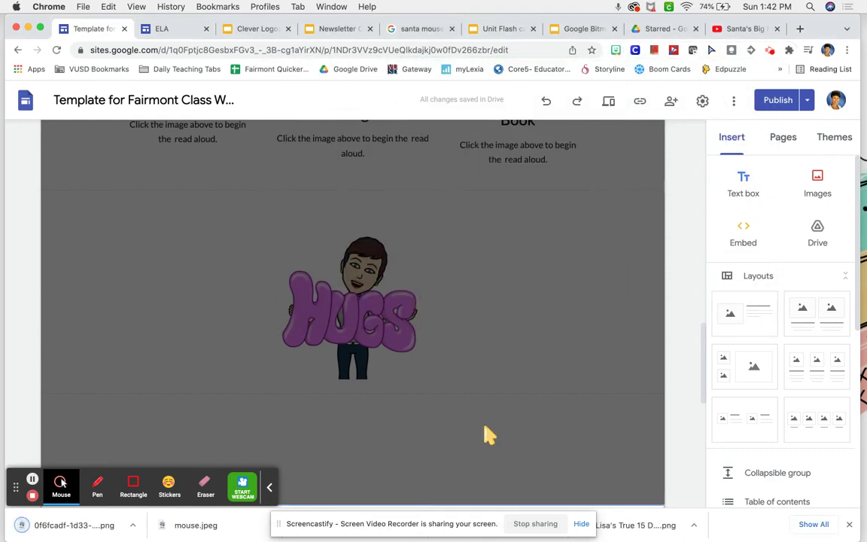
# - Replace the hugs image on the Calming Corner page with the Well Done Bitmoji PNG uploaded from the Desktop
pyautogui.click(332, 296)
pyautogui.rightClick(329, 294)
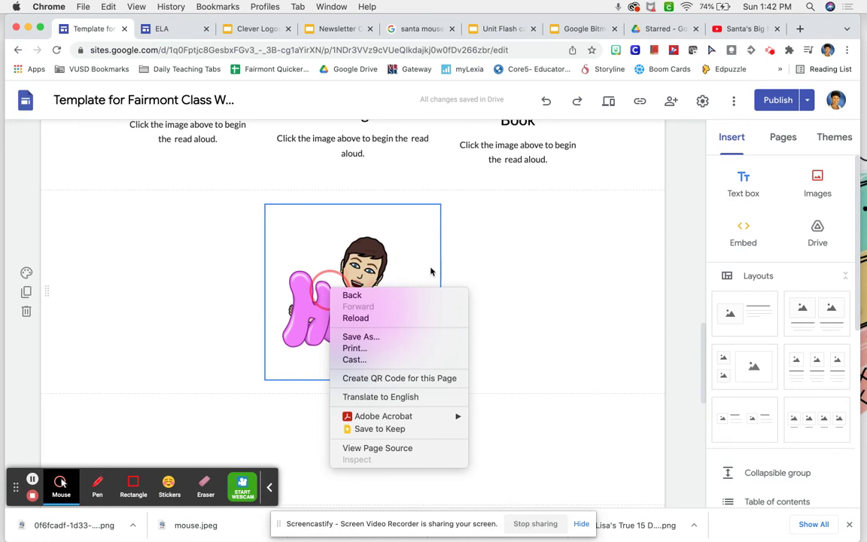
pyautogui.click(423, 213)
pyautogui.doubleClick(422, 270)
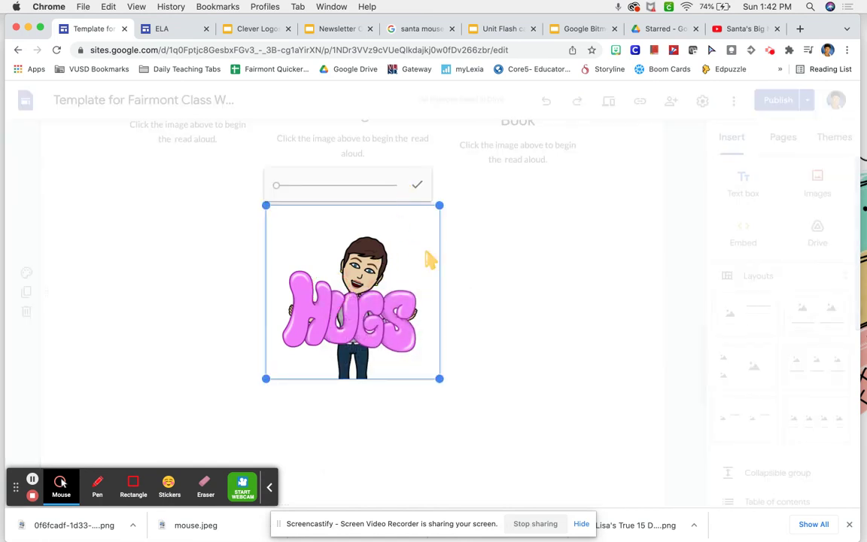
pyautogui.click(461, 261)
pyautogui.click(393, 184)
pyautogui.moveTo(401, 186)
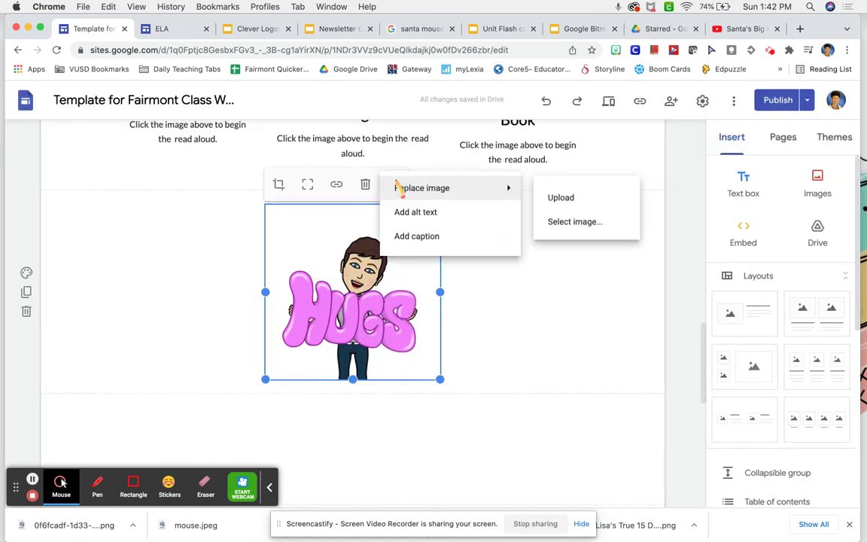
pyautogui.click(557, 197)
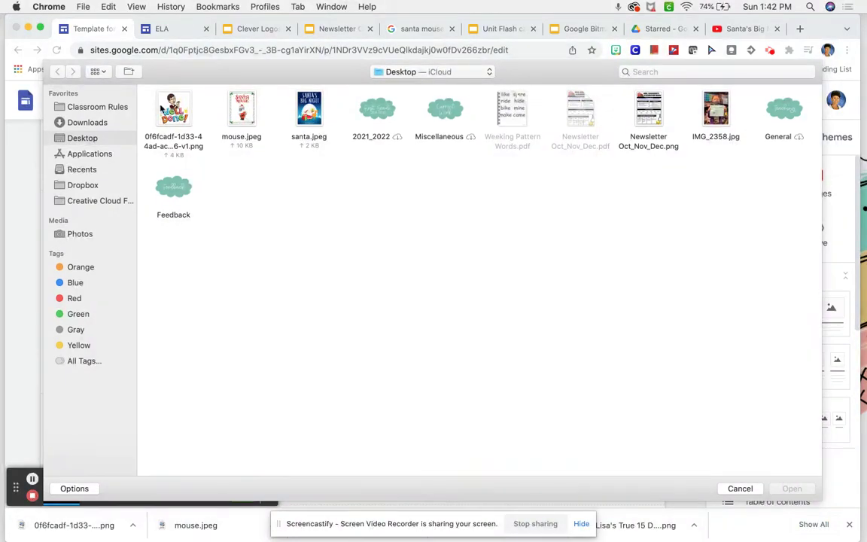
pyautogui.click(160, 107)
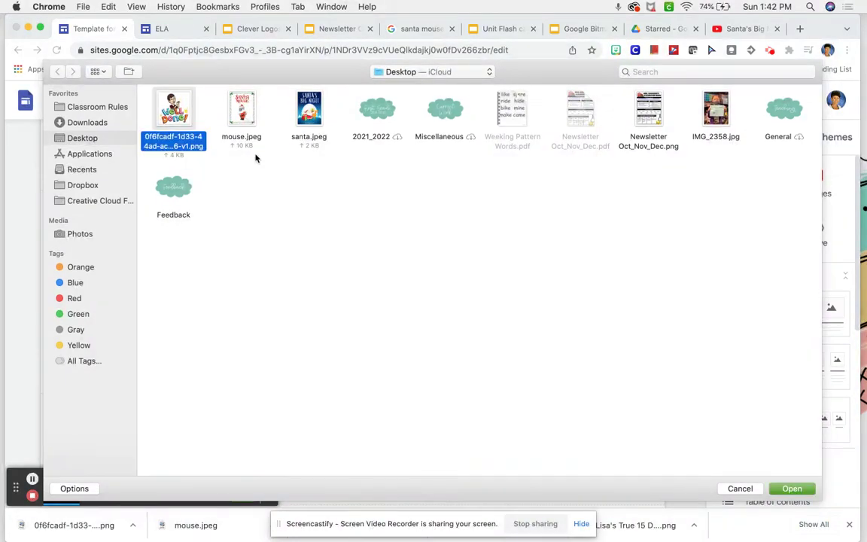
pyautogui.click(796, 489)
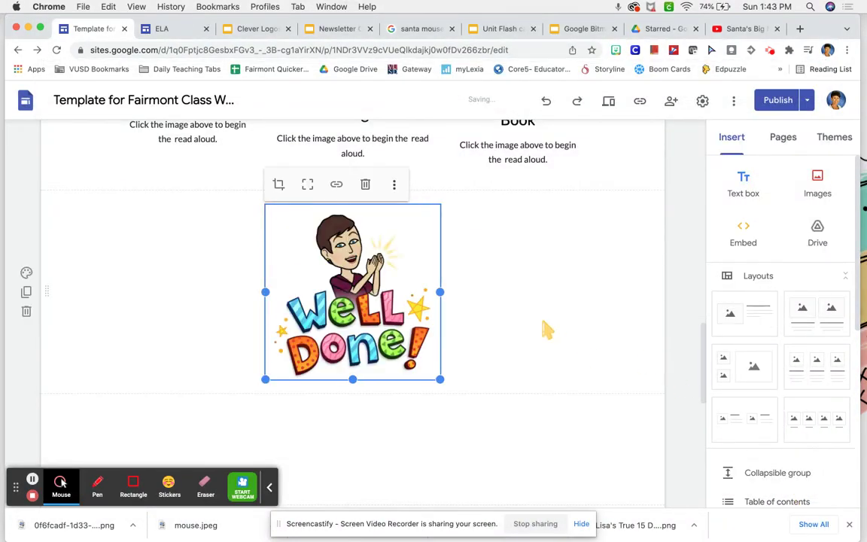
# - Look over the Calming Corner page down to its contact footer and open the Home page
pyautogui.scroll(-5, 347, 331)
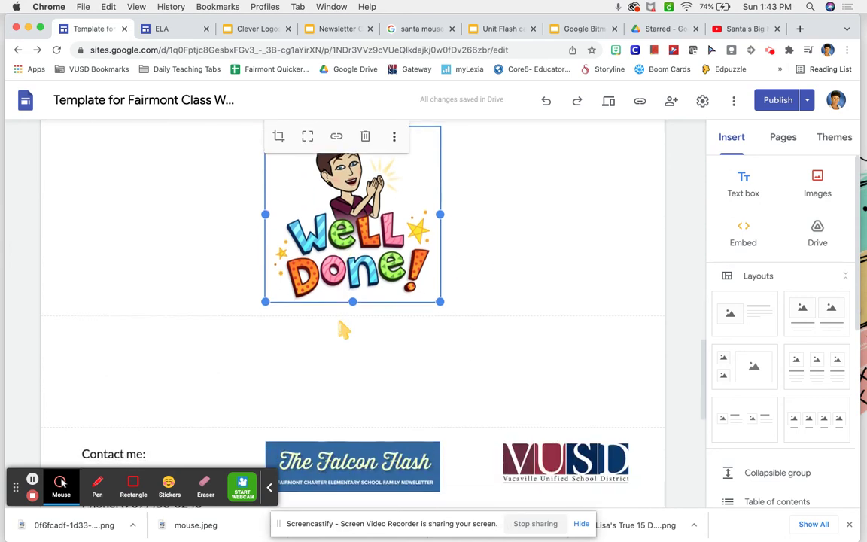
pyautogui.scroll(4, 347, 331)
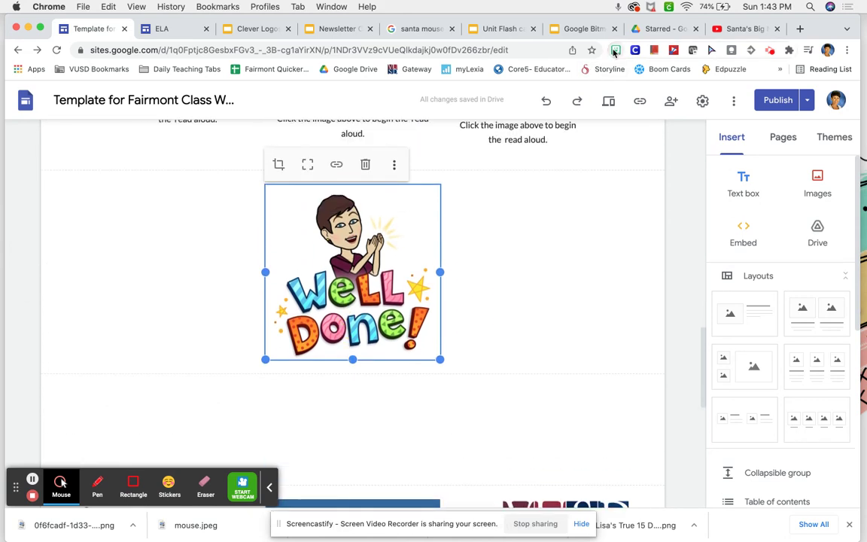
pyautogui.scroll(-8, 559, 269)
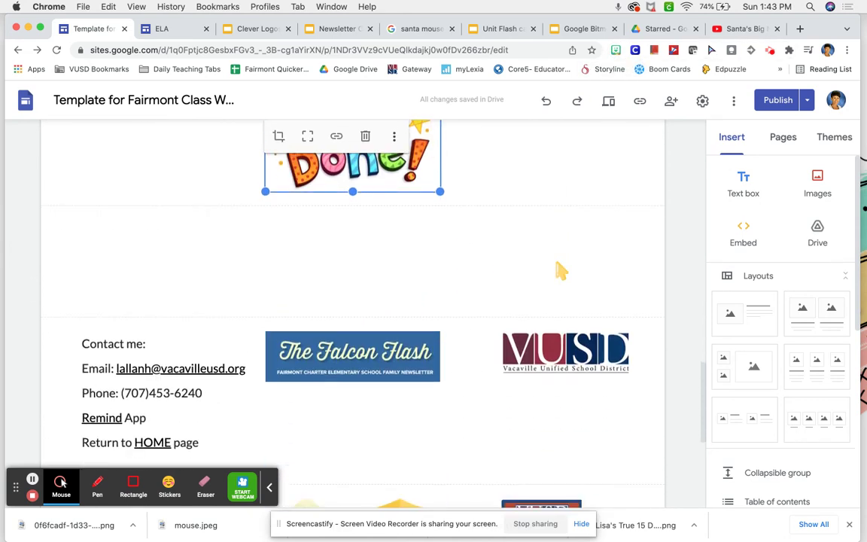
pyautogui.scroll(15, 560, 271)
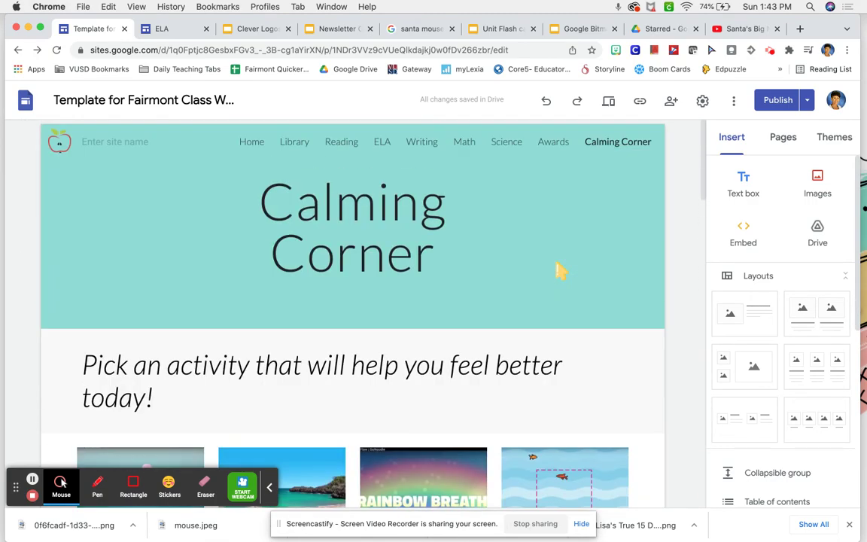
pyautogui.click(243, 145)
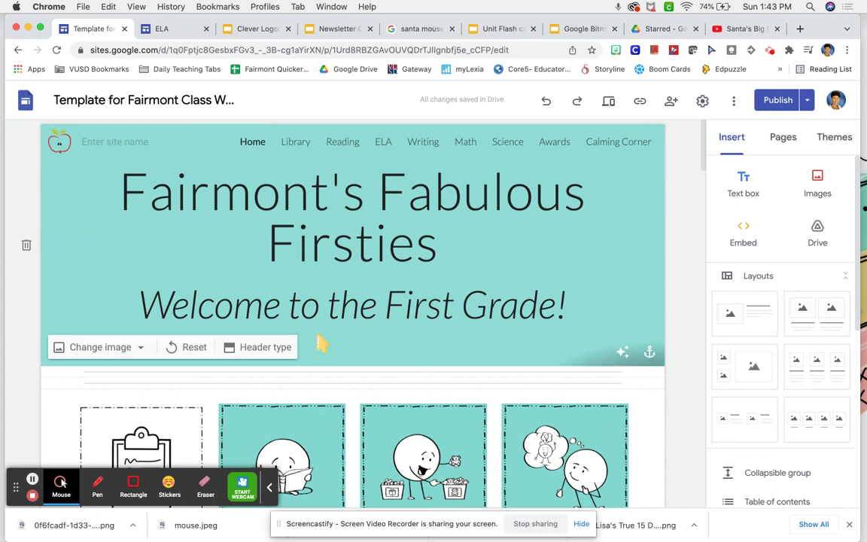
# - Review the Home page's subject tiles, link buttons, The Gift Of Kindness section and embedded classroom newsletter
pyautogui.scroll(-4, 320, 343)
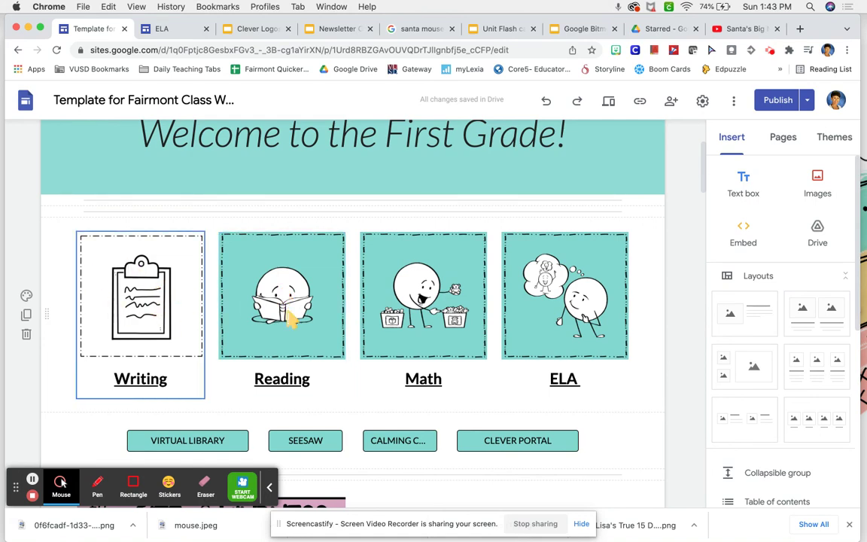
pyautogui.scroll(-3, 445, 332)
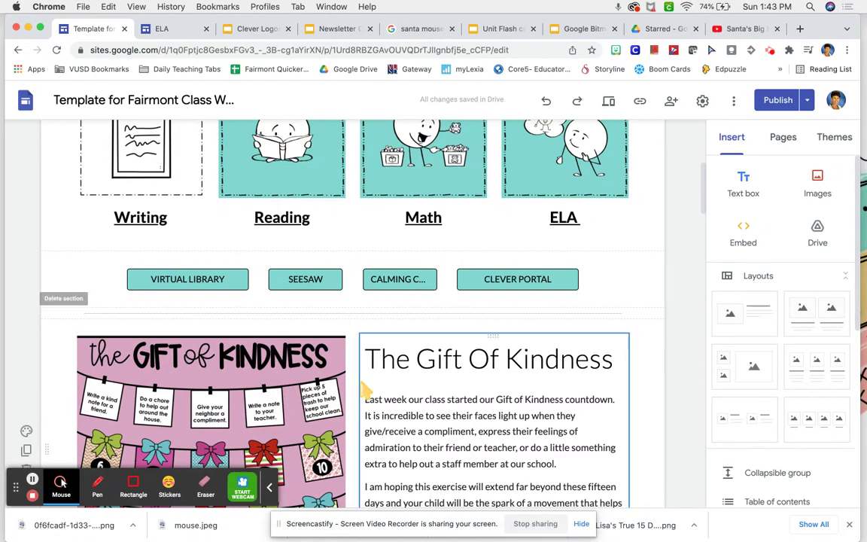
pyautogui.scroll(-4, 367, 387)
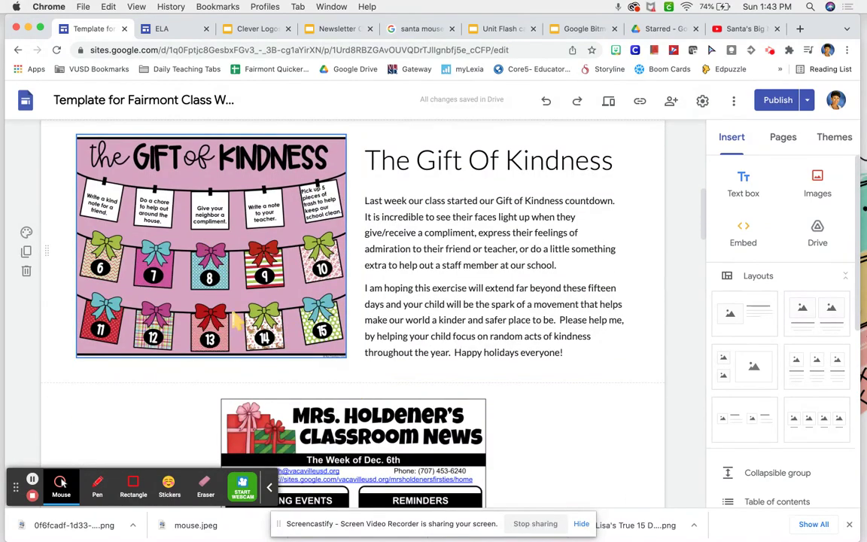
pyautogui.scroll(-6, 236, 321)
pyautogui.scroll(1, 343, 325)
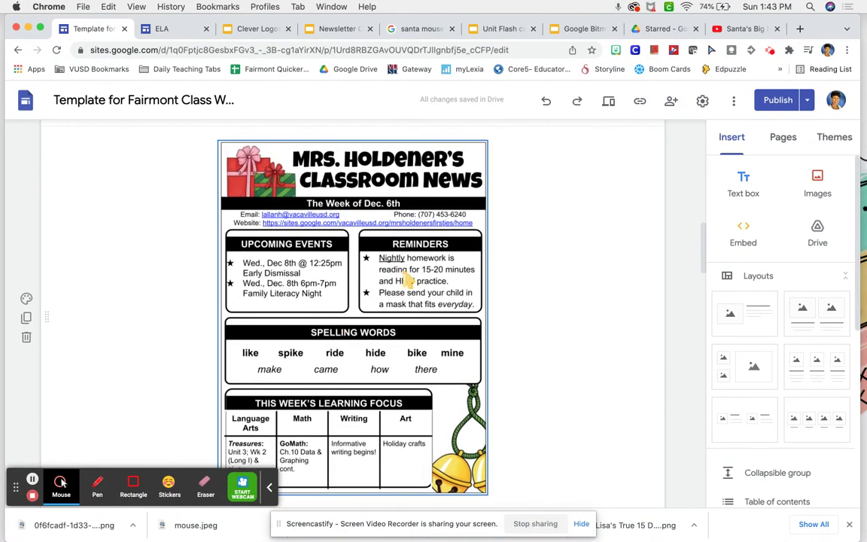